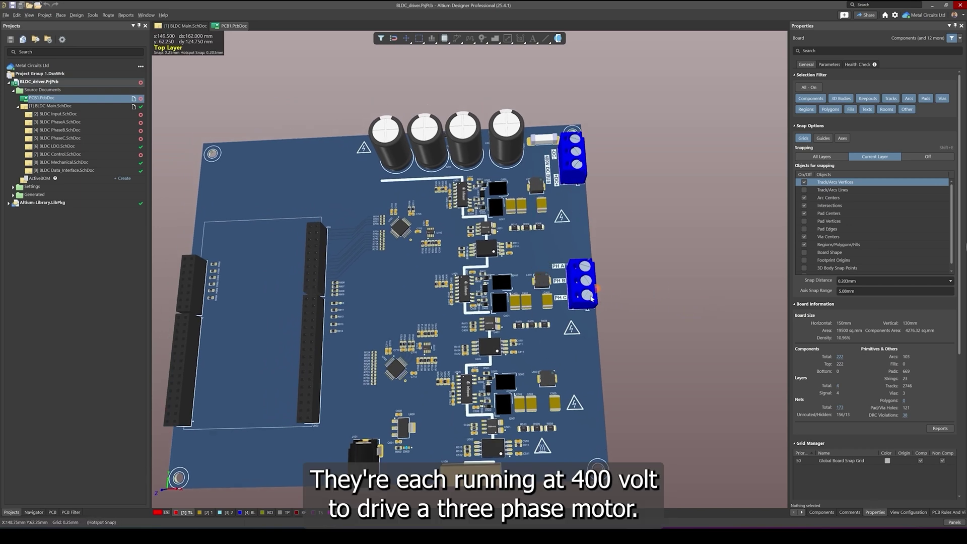
Examine the 3D board layout: the high-voltage phase areas, the low-voltage side and the isolation barrier between them
right_drag(617, 305, 642, 300)
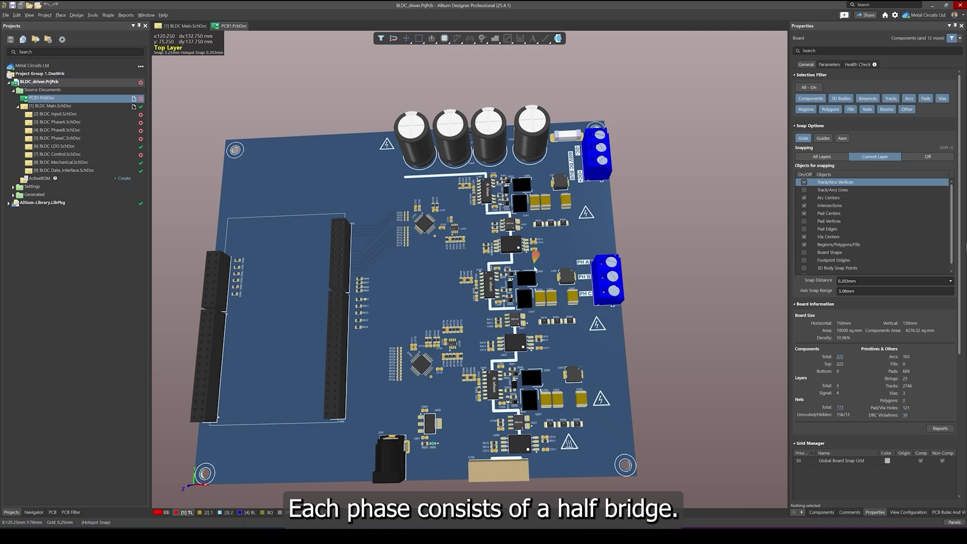
scroll(524, 275, down, 1)
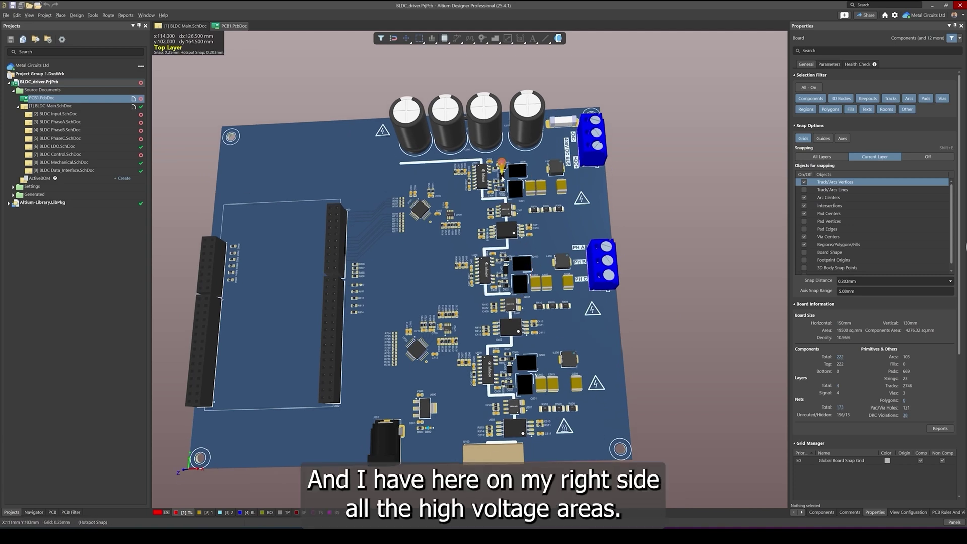
right_drag(541, 182, 523, 197)
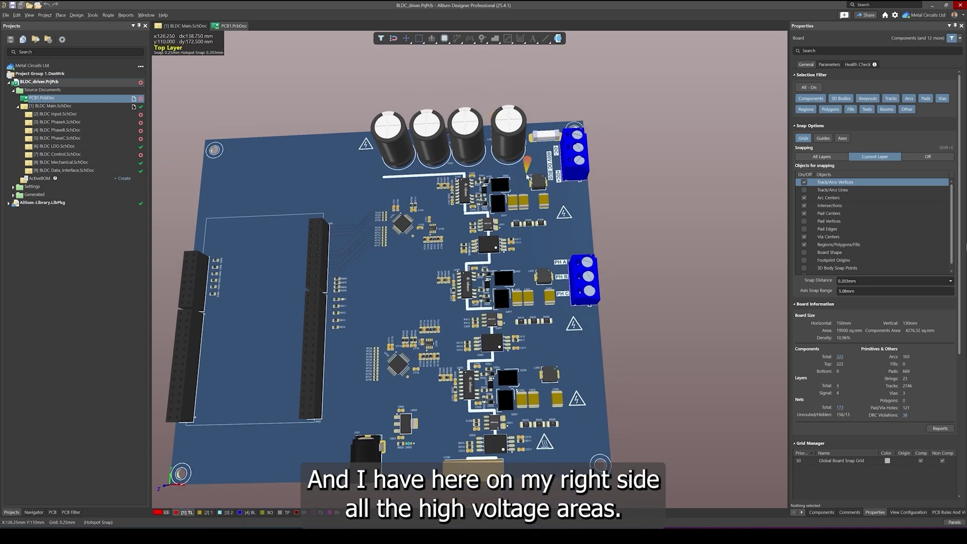
right_drag(537, 409, 545, 365)
shift+right_drag(546, 237, 486, 199)
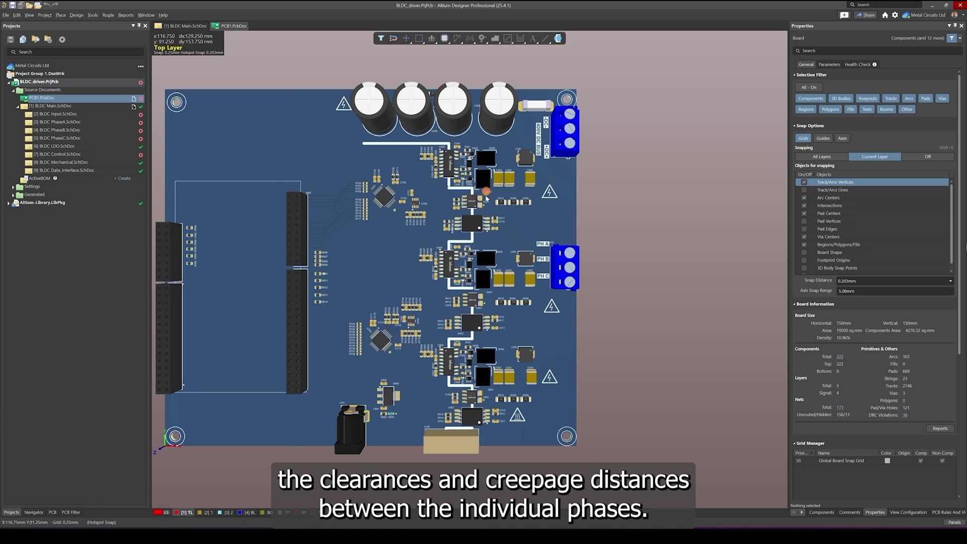
mouse_move(486, 198)
shift+right_down()
mouse_move(475, 280)
mouse_move(443, 269)
mouse_move(463, 275)
shift+right_up()
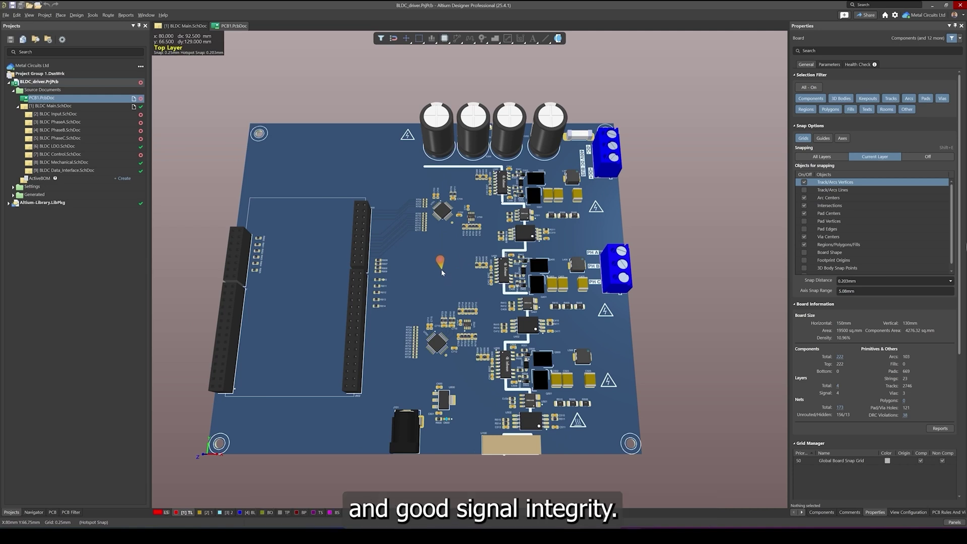
right_drag(526, 289, 497, 303)
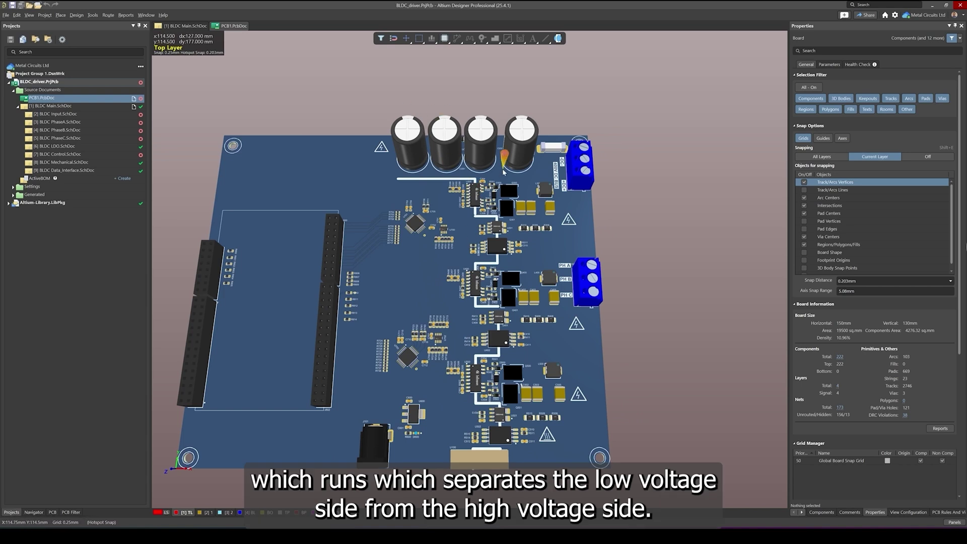
right_drag(519, 287, 516, 278)
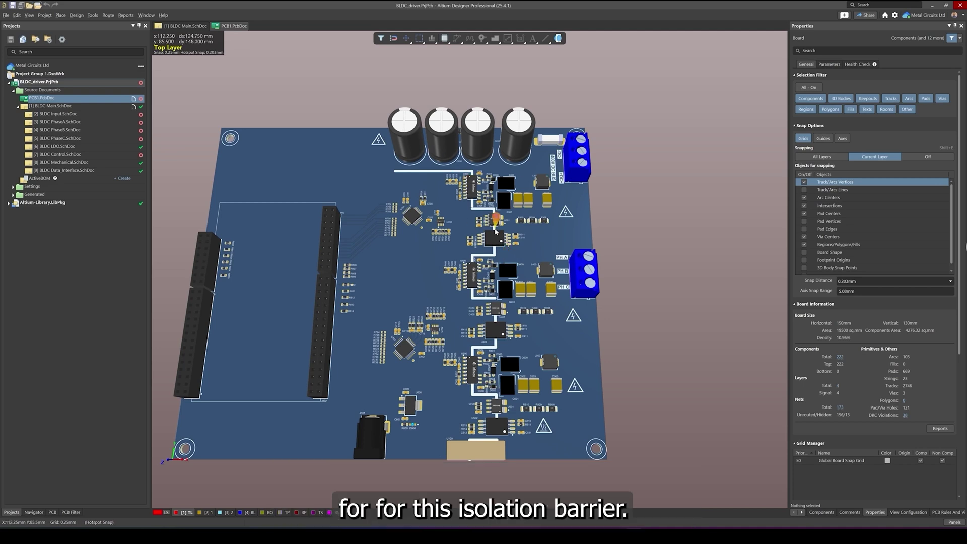
scroll(495, 298, down, 1)
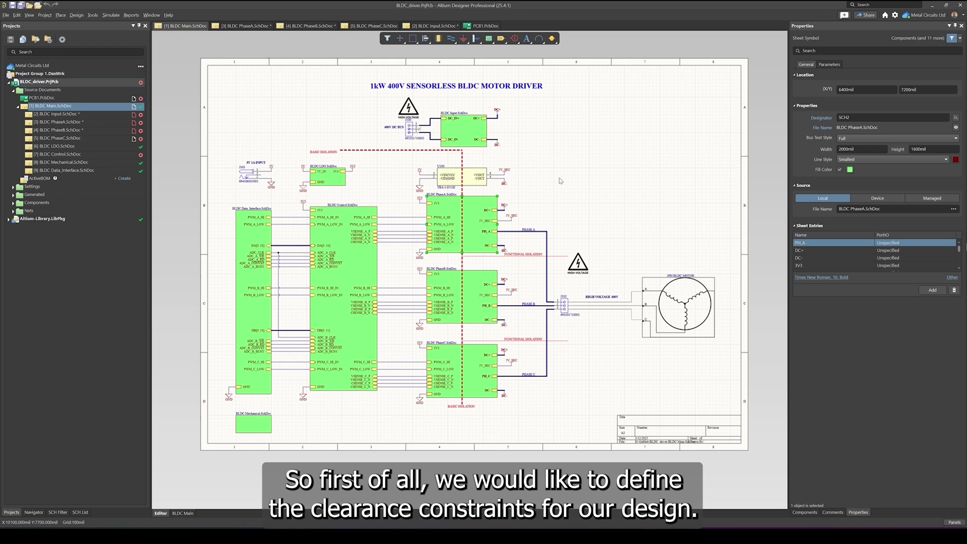
Examine the top-level BLDC Main schematic, including the basic isolation line, the DC bus input block and the three phase blocks
ctrl+scroll(561, 181, up, 1)
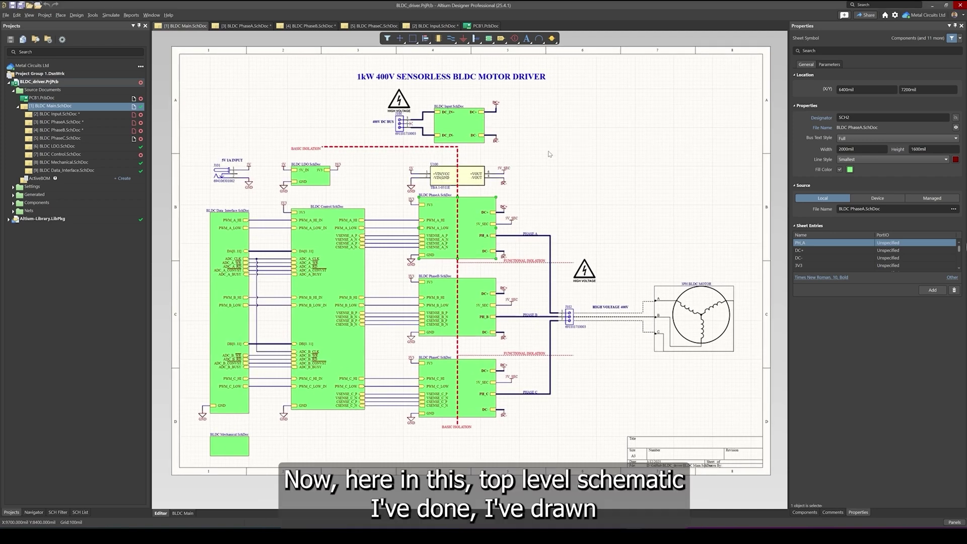
click(549, 154)
right_drag(532, 146, 526, 164)
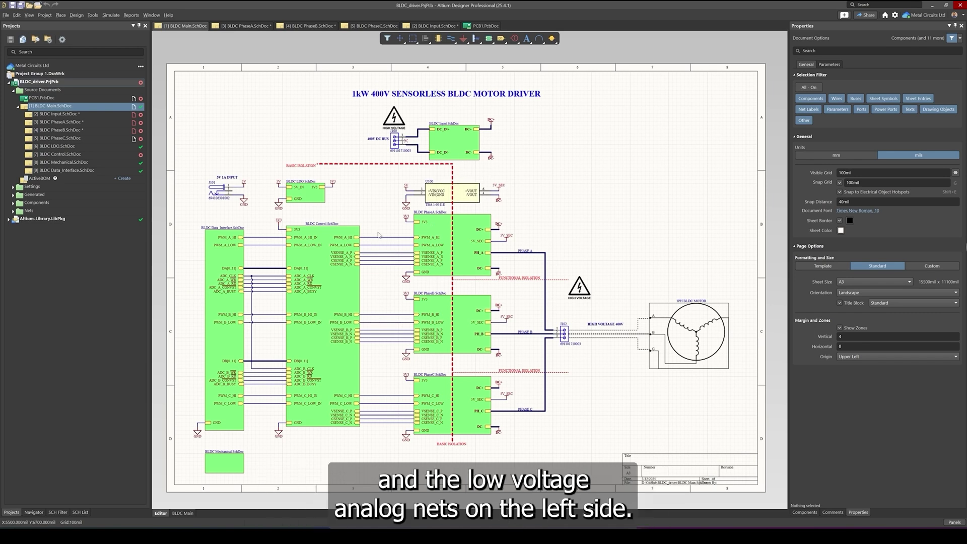
right_drag(366, 235, 353, 249)
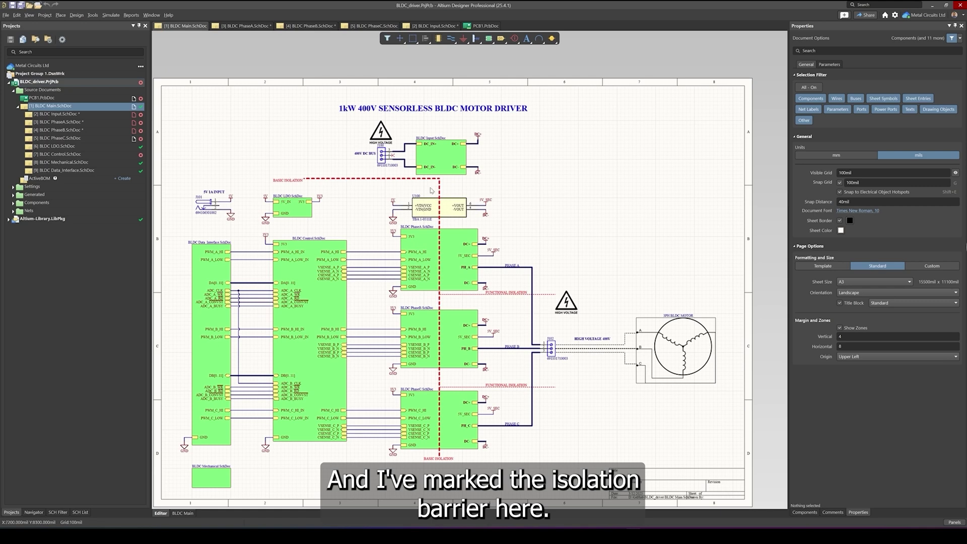
right_drag(444, 249, 446, 232)
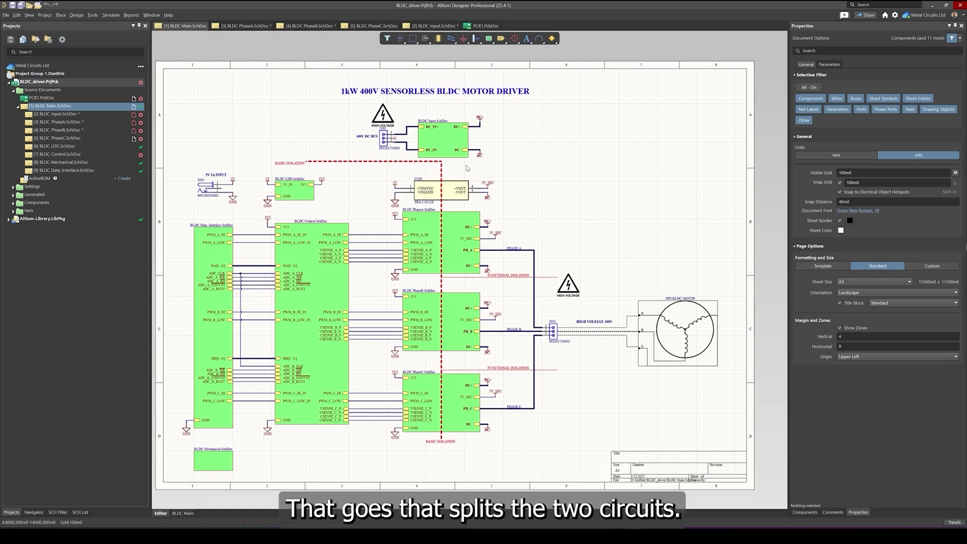
ctrl+scroll(513, 160, up, 1)
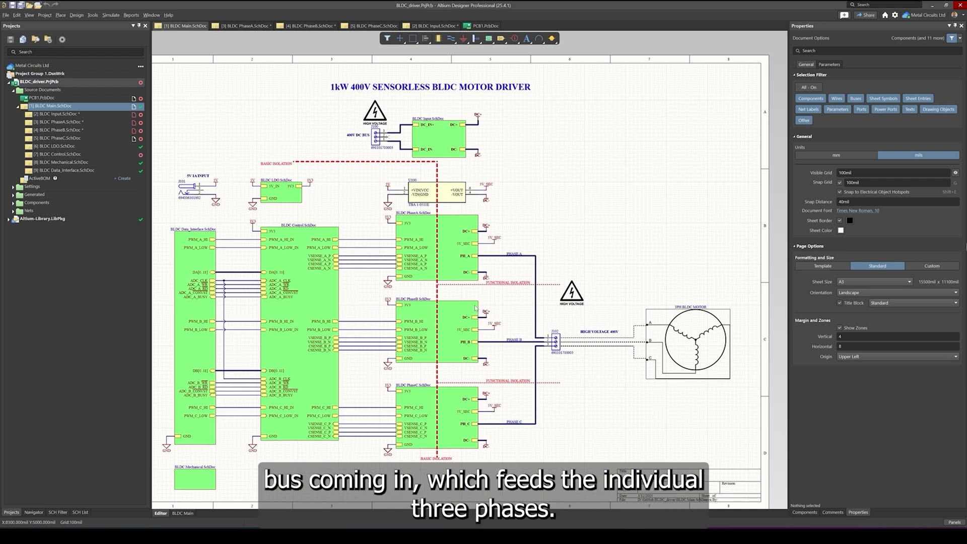
click(440, 143)
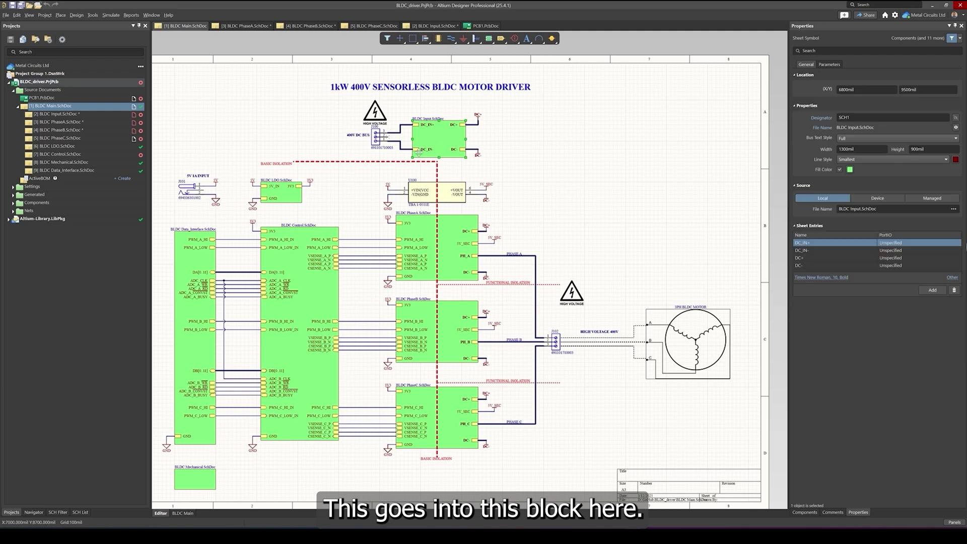
right_drag(423, 151, 431, 164)
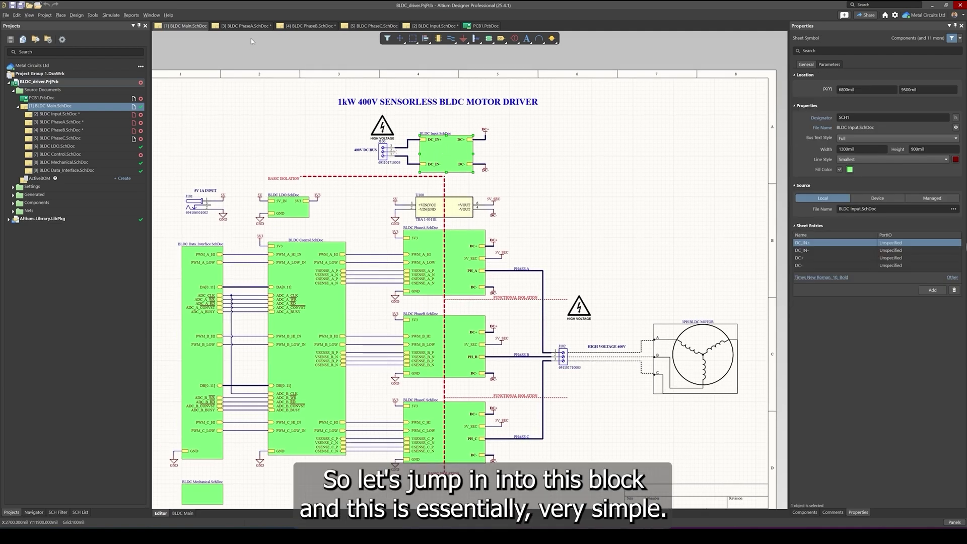
Open the BLDC Input schematic sheet and inspect the decoupling capacitors C200 to C203 and fuse F200
click(434, 26)
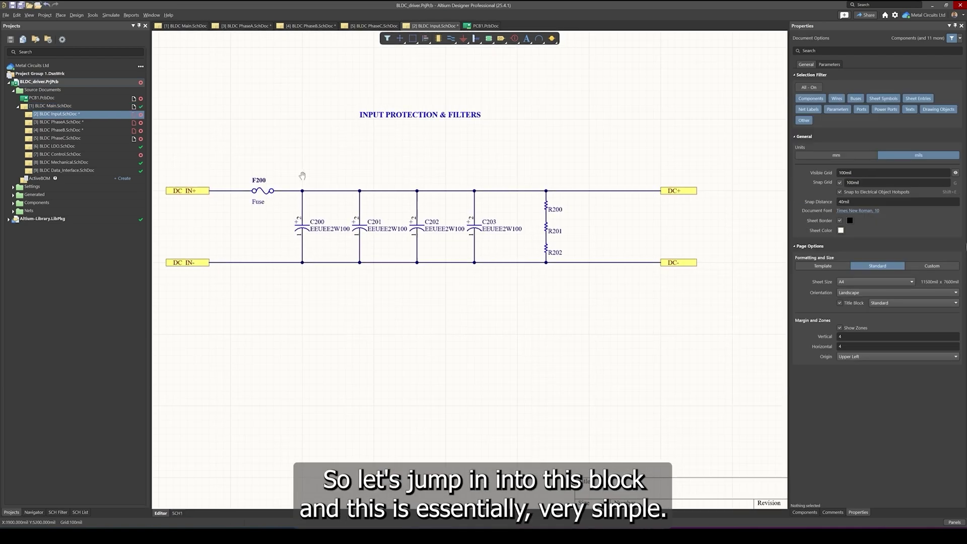
right_drag(309, 175, 322, 180)
drag(286, 225, 508, 255)
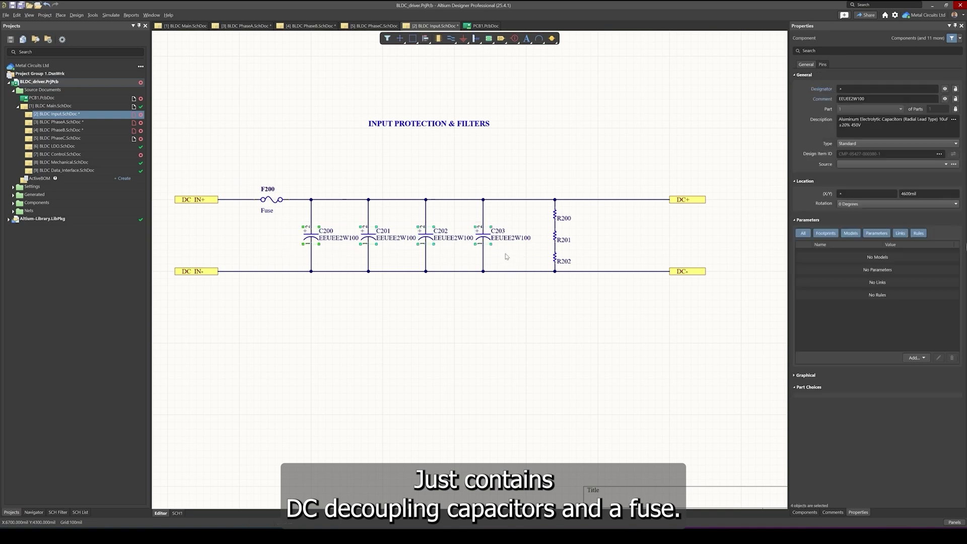
click(274, 199)
right_drag(370, 161, 369, 175)
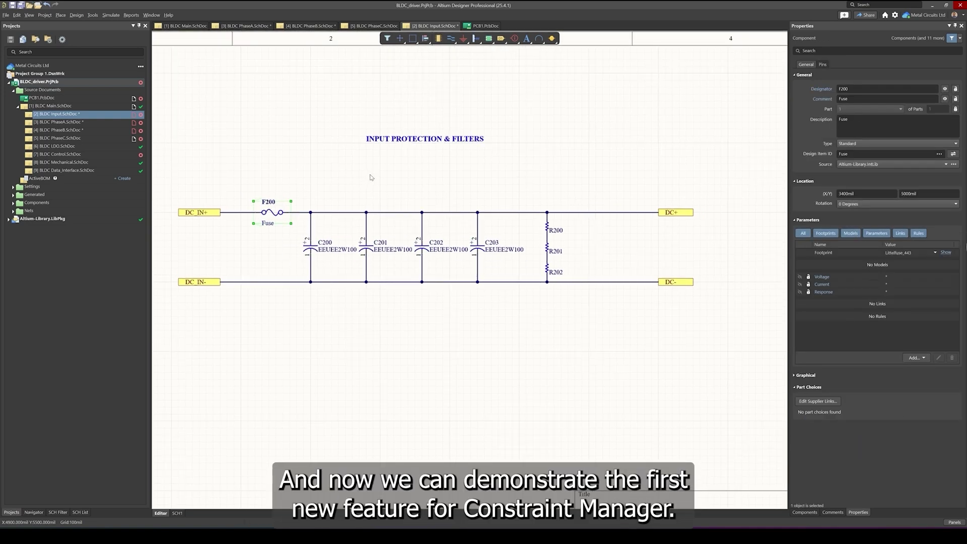
click(372, 177)
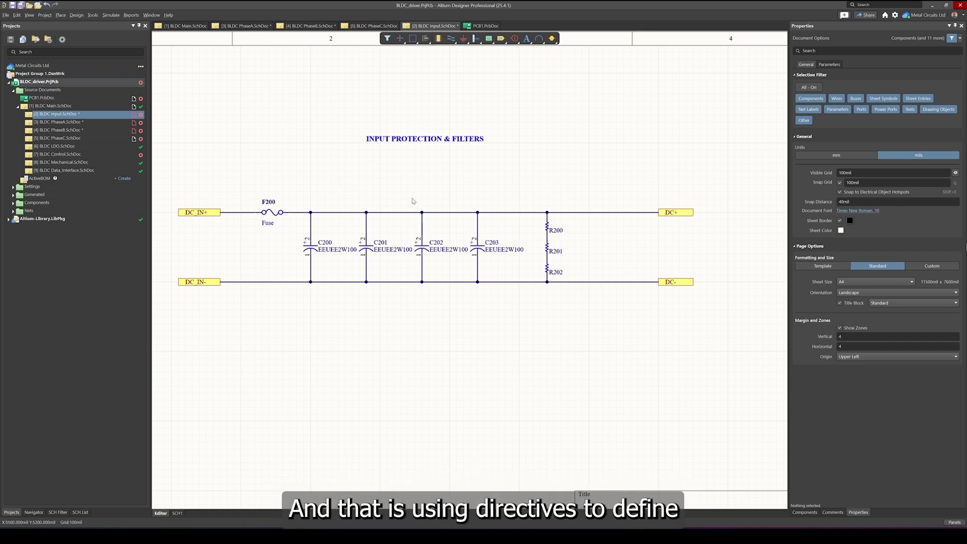
Place a Parameter Set directive on the DC+ wire between capacitors C201 and C202
click(60, 15)
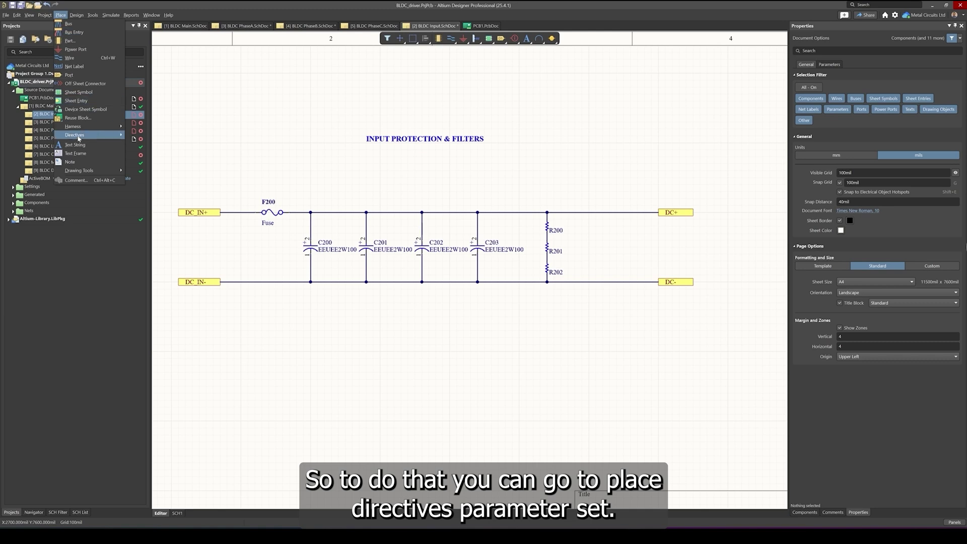
mouse_move(78, 134)
click(150, 152)
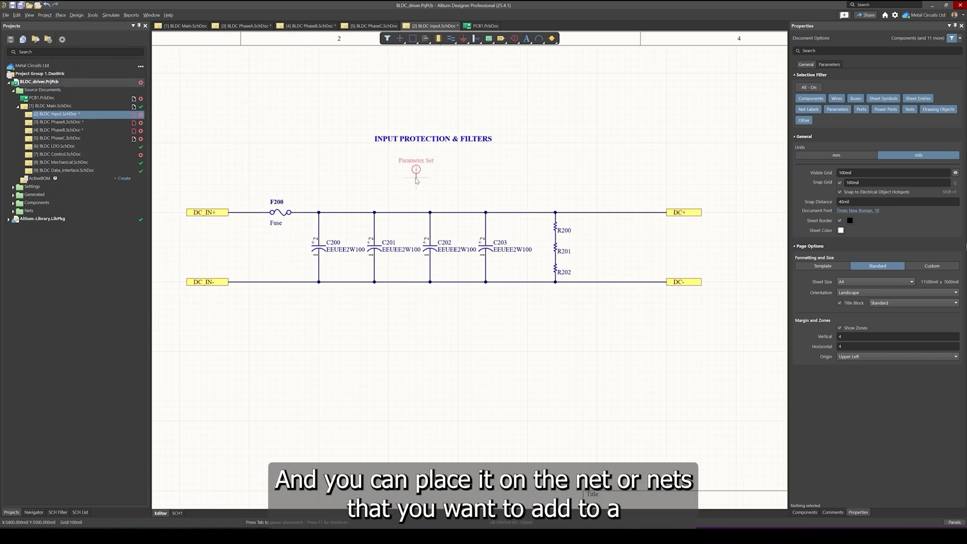
click(417, 212)
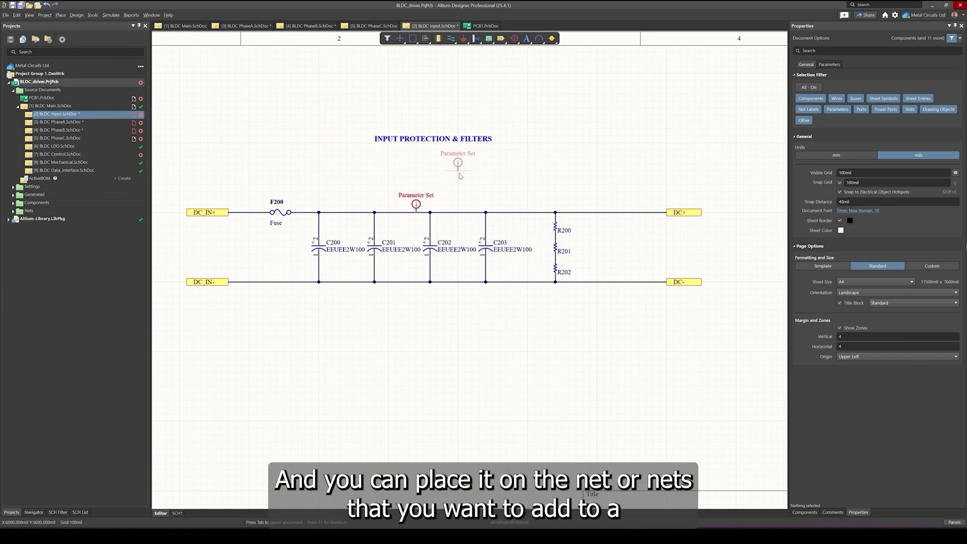
key(Escape)
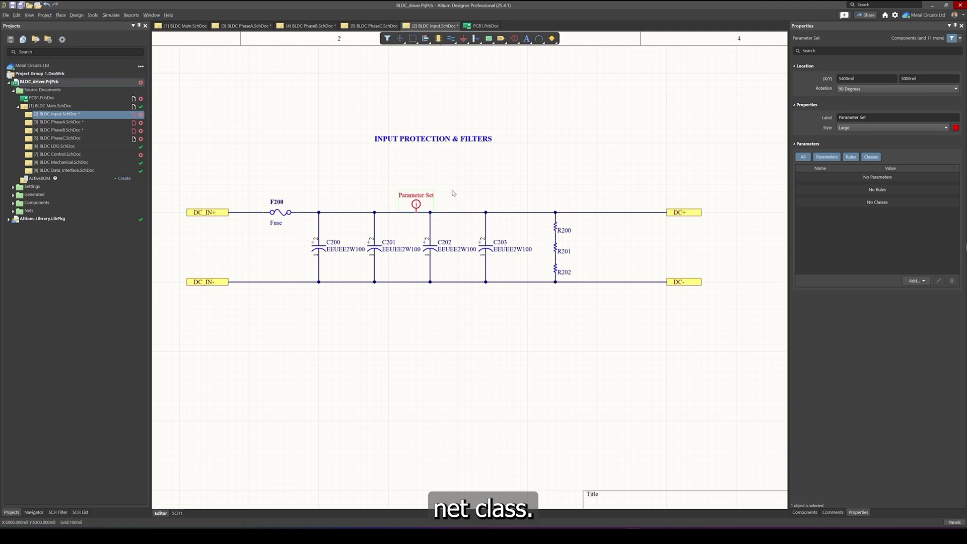
click(453, 193)
Add a net class named "HV BUS +" to the parameter set and label the directive "HV BUS +"
click(418, 204)
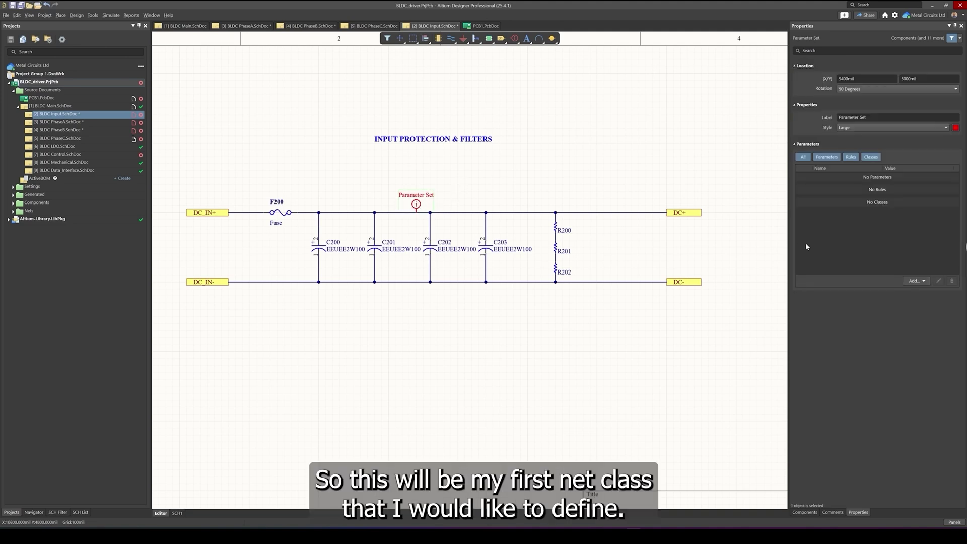
click(916, 283)
click(898, 304)
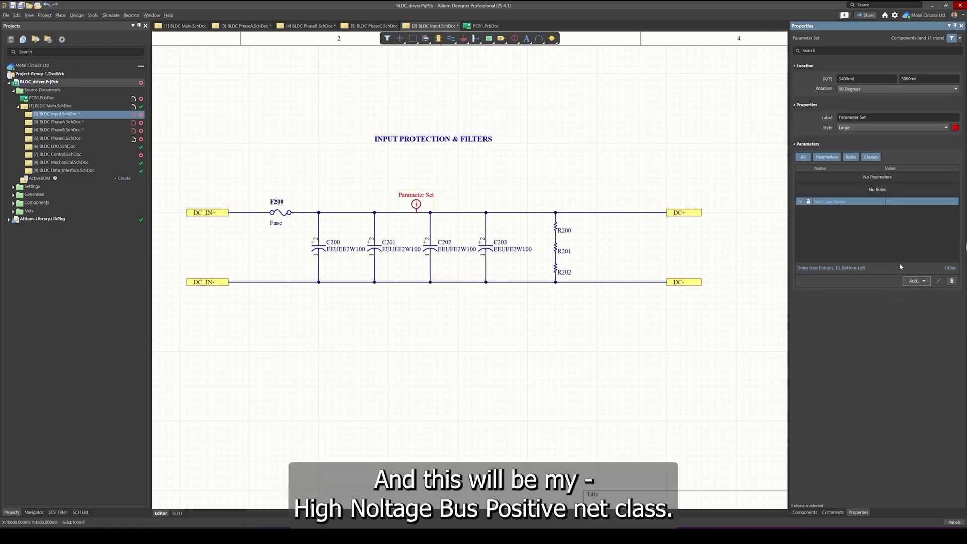
click(904, 202)
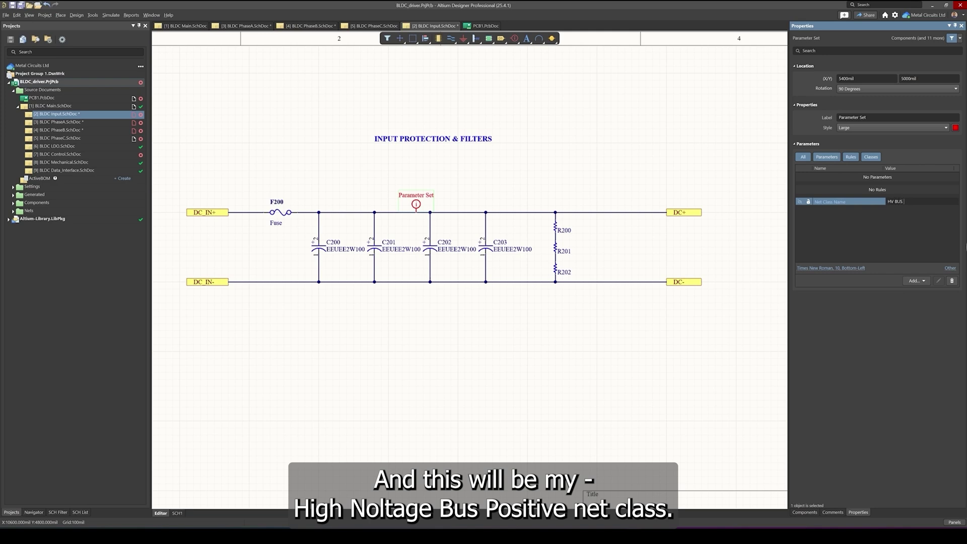
key(Return)
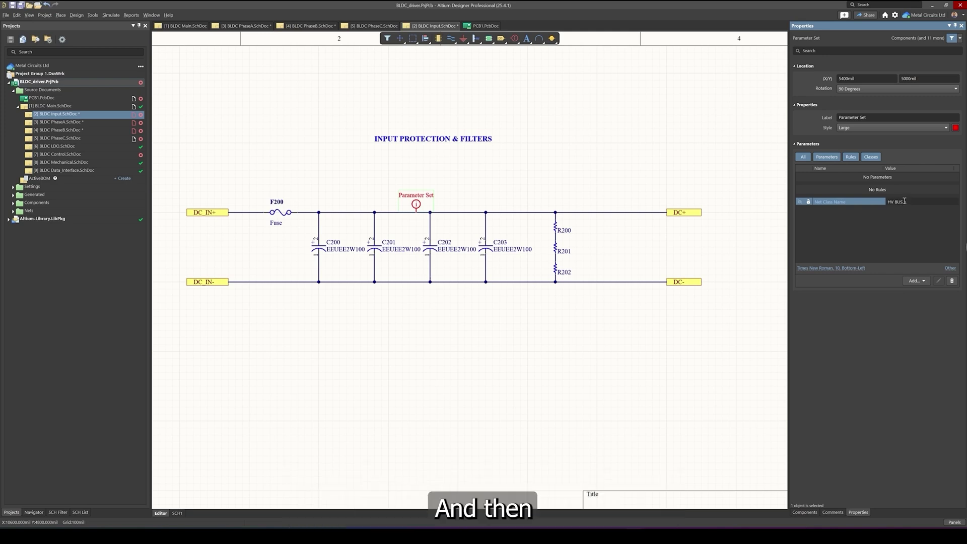
click(876, 117)
text(HV BUS +)
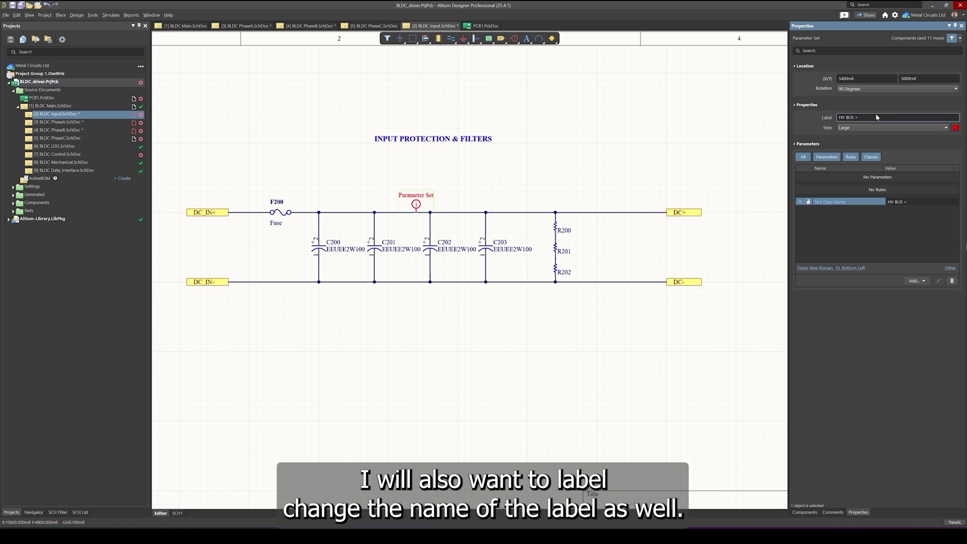
key(Return)
Copy the HV BUS + parameter set onto the DC_IN+ wire ahead of fuse F200
right_drag(445, 190, 493, 185)
click(363, 157)
click(461, 195)
key(ctrl+c)
key(ctrl+v)
click(290, 204)
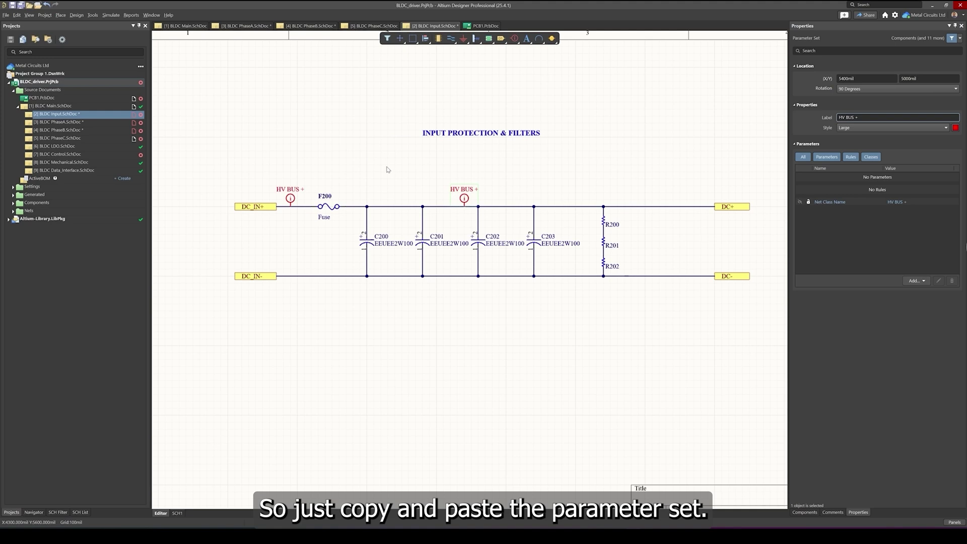
right_drag(405, 172, 393, 175)
click(393, 175)
Paste another copy of the parameter set, rotated to hang below the DC- wire between C201 and C202
right_drag(322, 290, 311, 286)
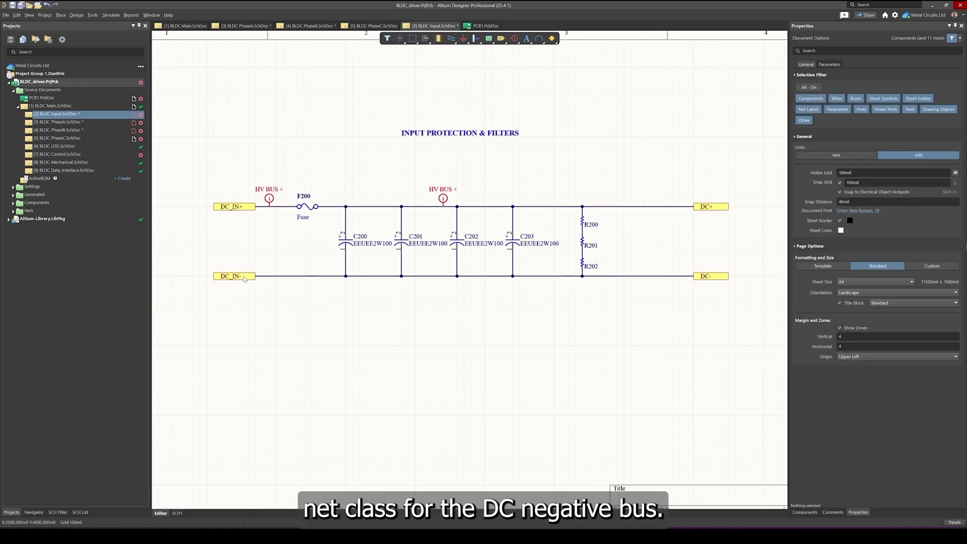
key(ctrl+v)
key(space)
click(427, 276)
right_click(442, 306)
Change the net class name and label of the parameter set on the negative bus to "HV BUS -"
click(428, 287)
double_click(915, 202)
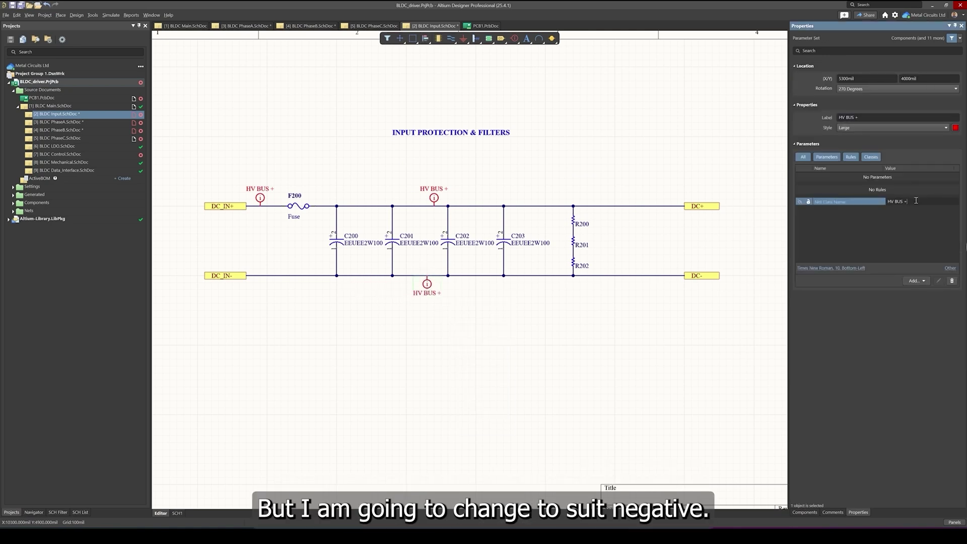
click(870, 118)
text(-)
key(Return)
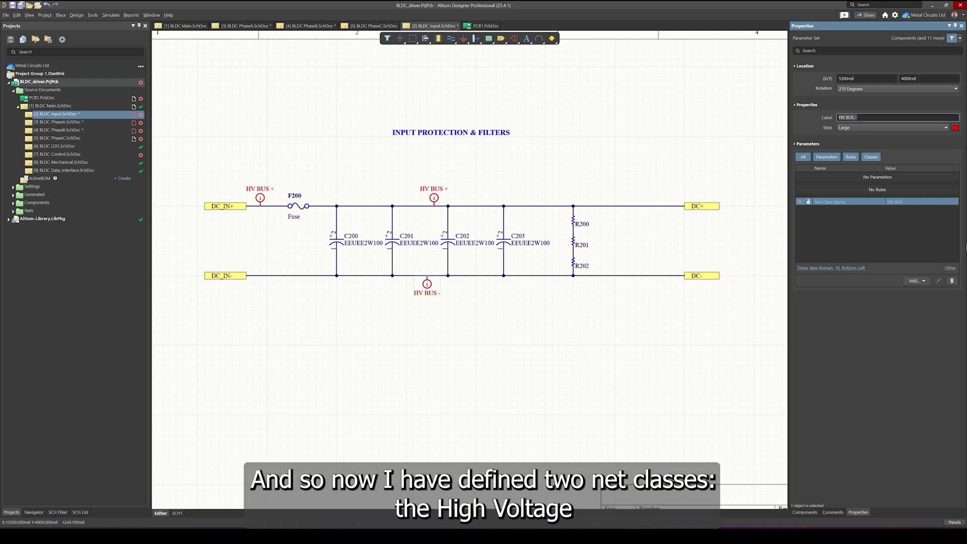
click(383, 325)
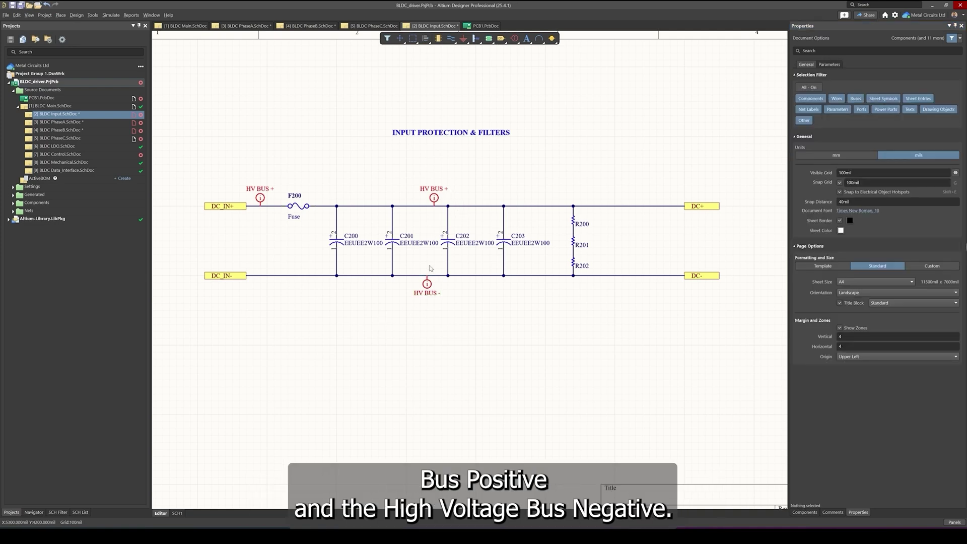
ctrl+scroll(453, 295, down, 1)
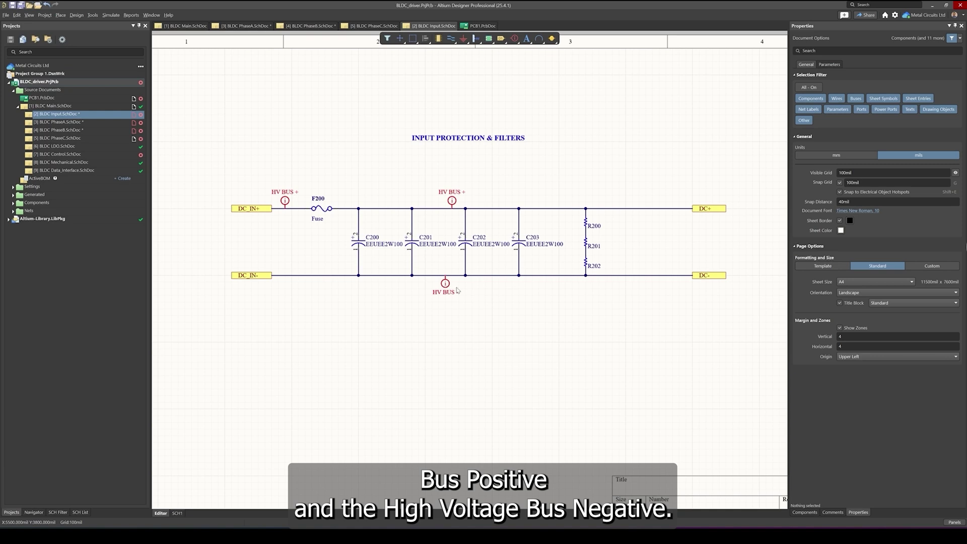
right_drag(364, 176, 385, 194)
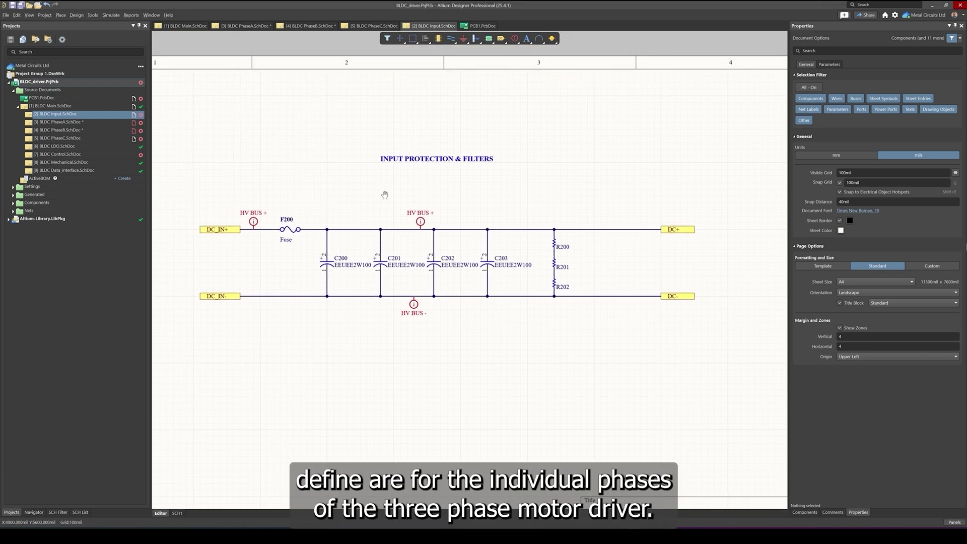
Open the BLDC Main sheet to review the three phase blocks, and bring up the BLDC PhaseA schematic
click(56, 106)
right_drag(528, 275, 483, 250)
right_drag(654, 275, 546, 235)
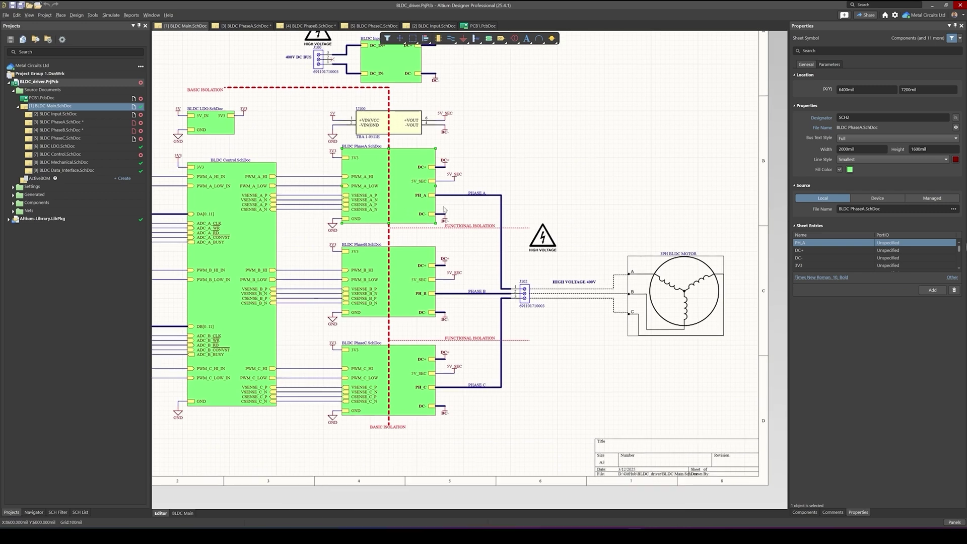
click(475, 214)
click(246, 25)
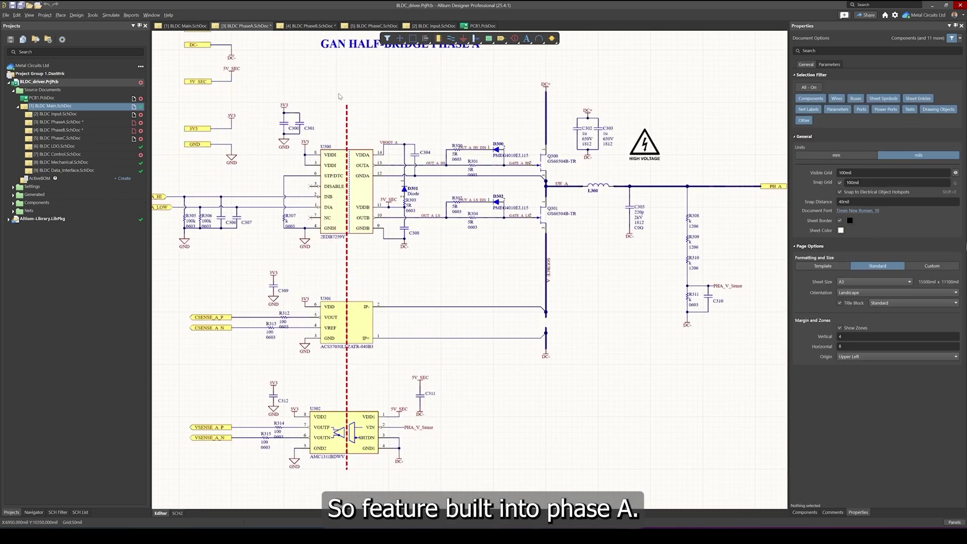
Examine the Phase A half-bridge around transistors Q300 and Q301 and the isolated gate driver U300
ctrl+scroll(502, 190, up, 5)
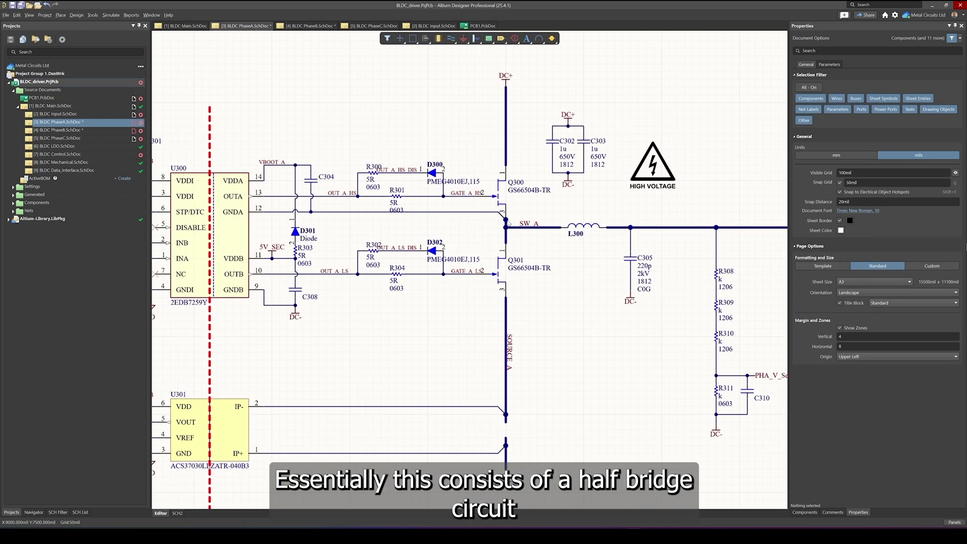
click(506, 207)
ctrl+scroll(527, 205, down, 2)
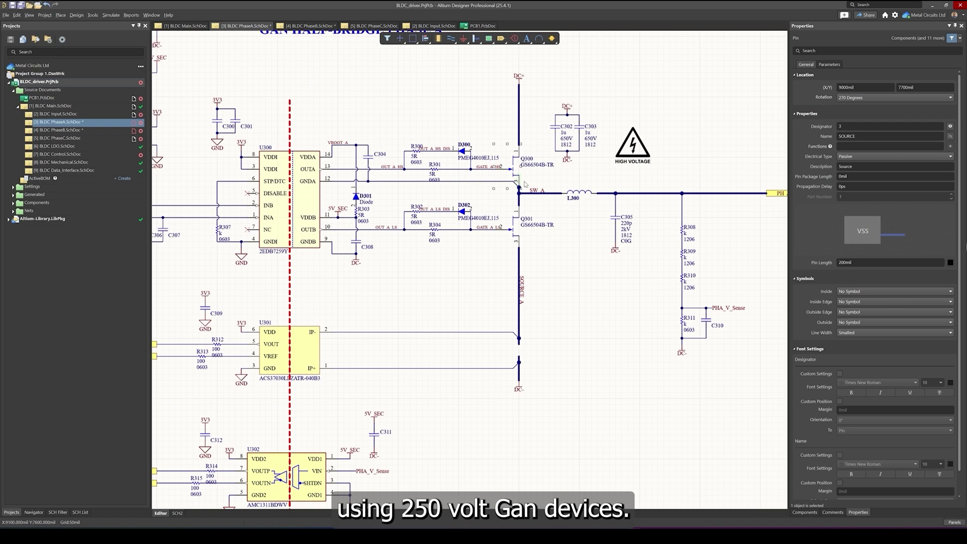
right_drag(433, 261, 475, 222)
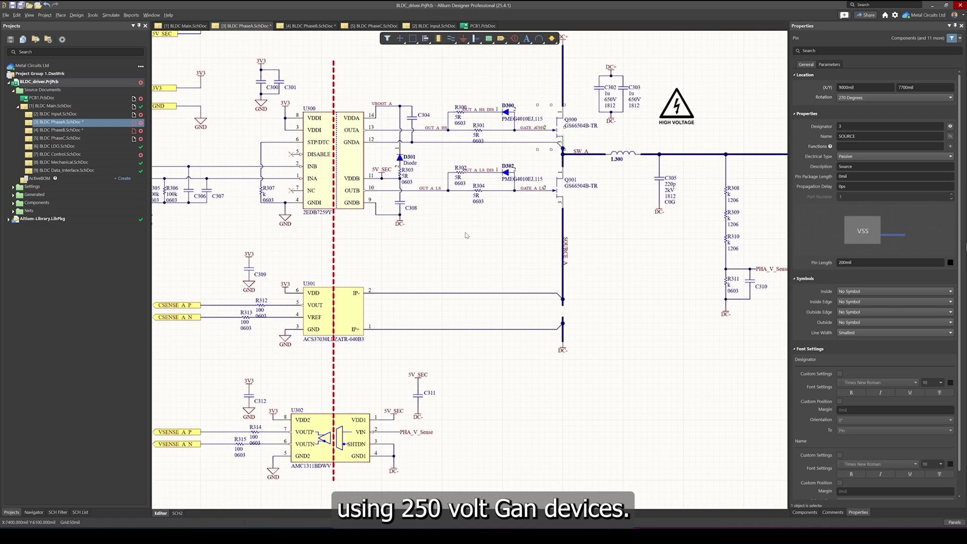
click(464, 232)
right_drag(401, 233, 454, 229)
click(405, 159)
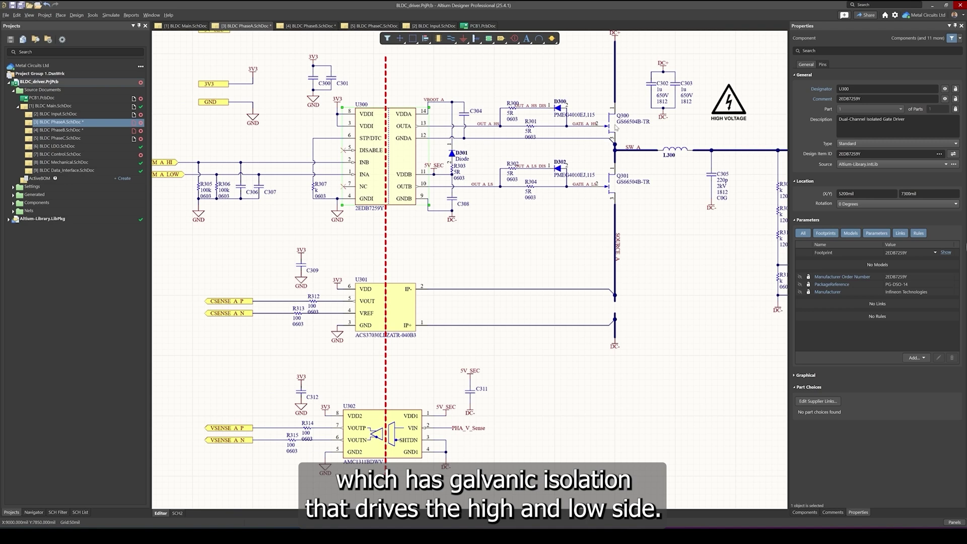
Examine current sensor U301, voltage sensor U302 and the phase output path on the Phase A sheet
scroll(514, 209, down, 3)
click(404, 300)
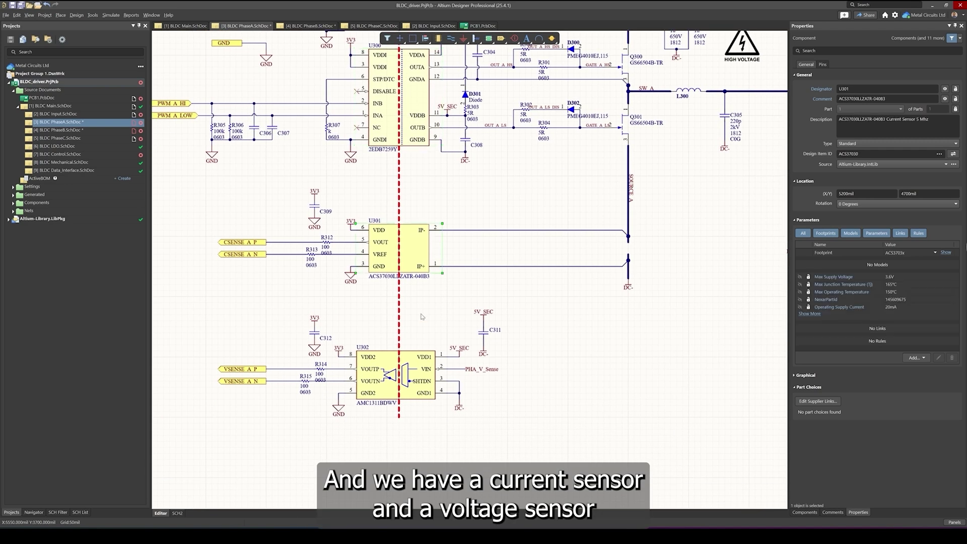
click(421, 369)
scroll(453, 330, right, 3)
scroll(512, 324, up, 1)
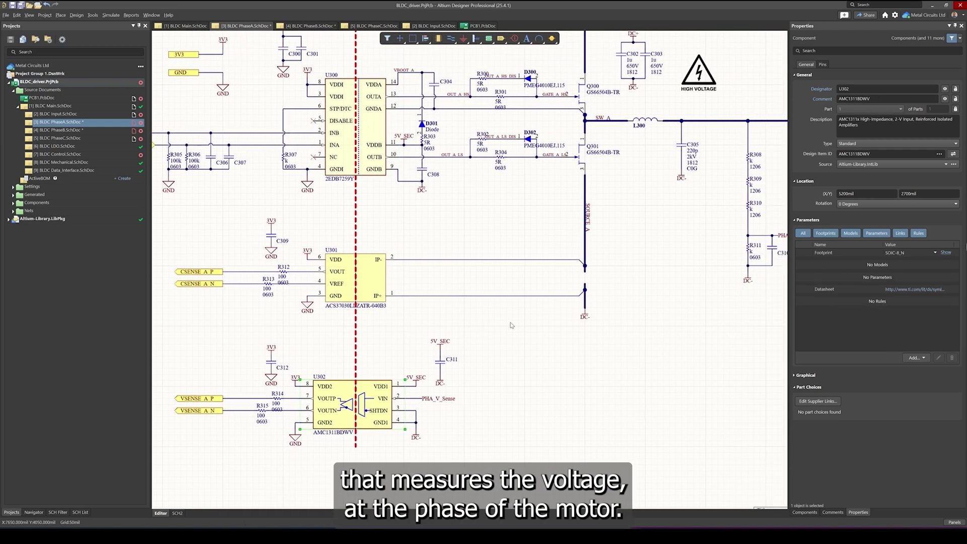
right_drag(752, 172, 737, 176)
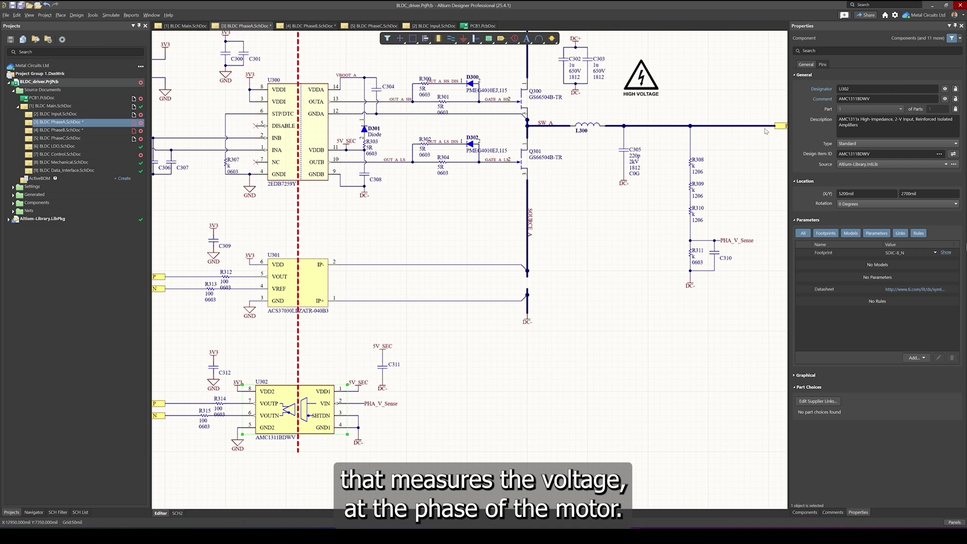
scroll(563, 211, left, 3)
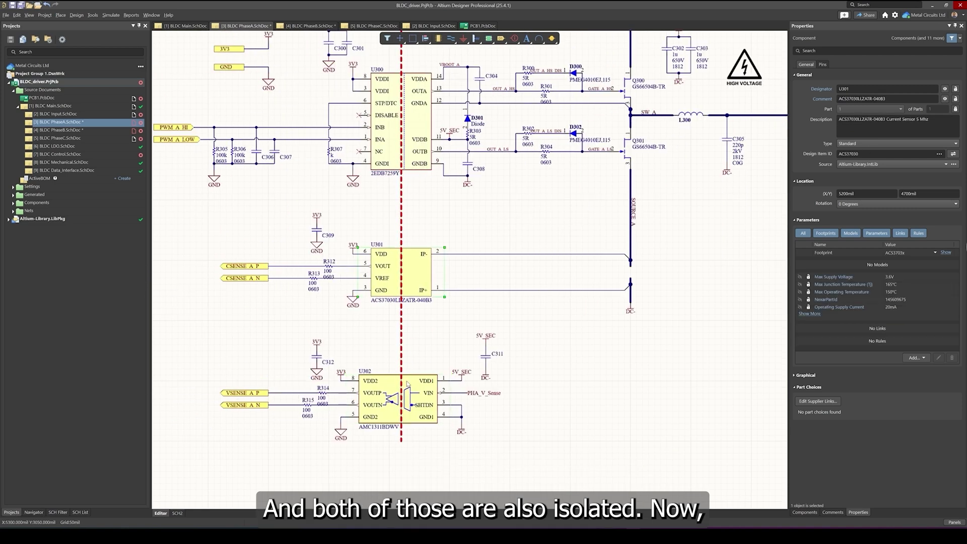
ctrl+scroll(469, 232, down, 1)
right_drag(469, 230, 414, 302)
ctrl+scroll(436, 292, up, 1)
ctrl+scroll(436, 292, up, 1)
ctrl+scroll(414, 302, down, 1)
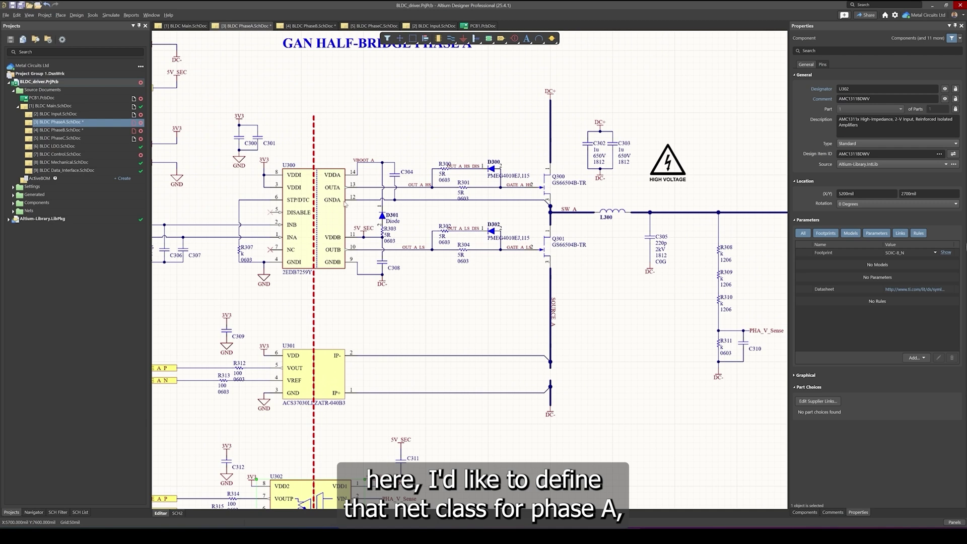
Place a blanket directive around the high-side gate drive nets between U300 and Q300
drag(351, 131, 529, 210)
click(421, 124)
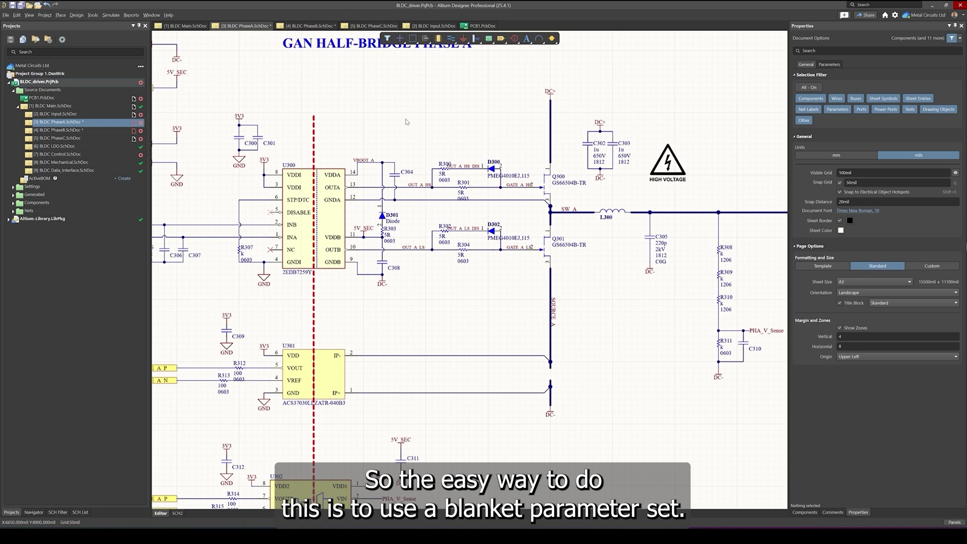
click(61, 15)
mouse_move(88, 135)
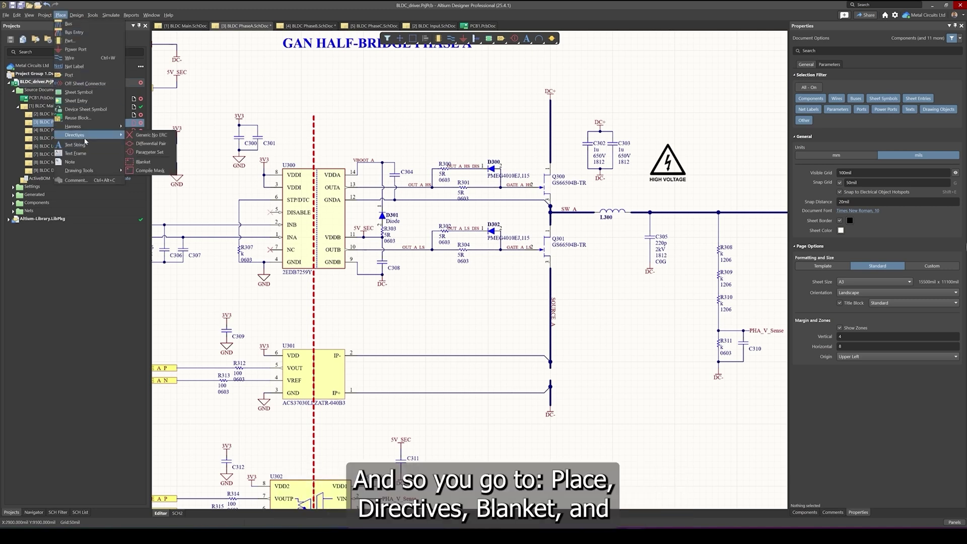
click(143, 162)
click(328, 131)
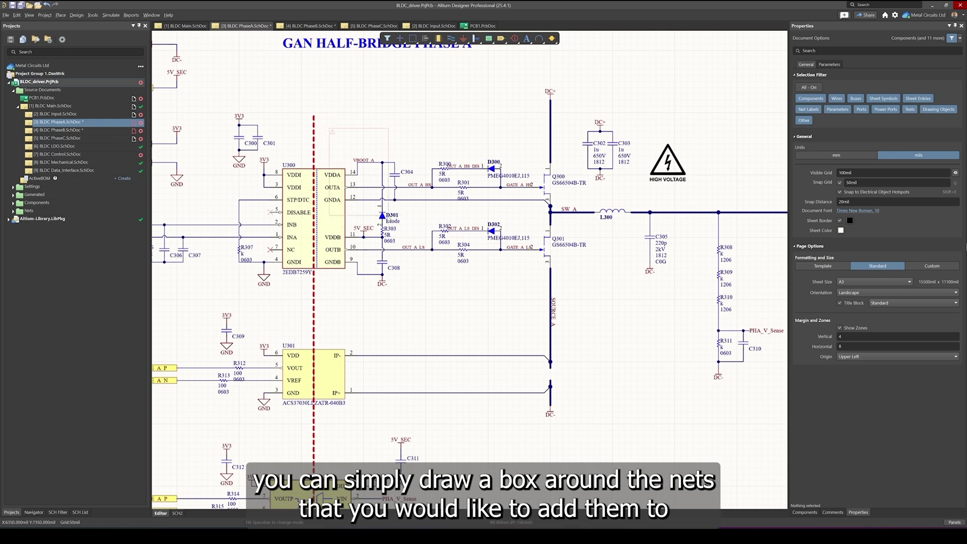
click(536, 216)
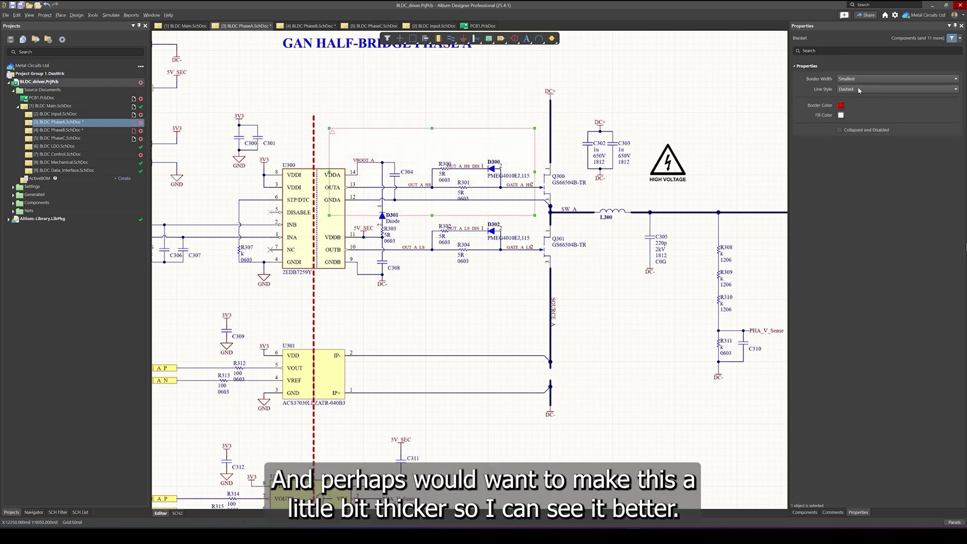
Set the border width of the high-side blanket to Small
click(857, 80)
click(846, 96)
right_drag(437, 104, 368, 121)
click(385, 110)
ctrl+scroll(367, 121, up, 3)
drag(316, 136, 302, 163)
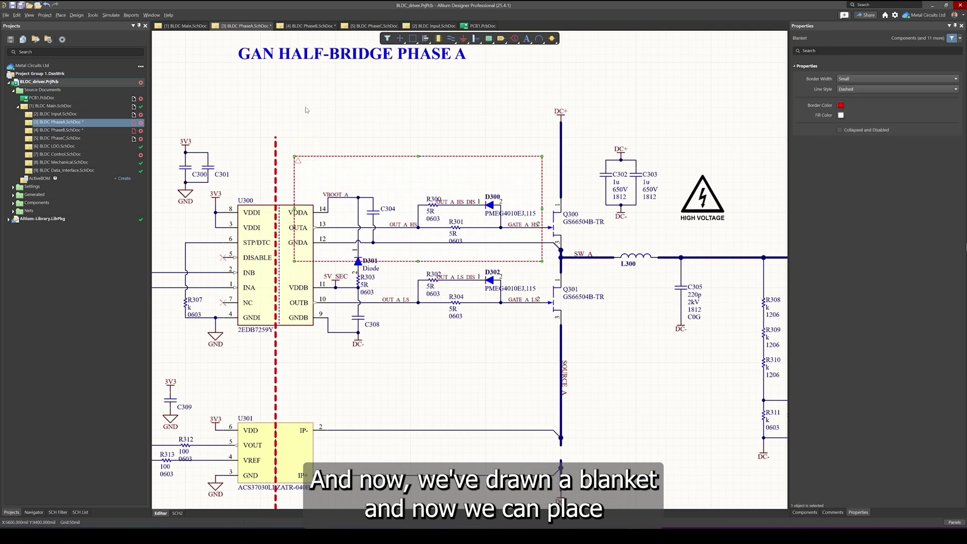
Place a parameter set directive on the upper edge of the high-side blanket
click(61, 15)
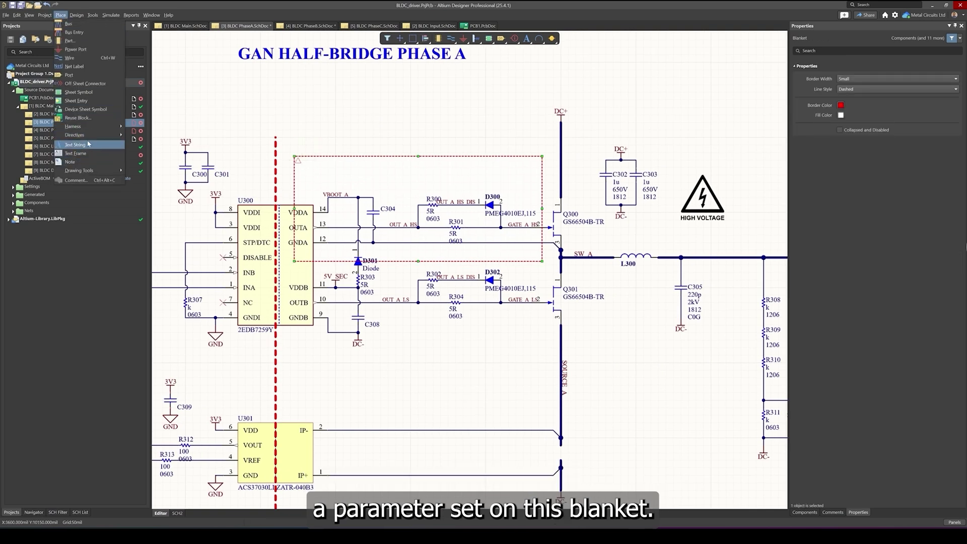
mouse_move(100, 134)
click(148, 135)
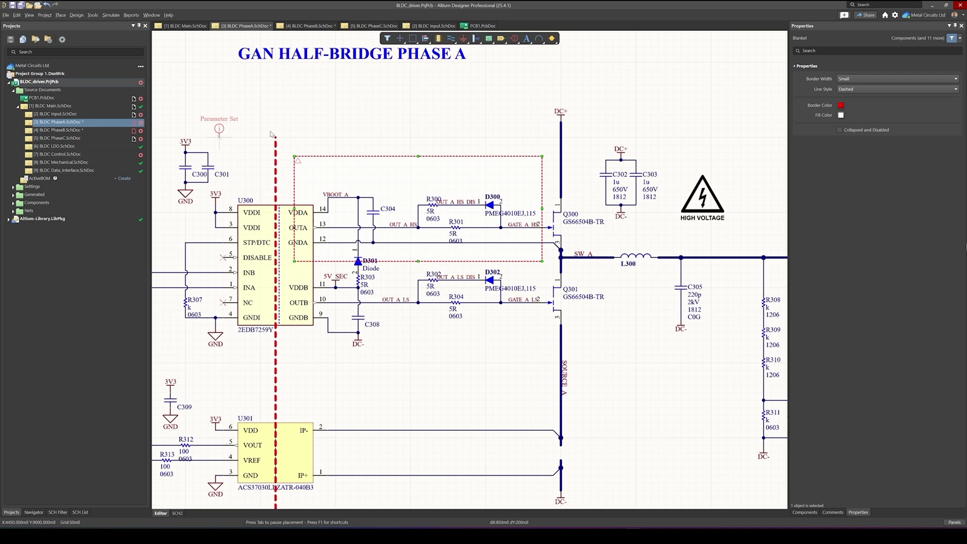
click(433, 156)
key(Escape)
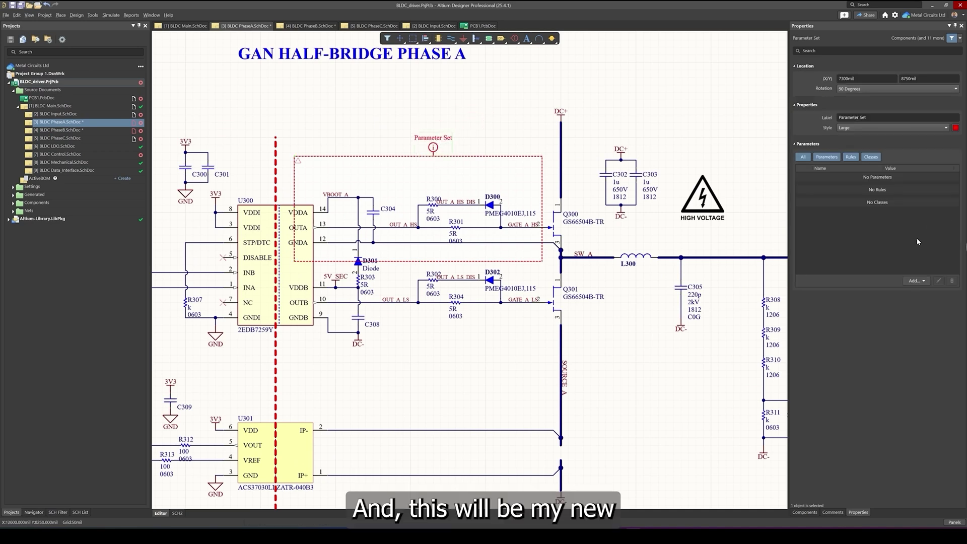
Add a net class named "PHASE_A" to the blanket's parameter set and label the directive "PHASE_A"
click(915, 281)
click(886, 297)
click(908, 202)
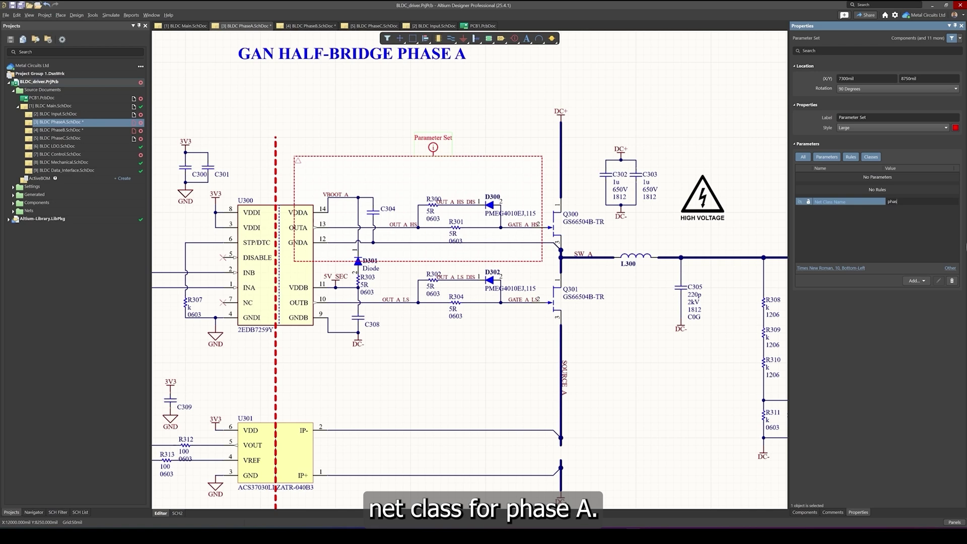
double_click(905, 204)
key(ctrl+c)
click(875, 118)
key(ctrl+v)
key(Return)
click(380, 115)
Copy the PHASE_A parameter set onto the output wire just before the PH_A port
click(436, 149)
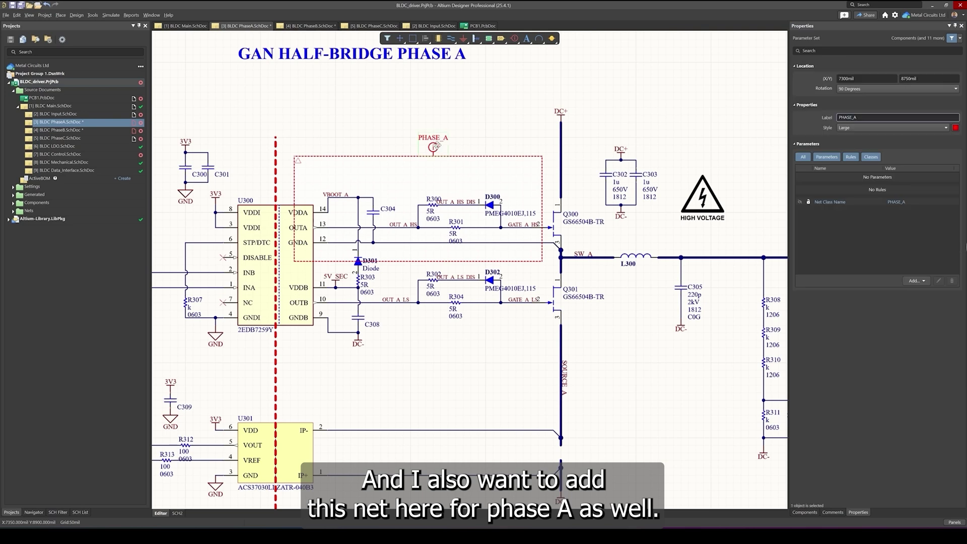
key(ctrl+c)
right_drag(584, 201, 430, 167)
key(ctrl+v)
click(668, 224)
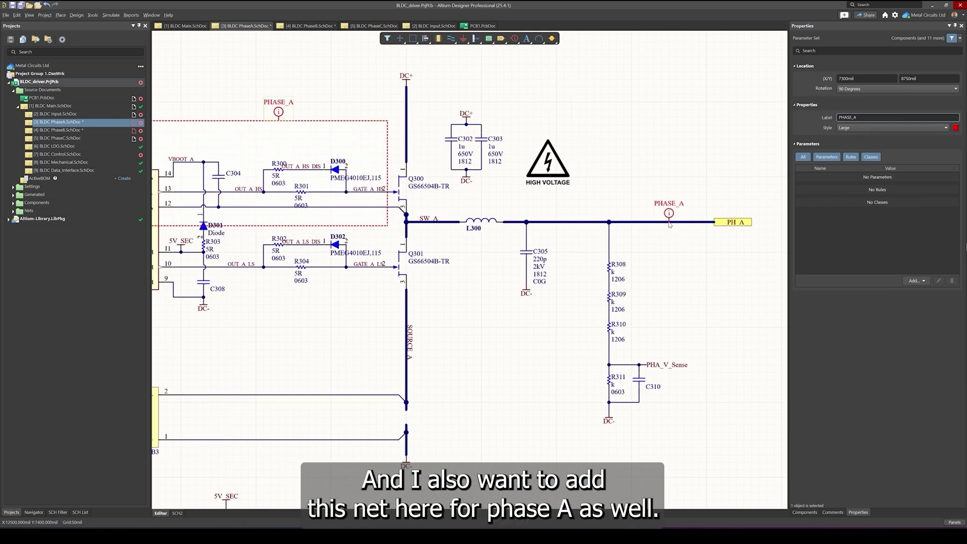
Copy the high-side blanket directly below itself and stretch it down over the low-side, current sensor and voltage sensor nets
scroll(669, 225, left, 5)
ctrl+scroll(531, 235, down, 1)
right_drag(531, 234, 539, 200)
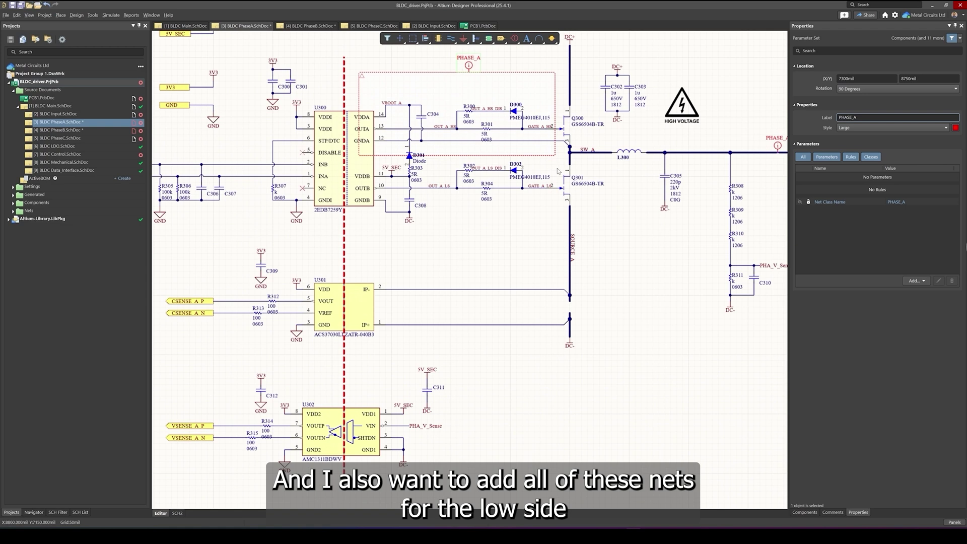
right_drag(393, 213, 377, 222)
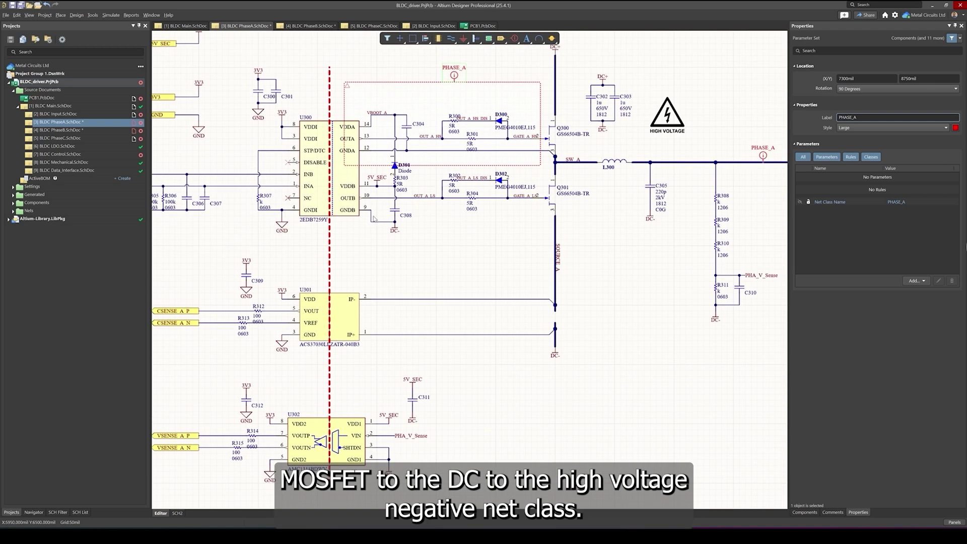
scroll(385, 231, down, 1)
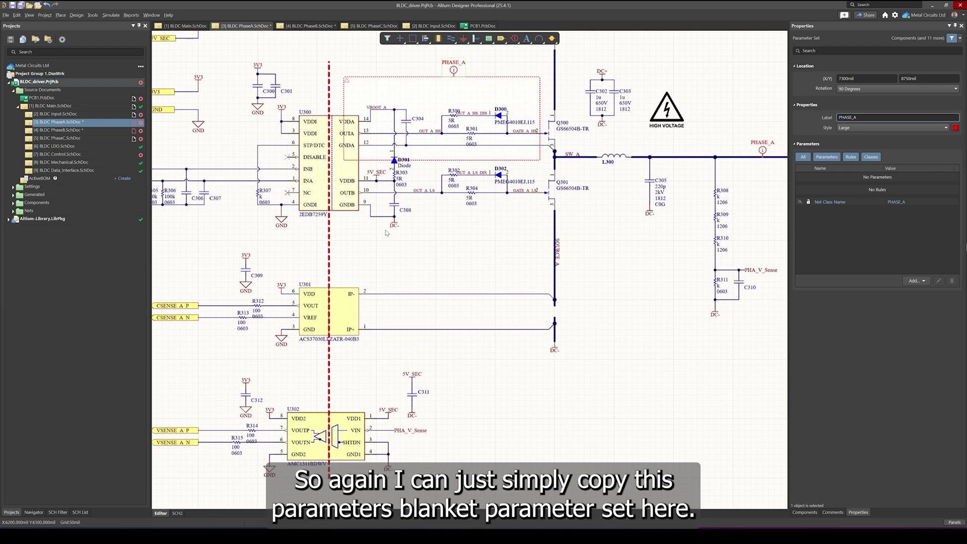
click(364, 86)
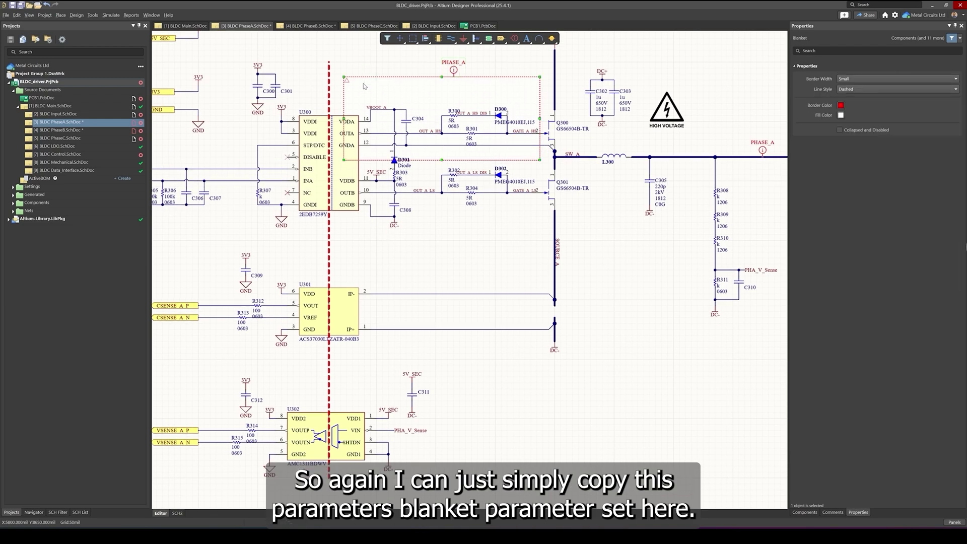
key(ctrl+c)
key(ctrl+v)
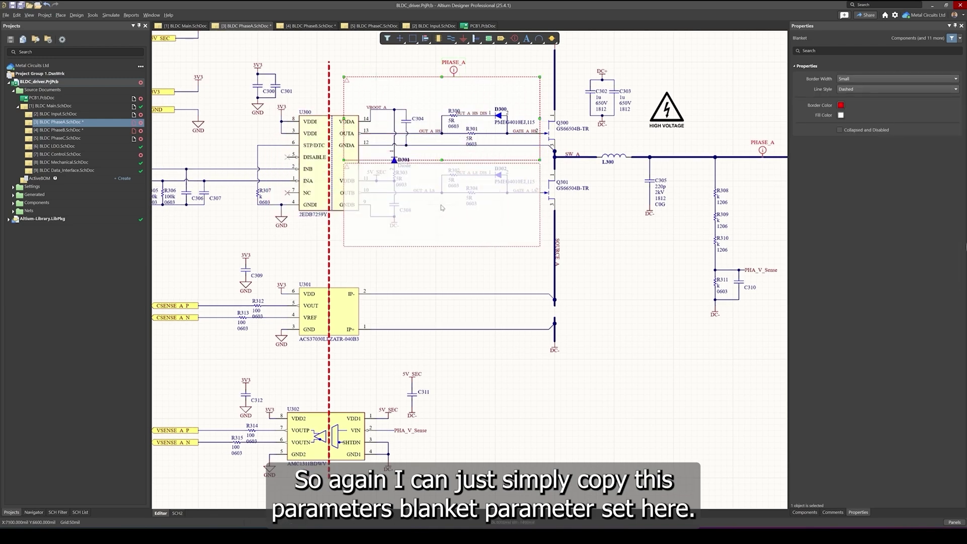
click(442, 208)
drag(441, 247, 441, 493)
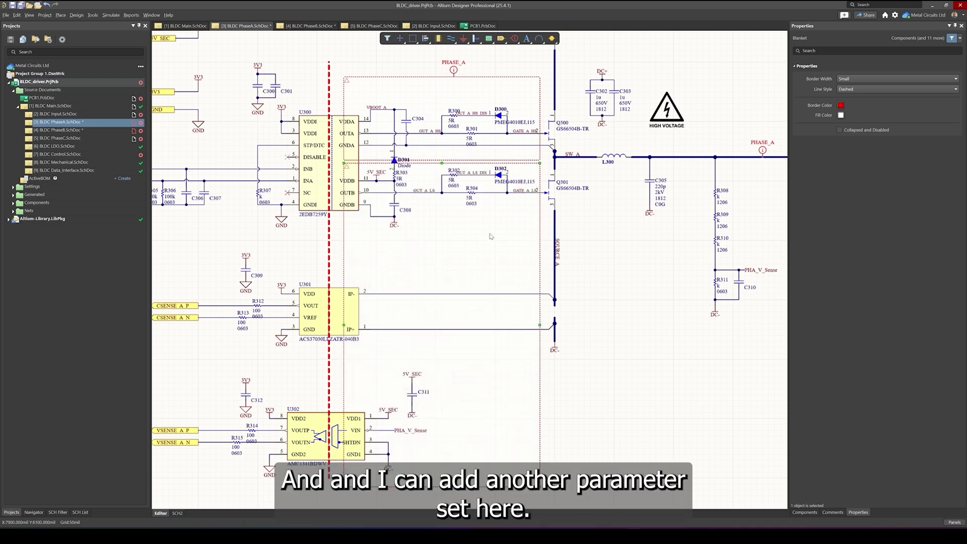
click(491, 236)
Copy the HV BUS - parameter set from the BLDC Input sheet onto the bottom edge of Phase A's lower blanket
ctrl+scroll(491, 236, down, 1)
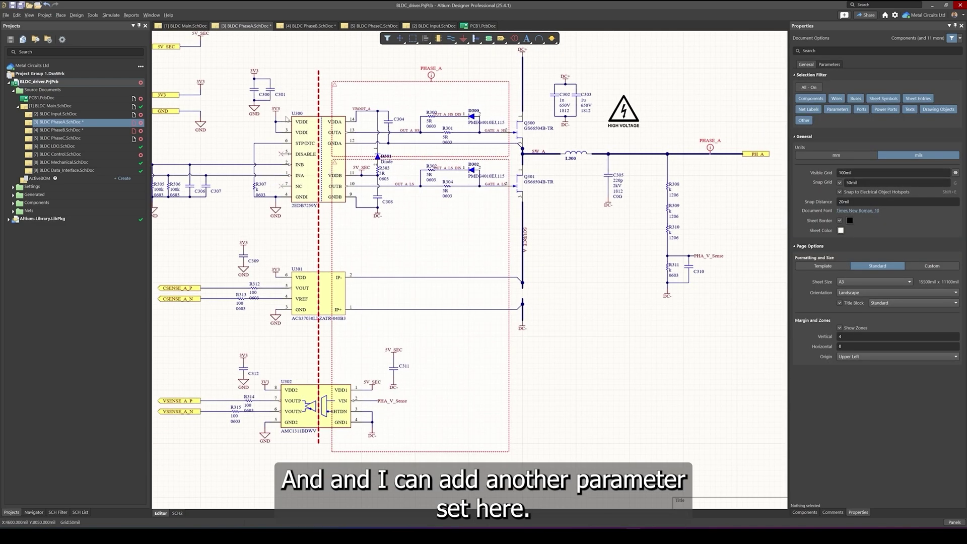
click(442, 26)
click(414, 304)
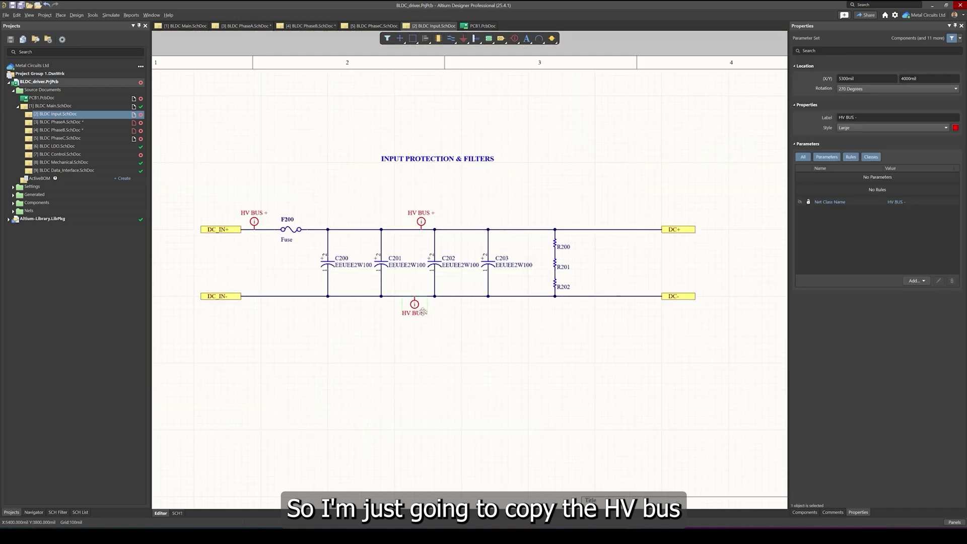
key(ctrl+c)
click(244, 26)
key(ctrl+v)
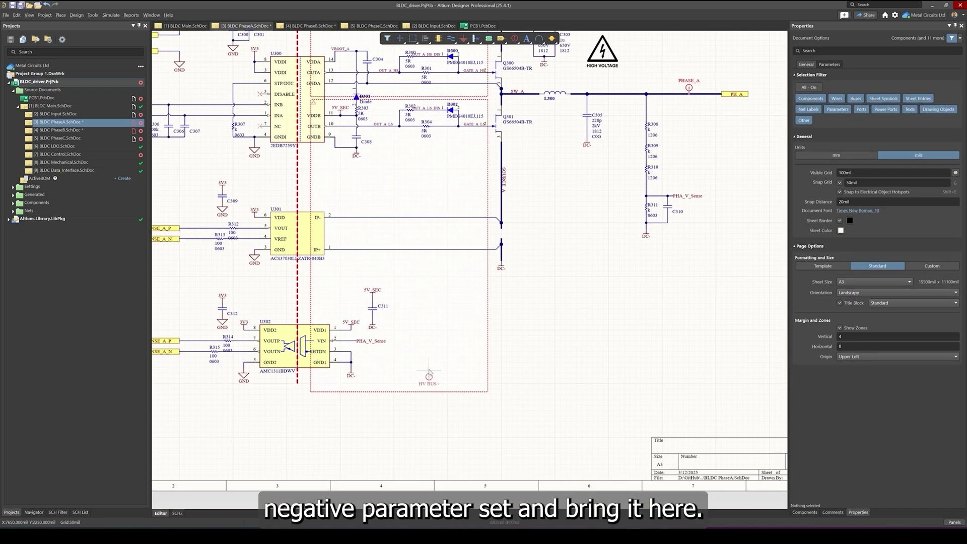
click(416, 396)
ctrl+scroll(486, 315, down, 2)
right_drag(486, 315, 504, 338)
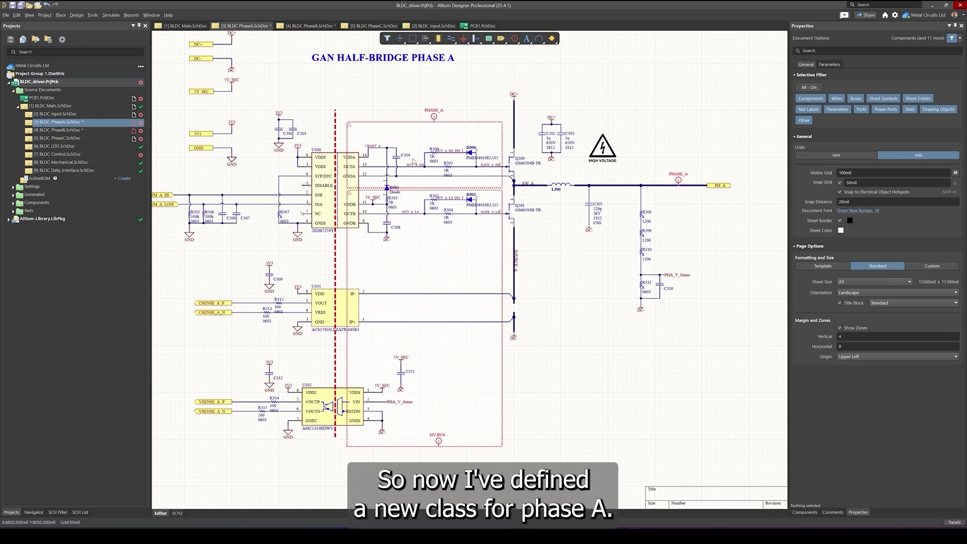
right_drag(469, 233, 484, 227)
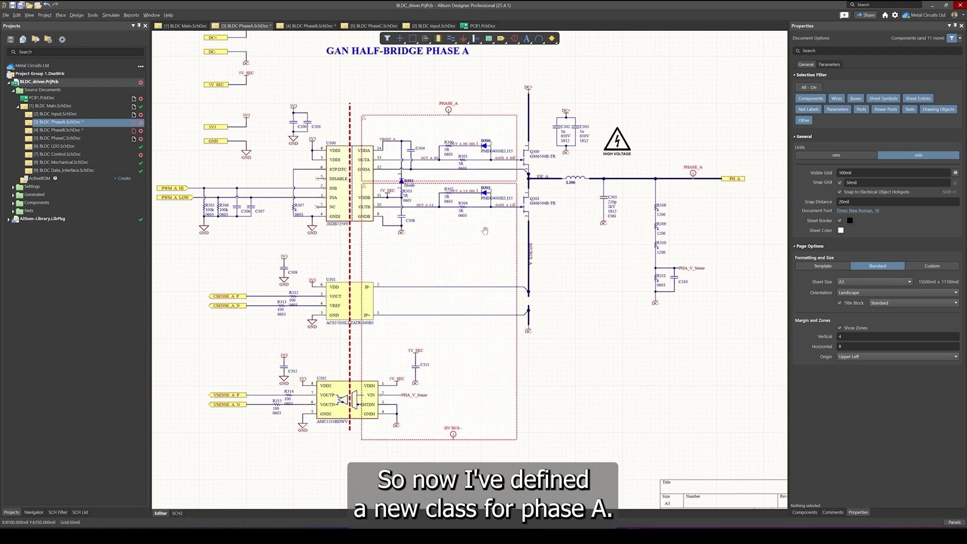
right_drag(473, 437, 472, 433)
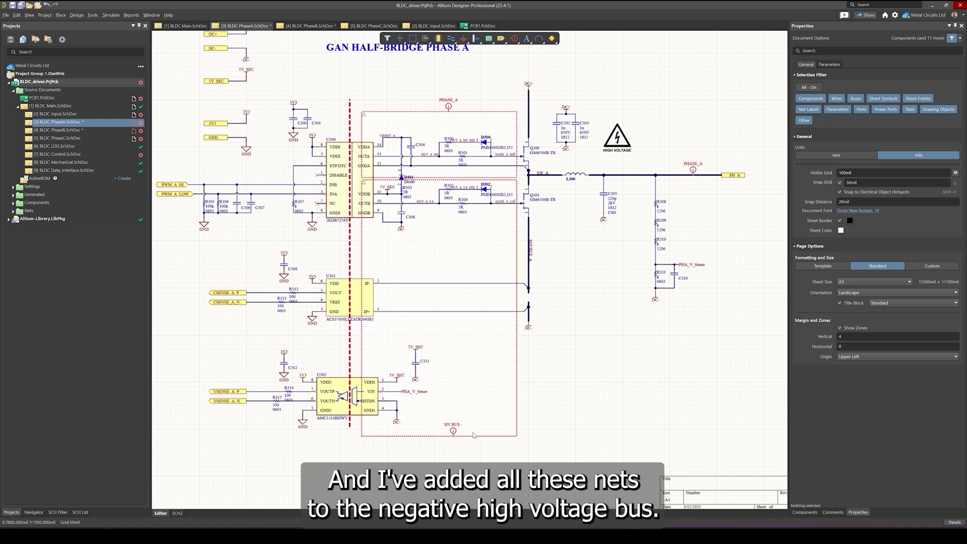
right_drag(469, 341, 467, 350)
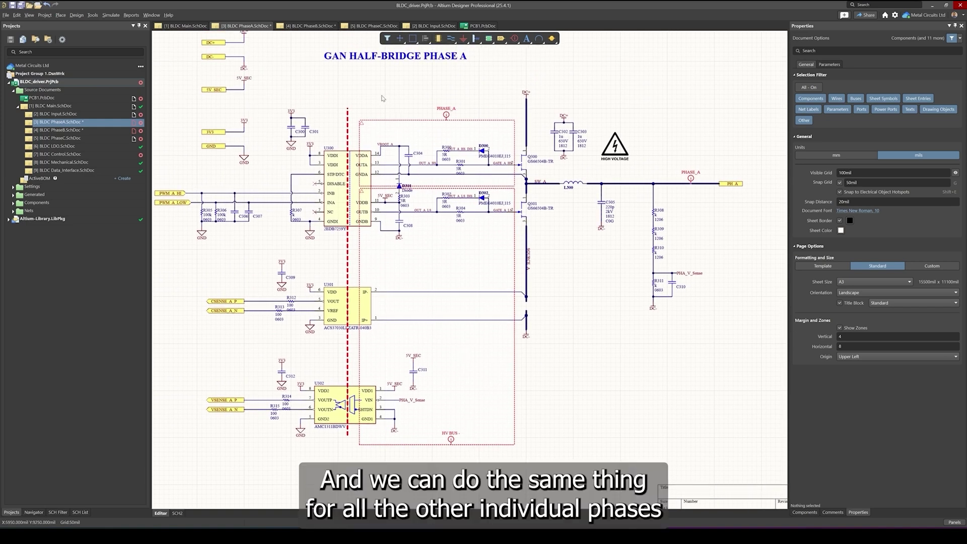
Check the Phase B, Phase C and main schematic sheets and save all the schematic documents
click(309, 26)
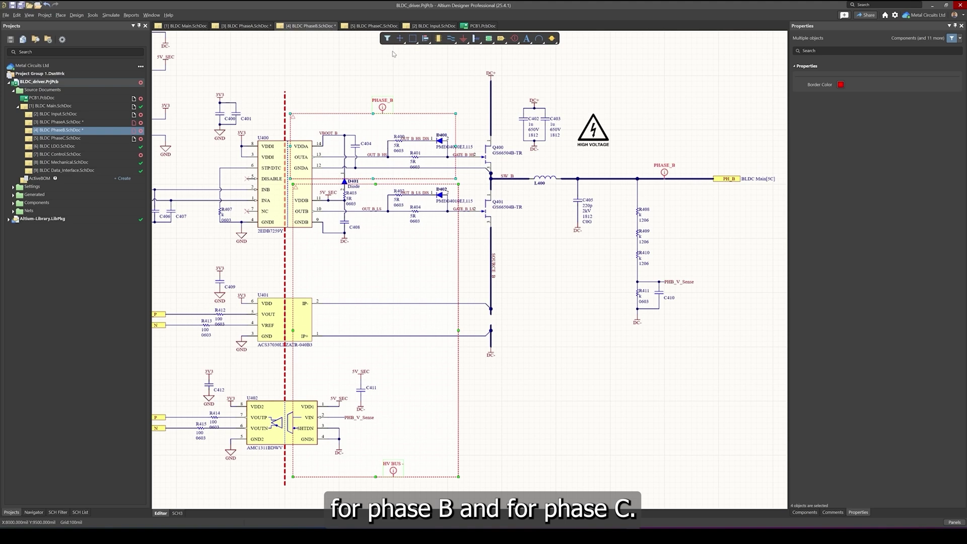
click(372, 25)
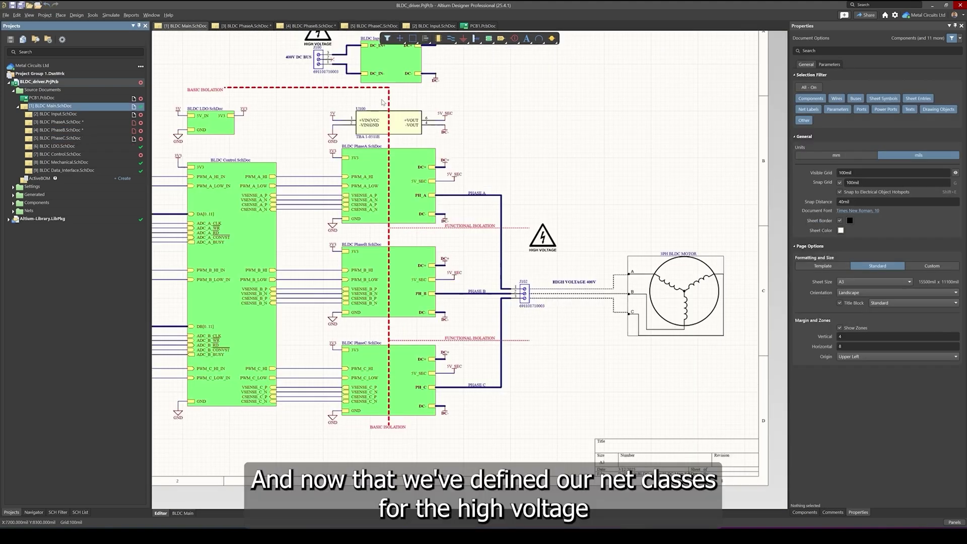
ctrl+scroll(452, 89, down, 5)
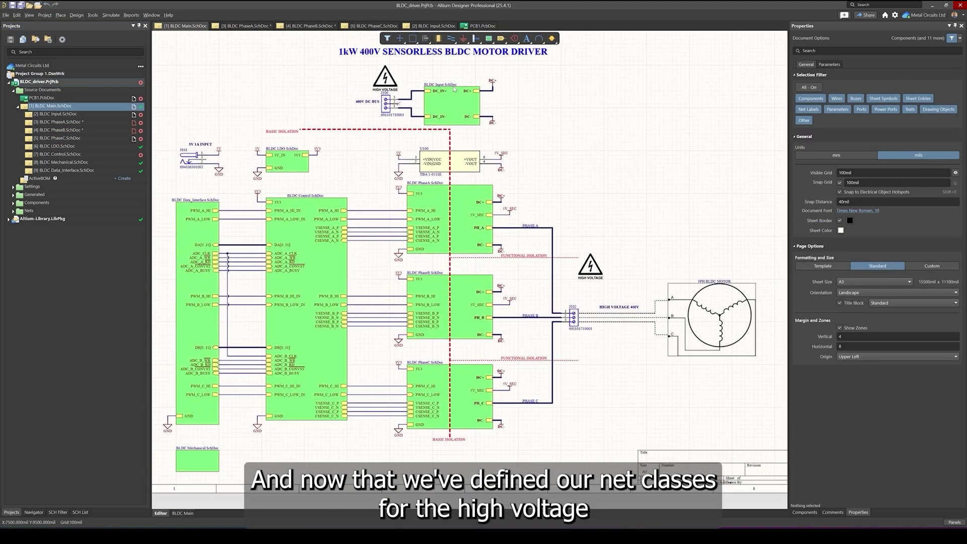
right_drag(287, 118, 339, 110)
click(21, 5)
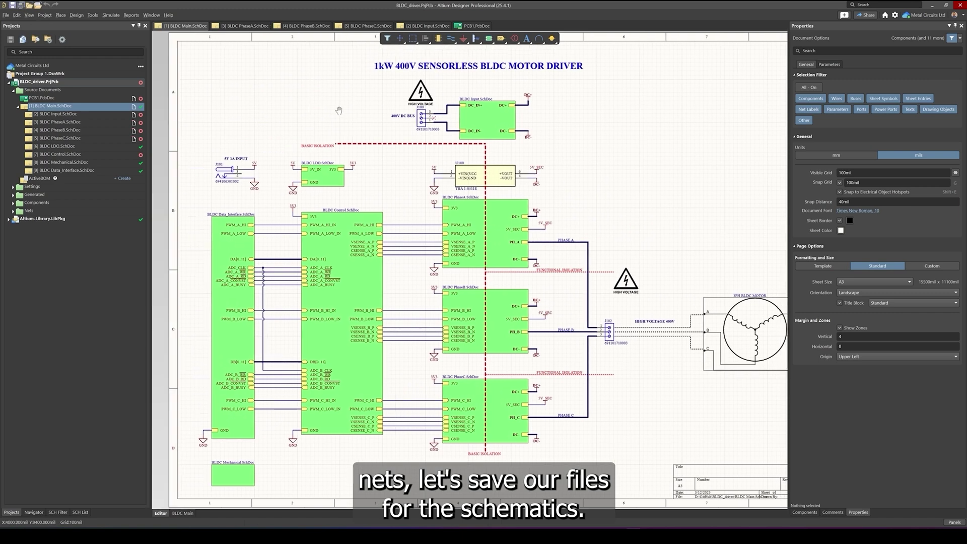
key(ctrl+Page_Down)
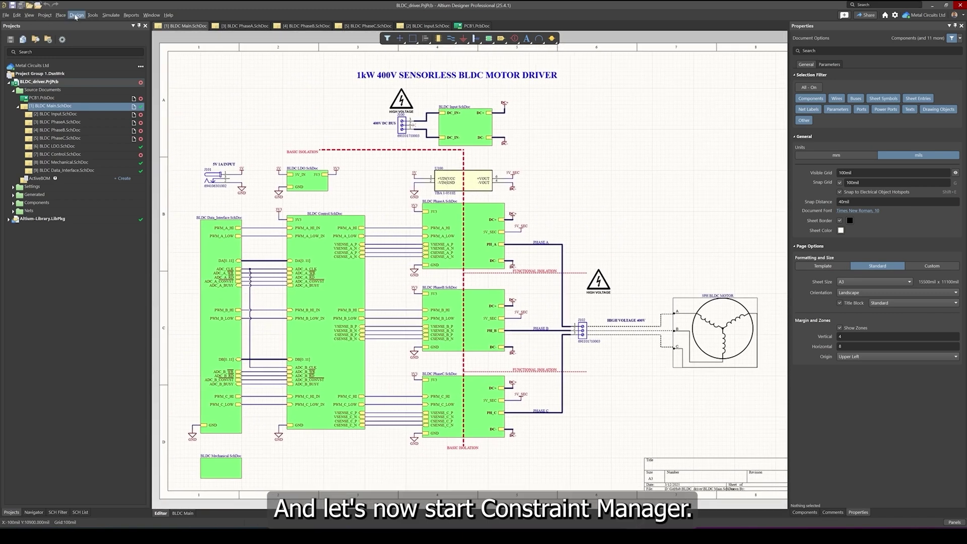
Open the Constraint Manager and look over its physical and electrical constraints, ending on the clearances matrix
click(76, 15)
click(88, 33)
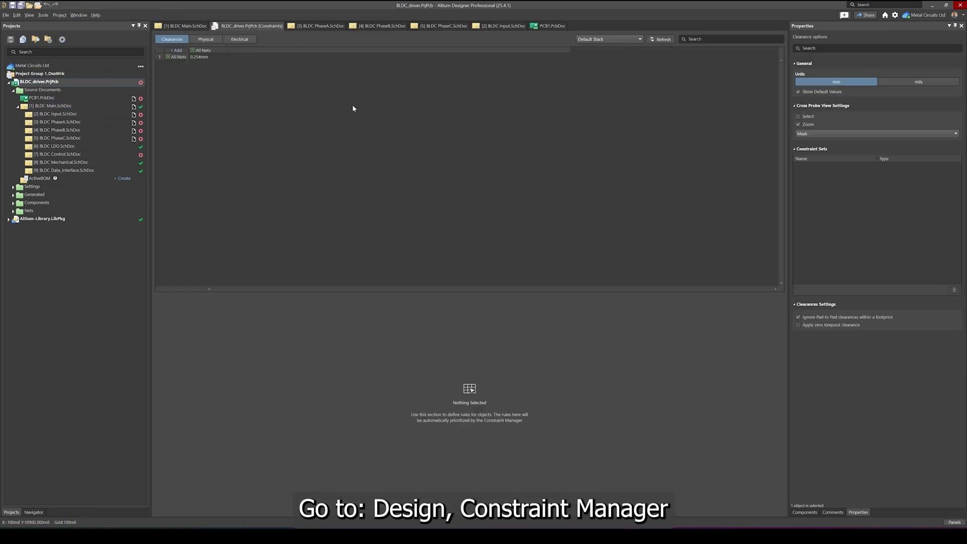
click(214, 39)
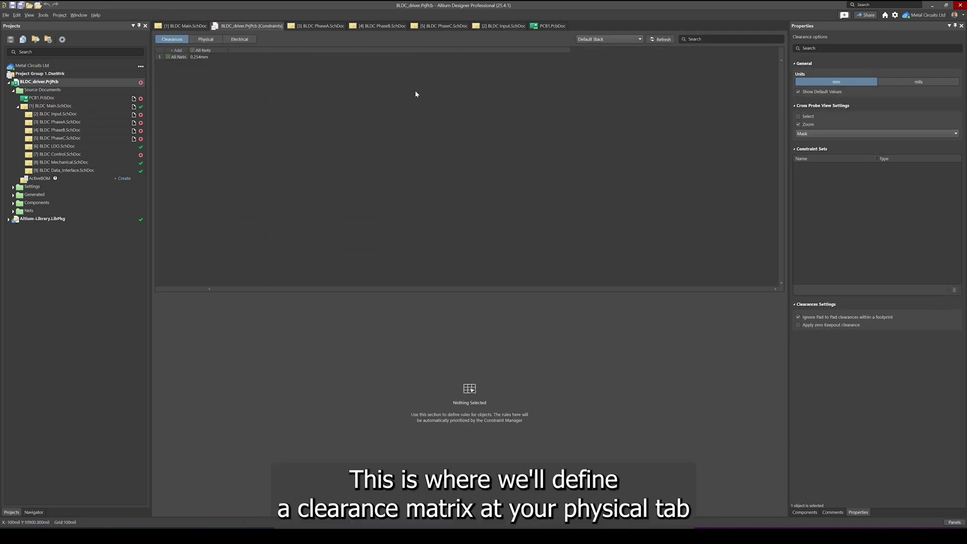
click(207, 39)
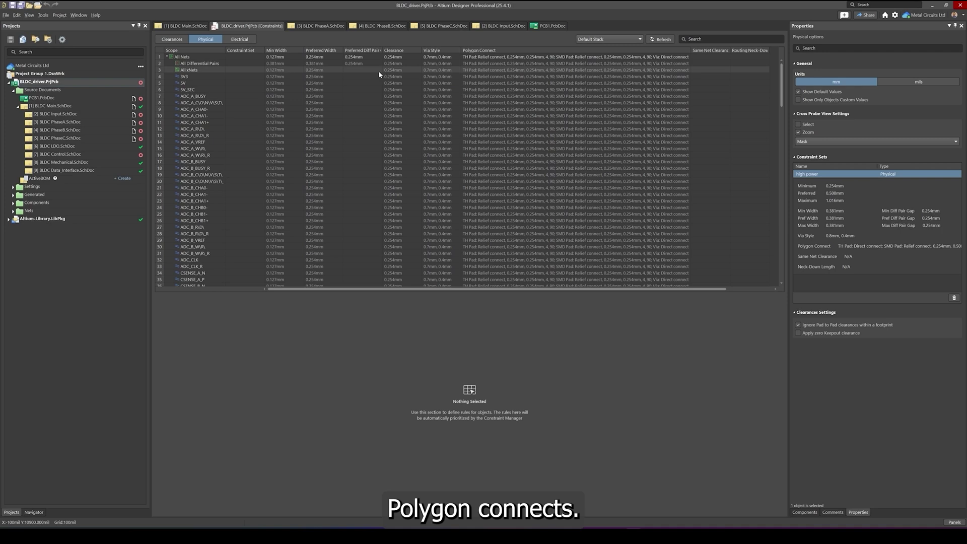
click(246, 43)
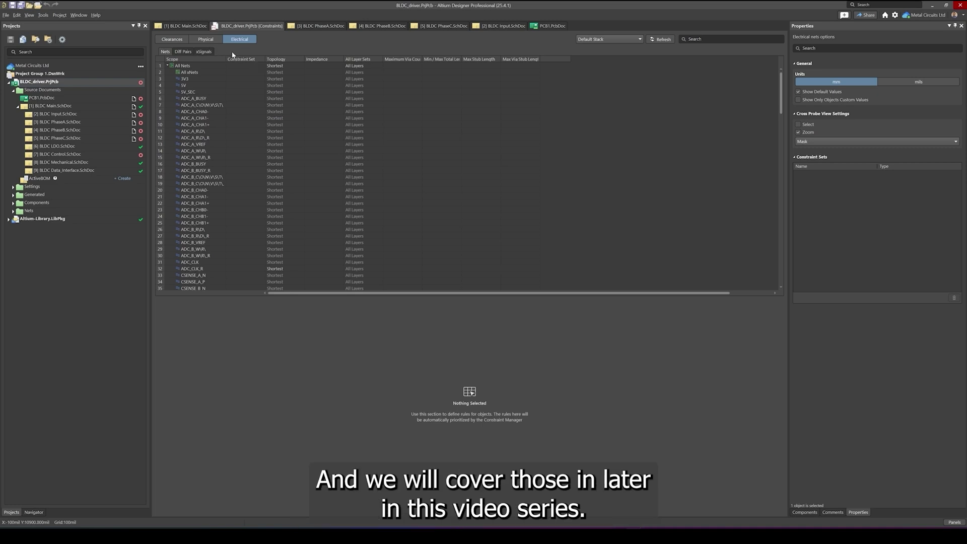
click(174, 39)
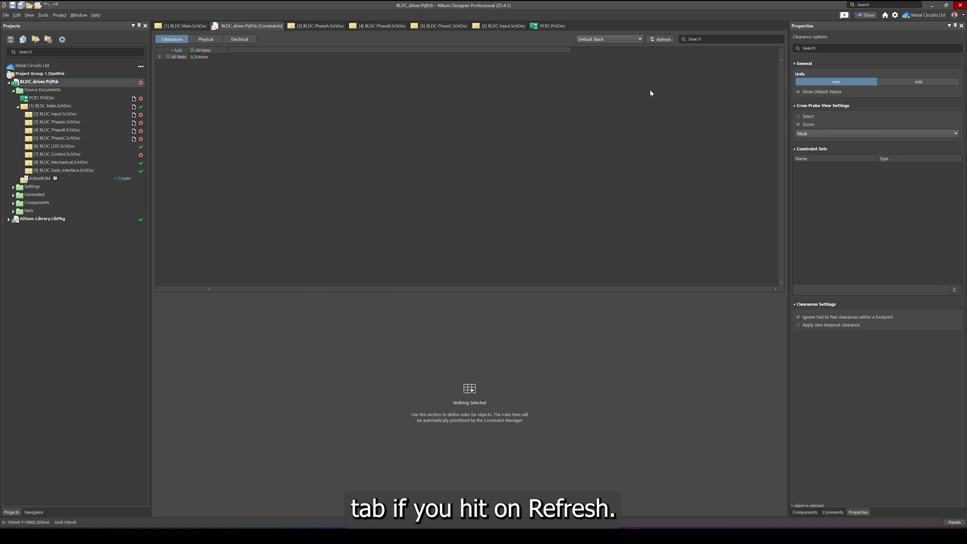
Import all net classes from the schematics and add HV BUS -, HV BUS +, PHASE_A, PHASE_B and PHASE_C to the clearance matrix
click(661, 39)
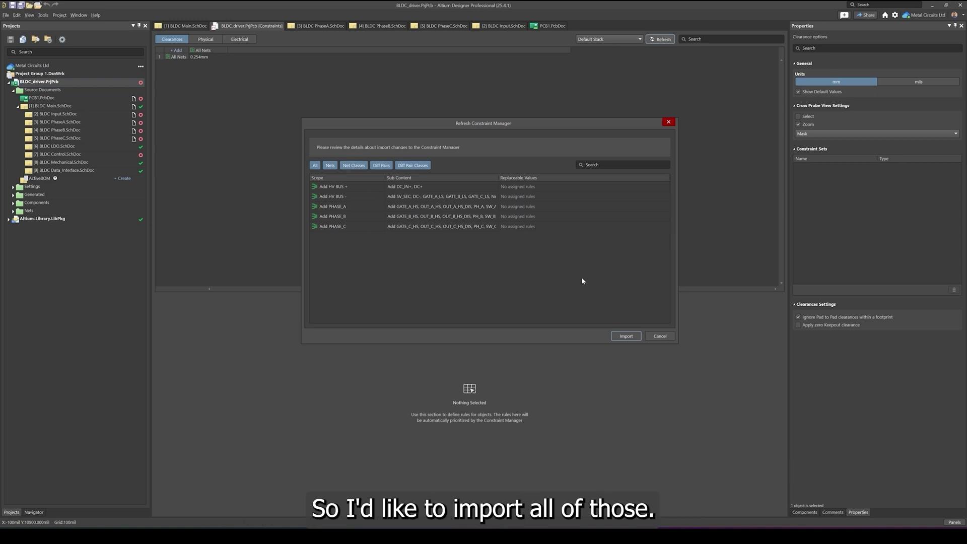
click(615, 335)
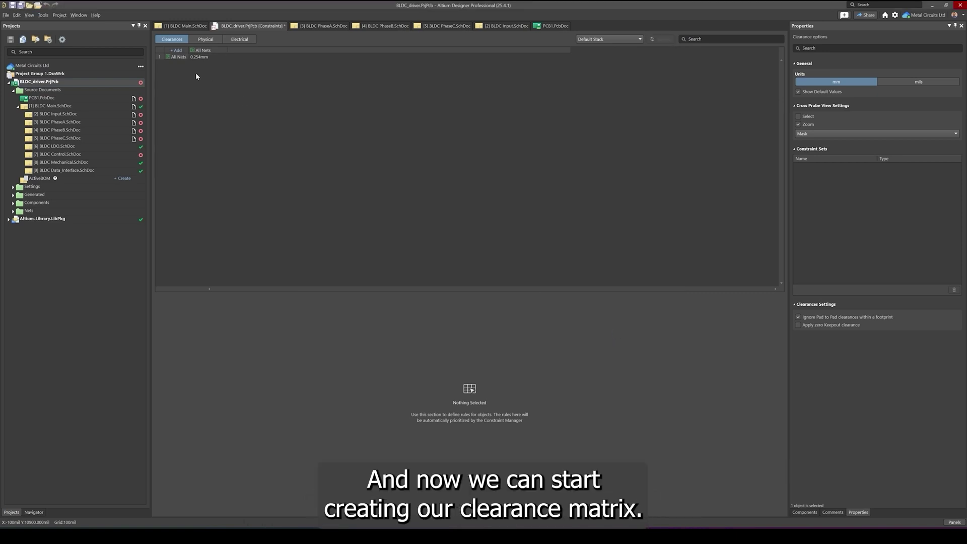
click(177, 51)
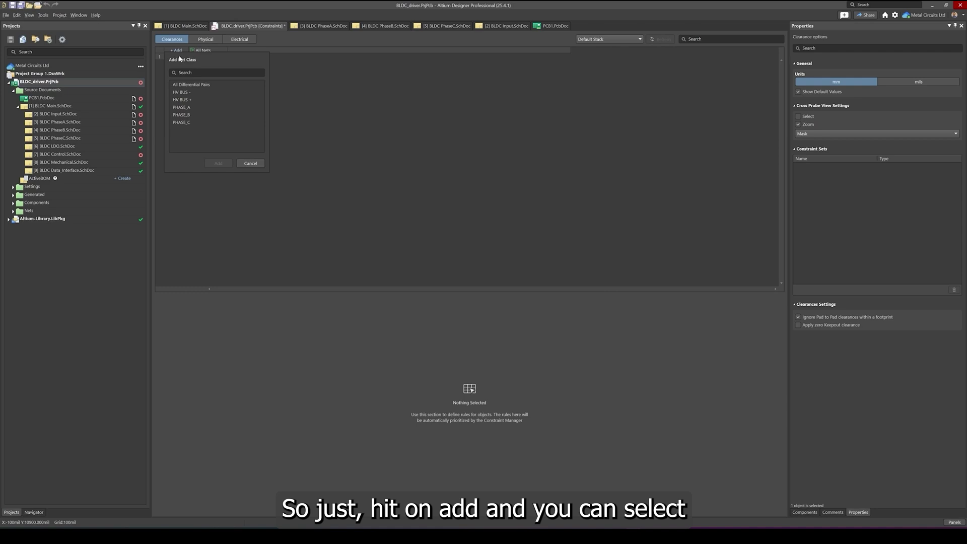
click(187, 93)
shift+click(187, 123)
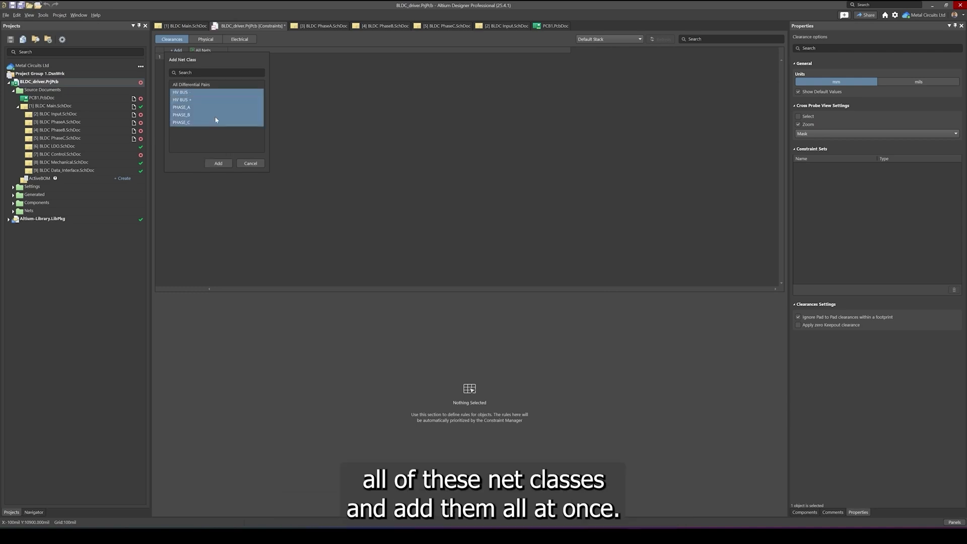
click(221, 163)
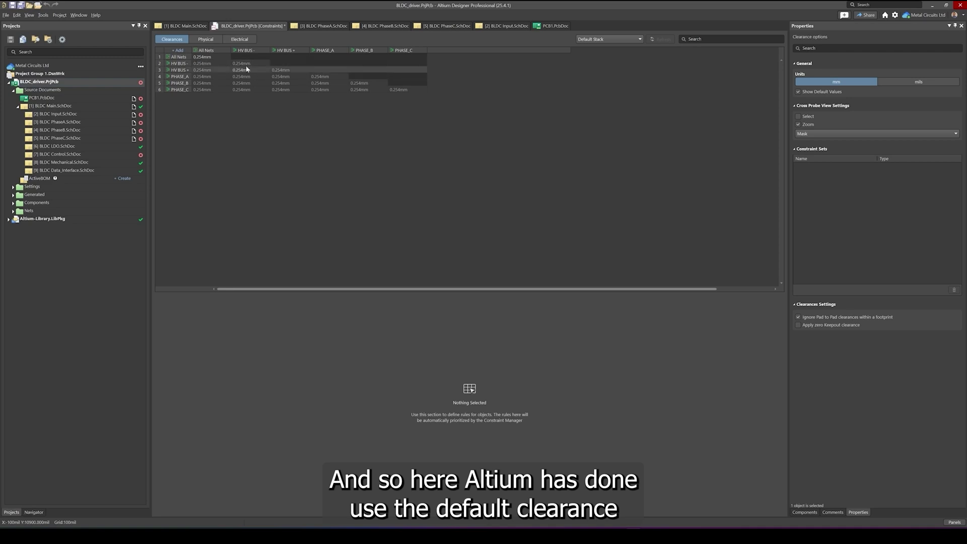
Set the HV BUS - clearance to 1.5 mm against All Nets and to 0.254 mm against itself
click(209, 64)
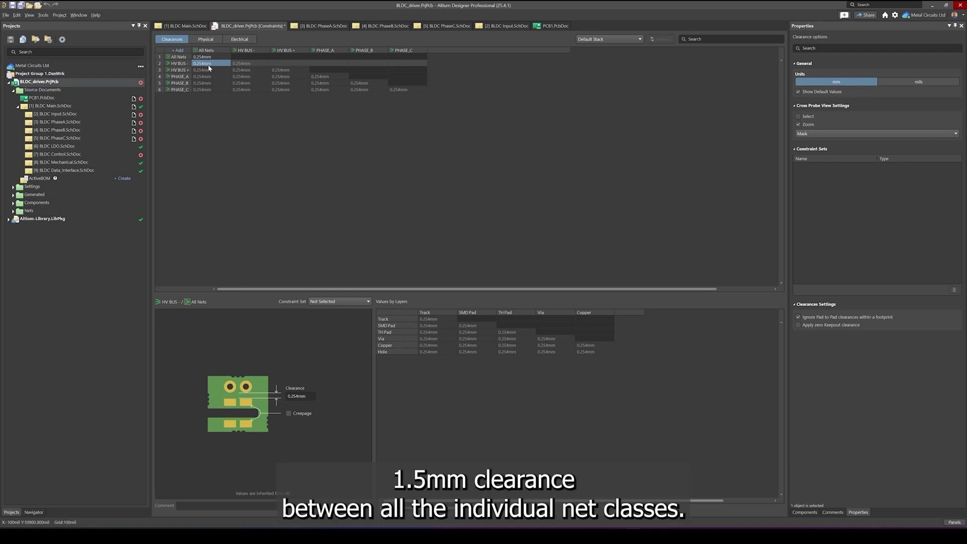
click(233, 113)
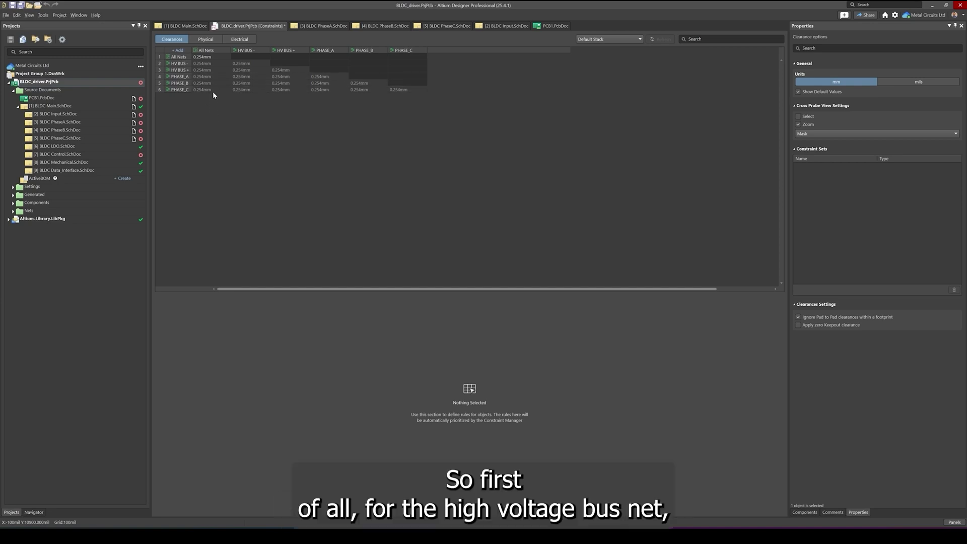
click(179, 63)
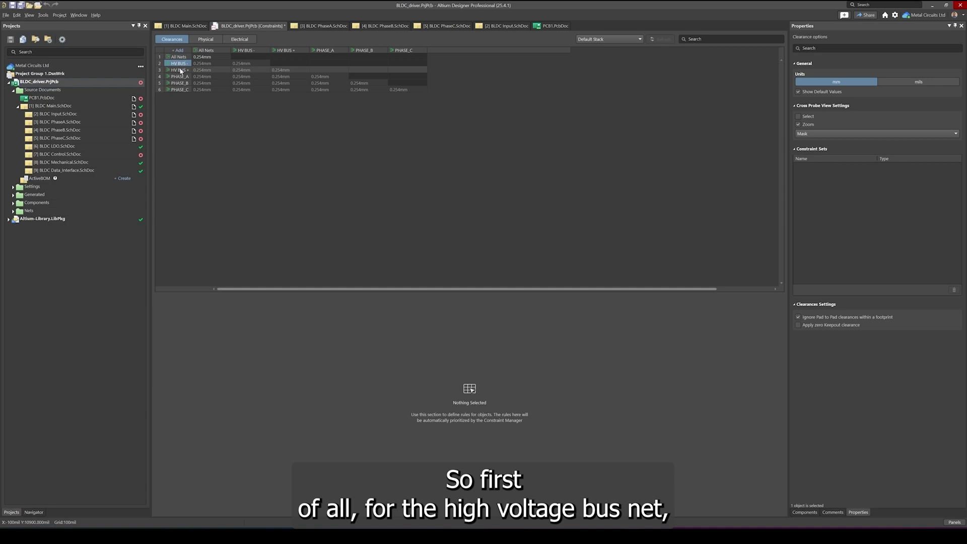
click(211, 64)
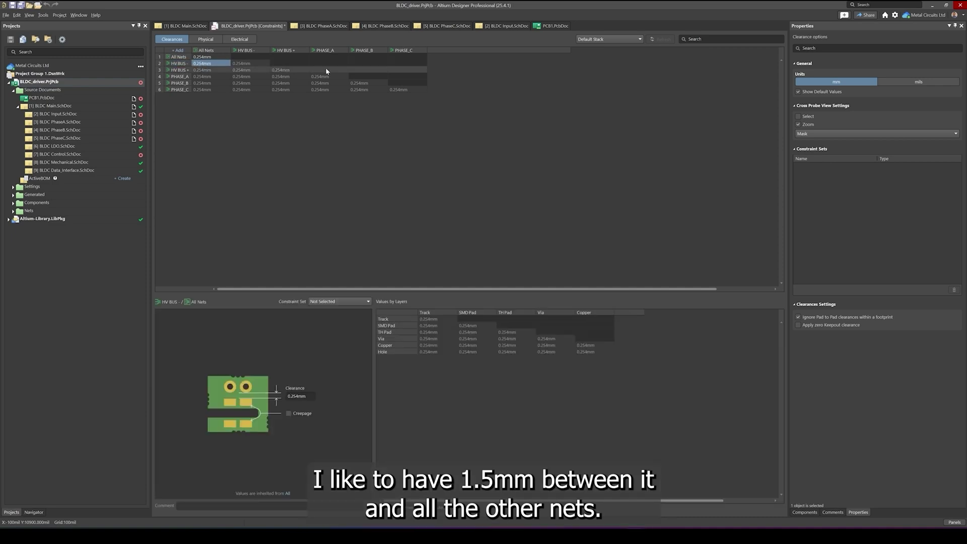
text(1.5mm)
key(Return)
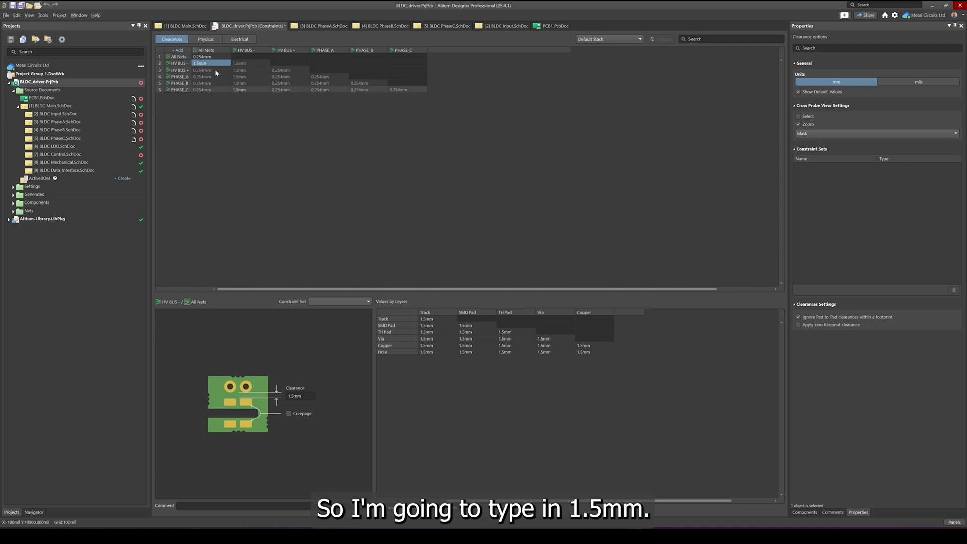
click(241, 63)
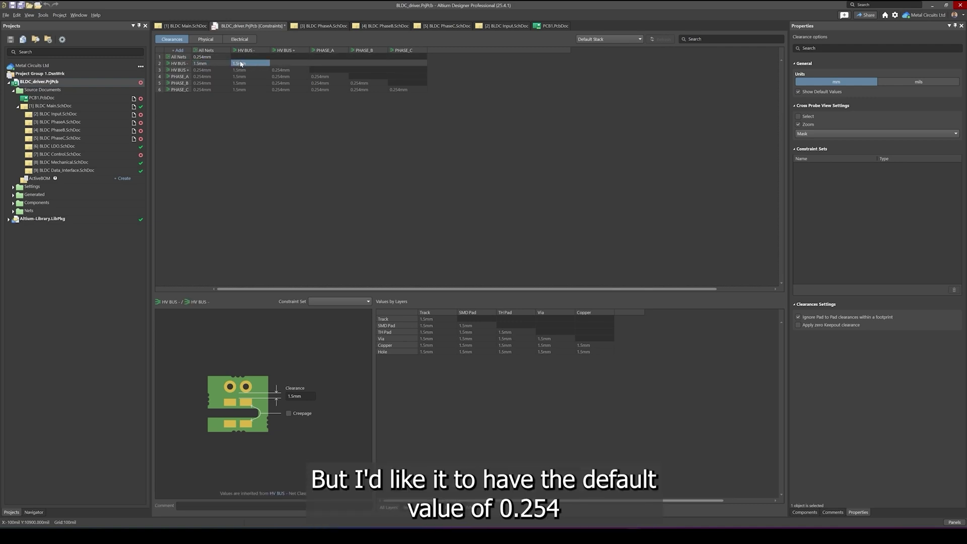
text(0.254)
key(Return)
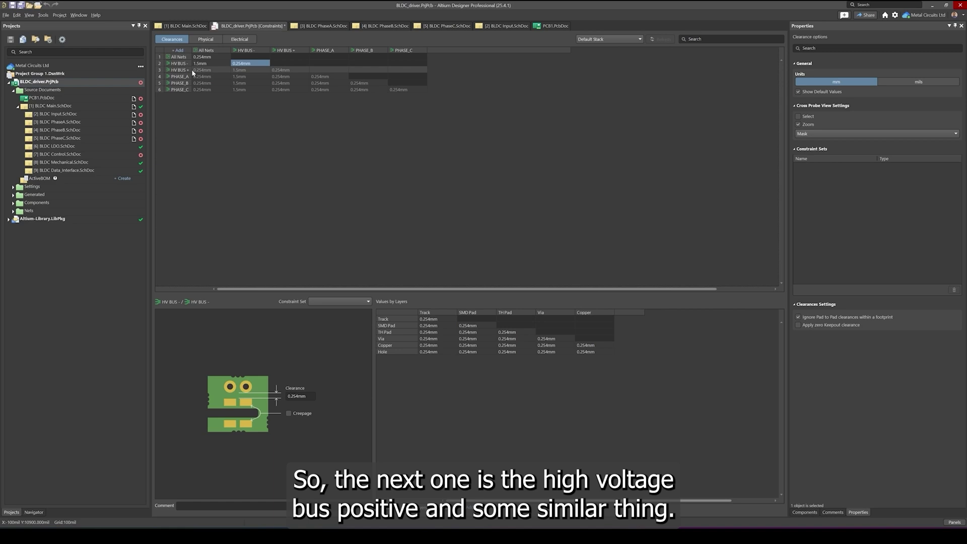
Set the HV BUS + clearance to 1.5 mm against All Nets and to 0.254 mm against itself
click(212, 72)
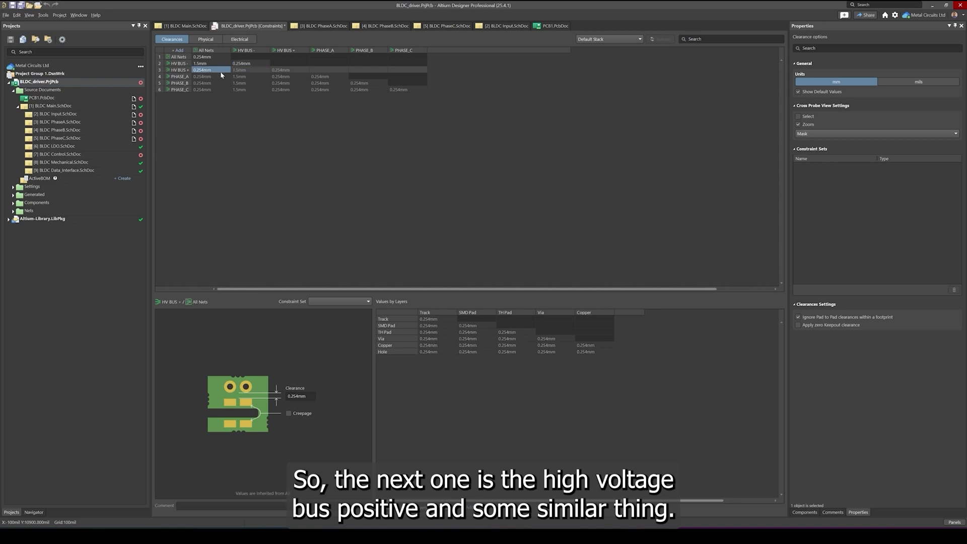
text(1.5)
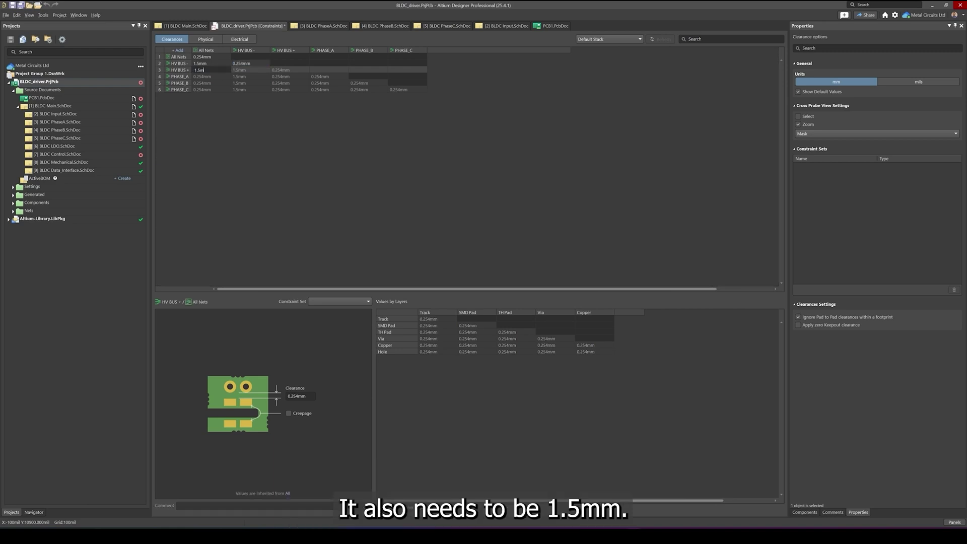
key(Return)
click(283, 72)
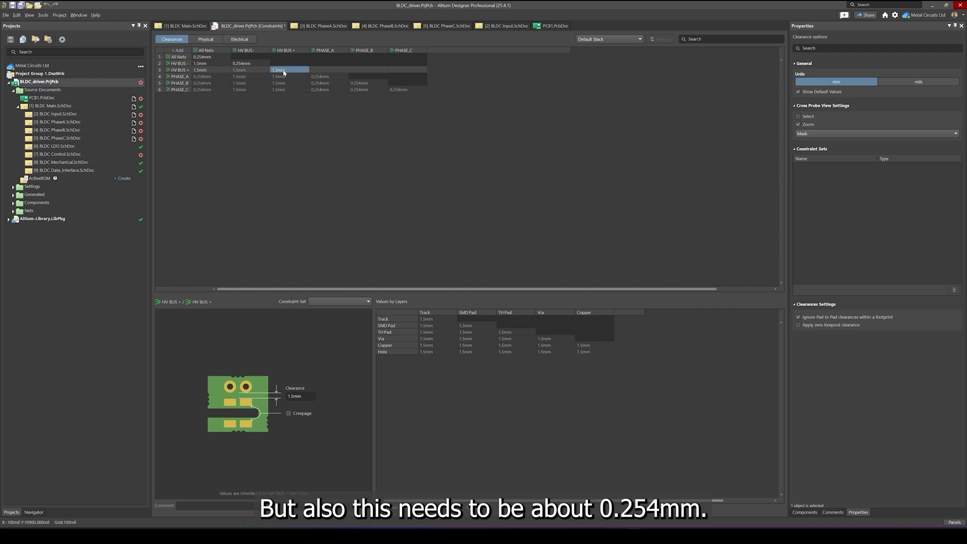
text(0.254)
key(Return)
Set the PHASE_A clearances against All Nets, HV BUS - and HV BUS + to 1.5 mm all at once
click(202, 76)
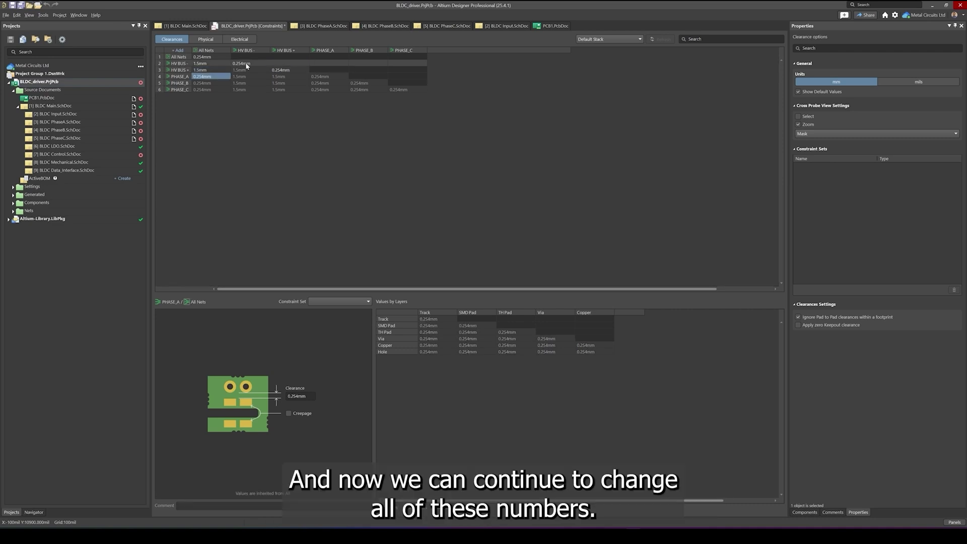
shift+click(251, 76)
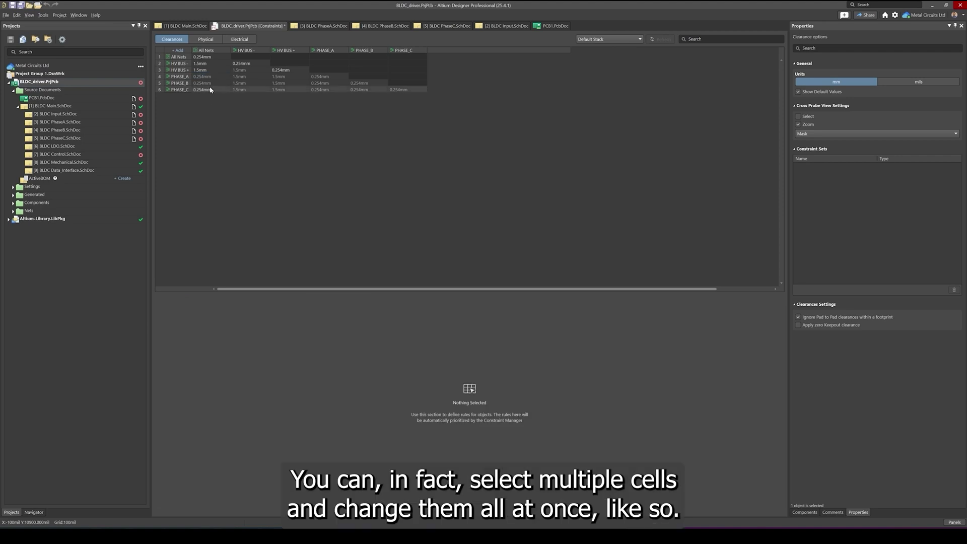
shift+click(283, 79)
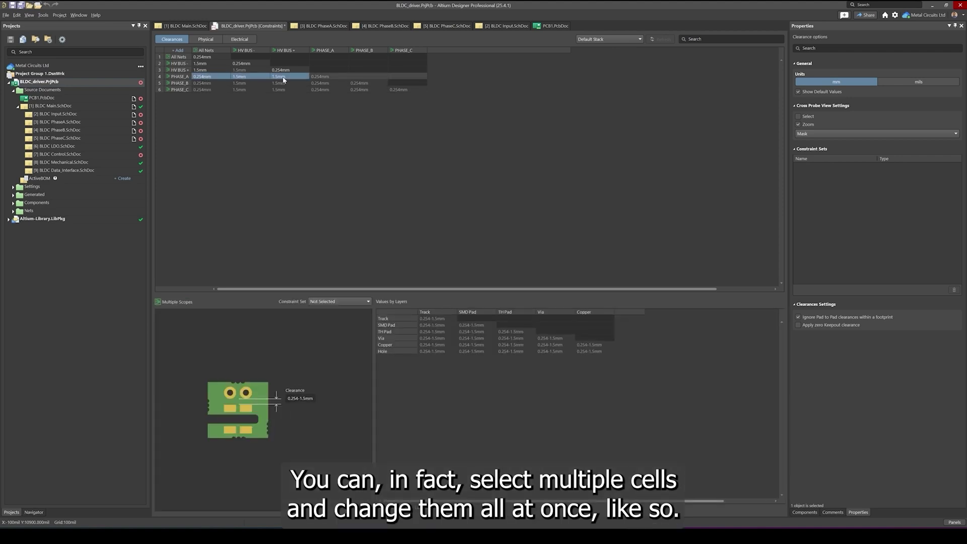
text(1)
key(Return)
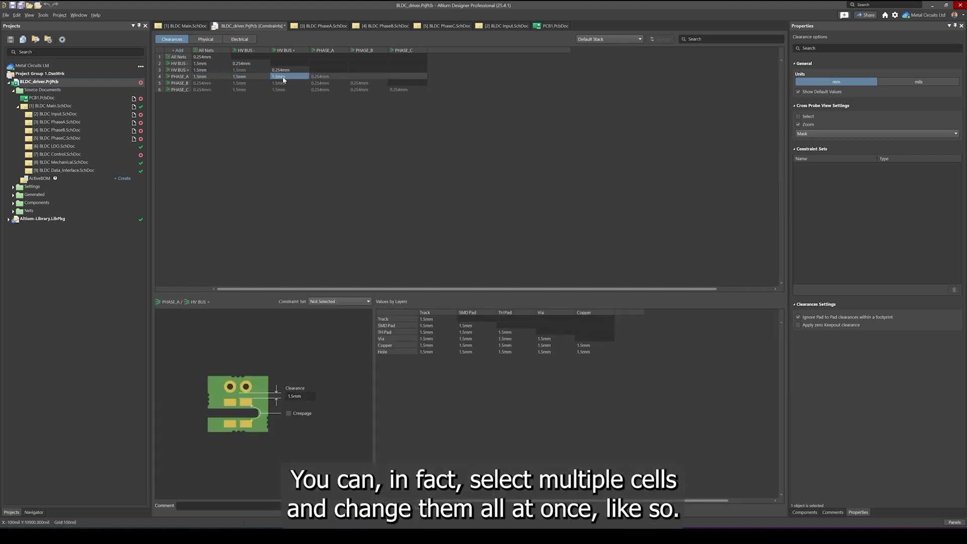
Set the PHASE_B and PHASE_C clearances to 1.5 mm against All Nets, both HV buses and the other phases, and save the constraints
shift+click(323, 82)
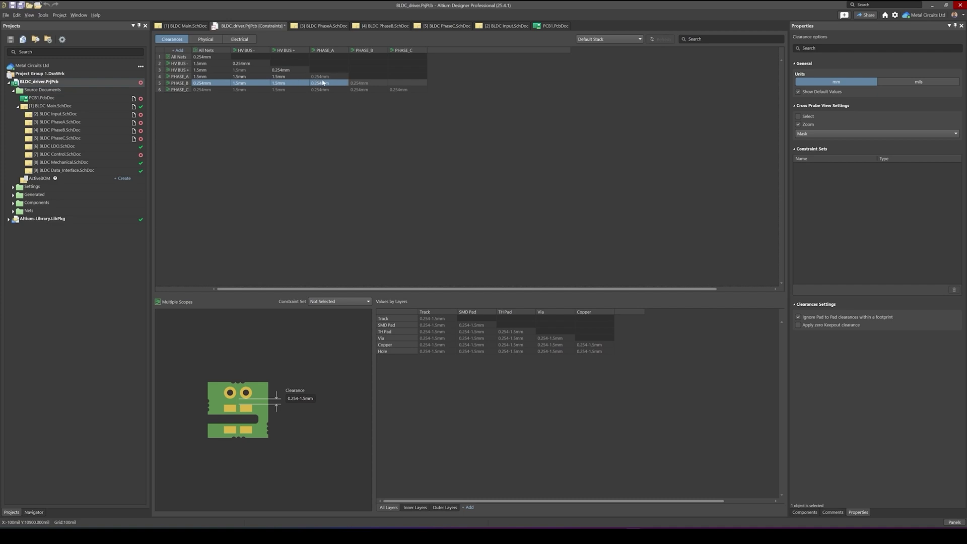
text(1.5mm)
key(Return)
shift+click(375, 90)
text(1.5)
key(Return)
click(361, 134)
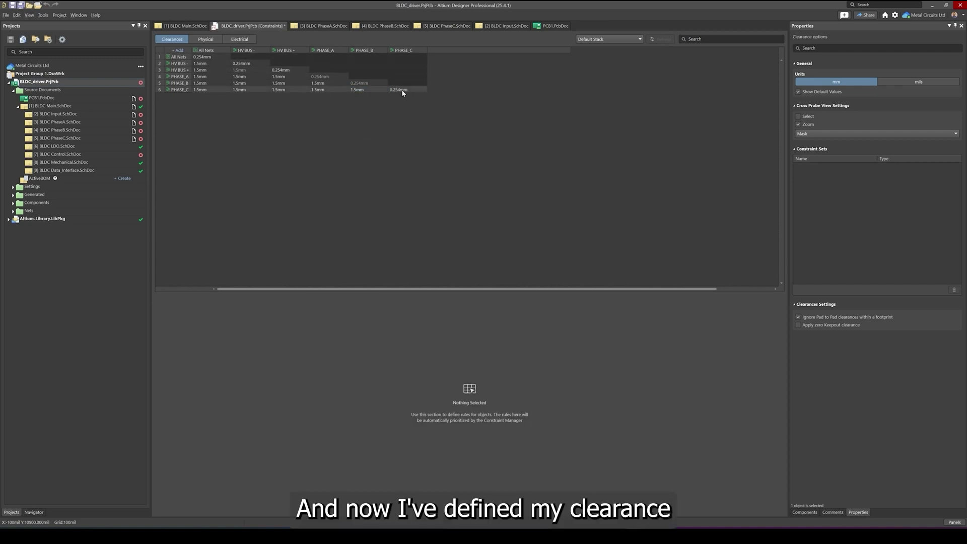
key(ctrl+s)
Add the comment "Clearance between HV BUS - and all other nets - pollution degree" to the clearance between HV BUS - and All Nets
click(361, 89)
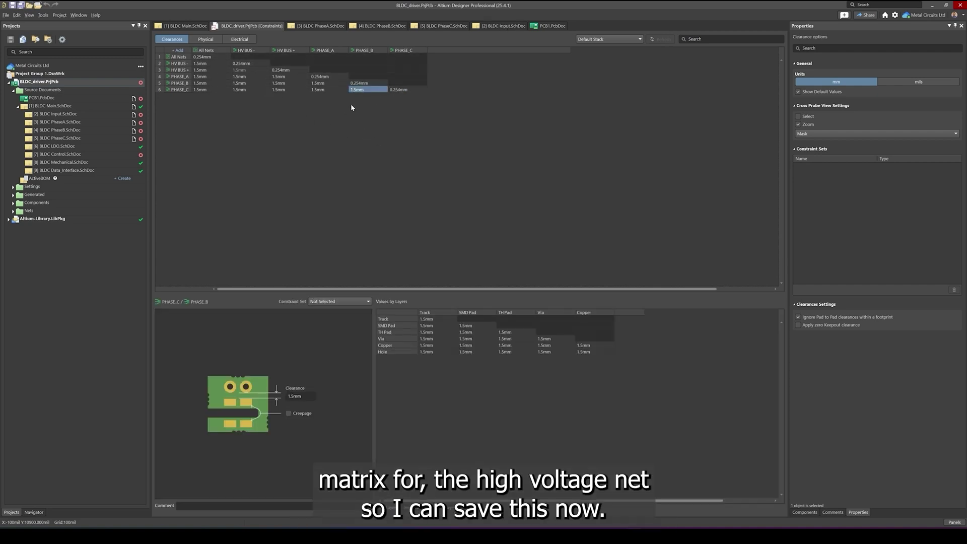
click(323, 125)
click(202, 64)
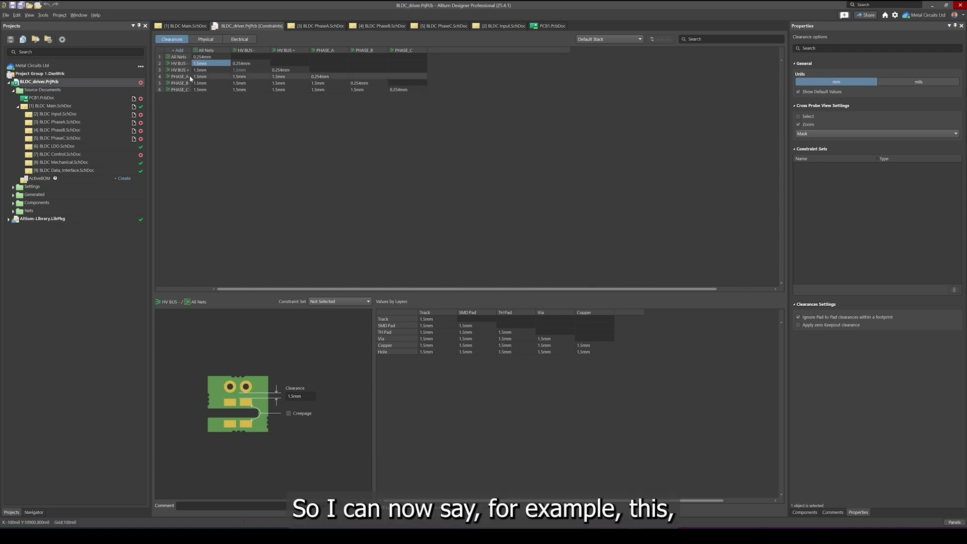
click(174, 63)
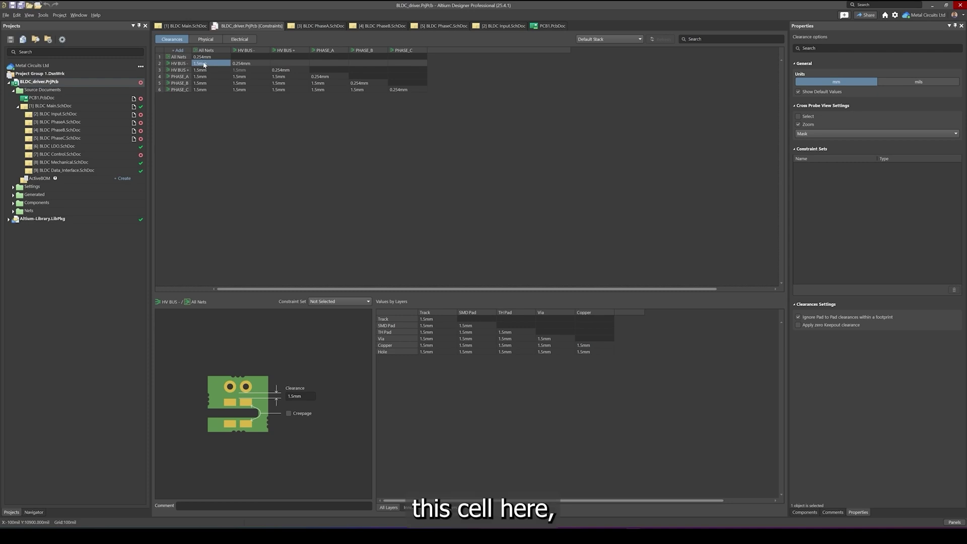
click(193, 504)
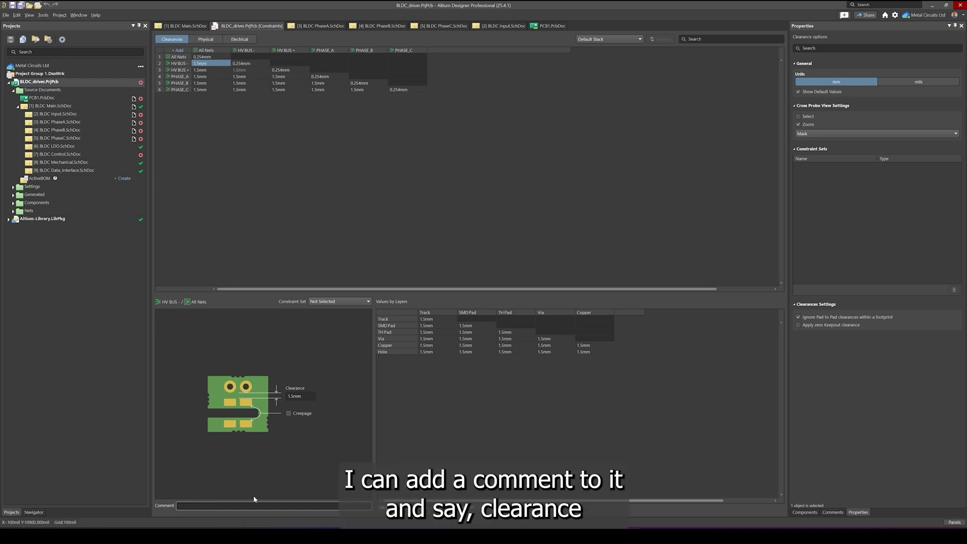
text(Clearance between HV BUS - and a)
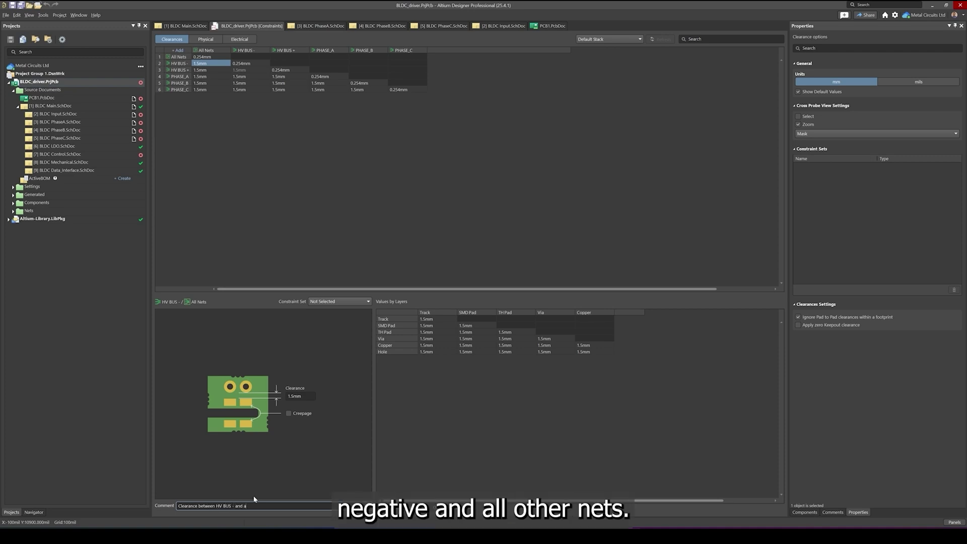
text(ets)
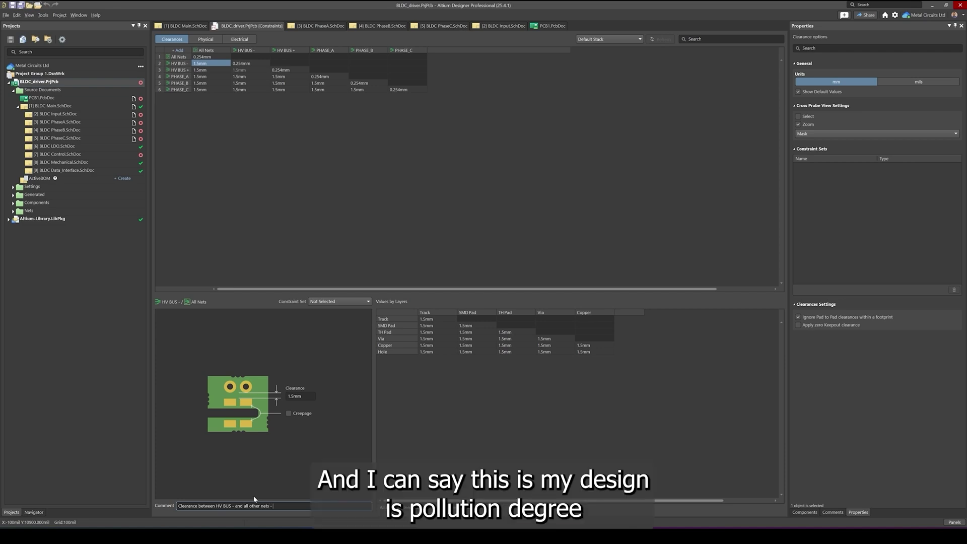
text( - pollution degree)
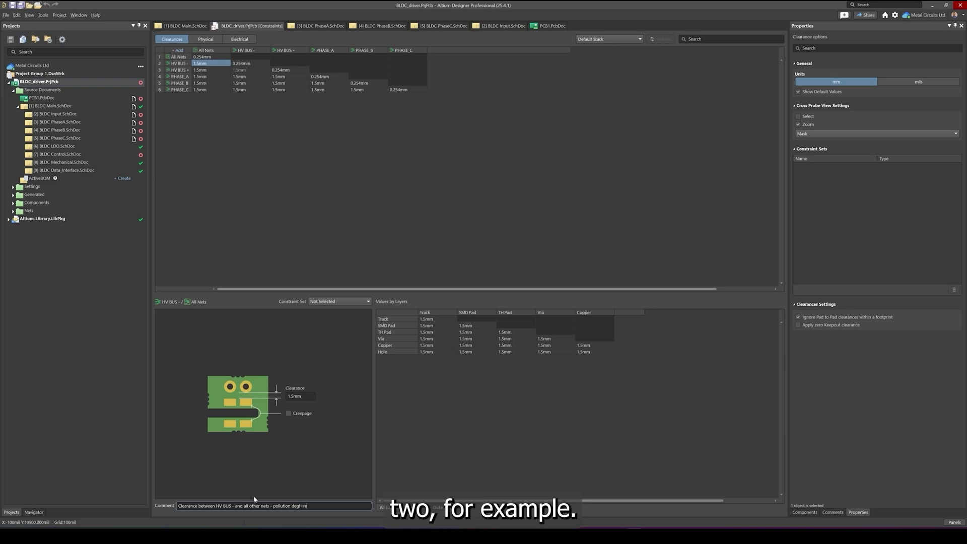
key(Return)
click(669, 224)
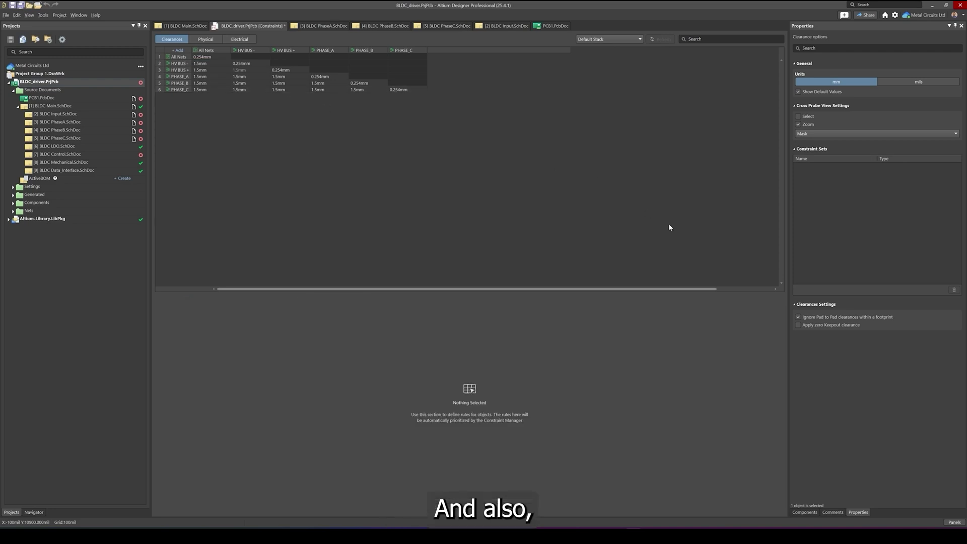
click(204, 56)
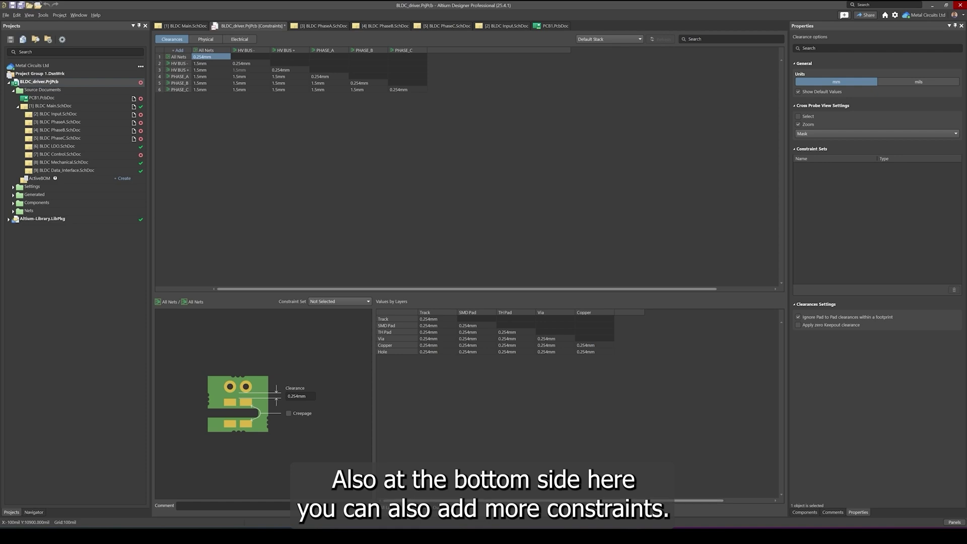
click(419, 508)
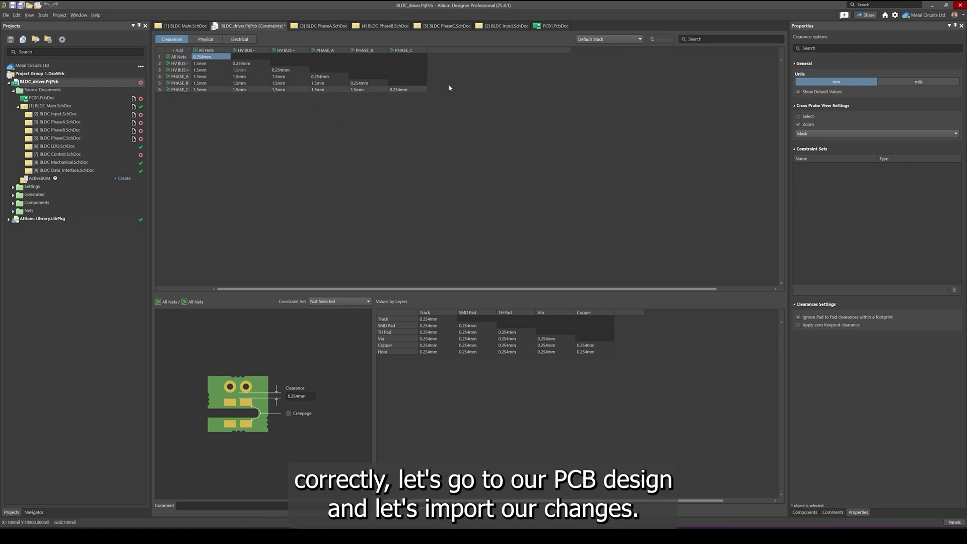
Import the project changes into PCB1.PcbDoc and execute the engineering change order with the new net classes and clearance matrix
click(558, 27)
ctrl+scroll(428, 189, down, 3)
right_drag(383, 193, 444, 187)
click(74, 14)
click(120, 32)
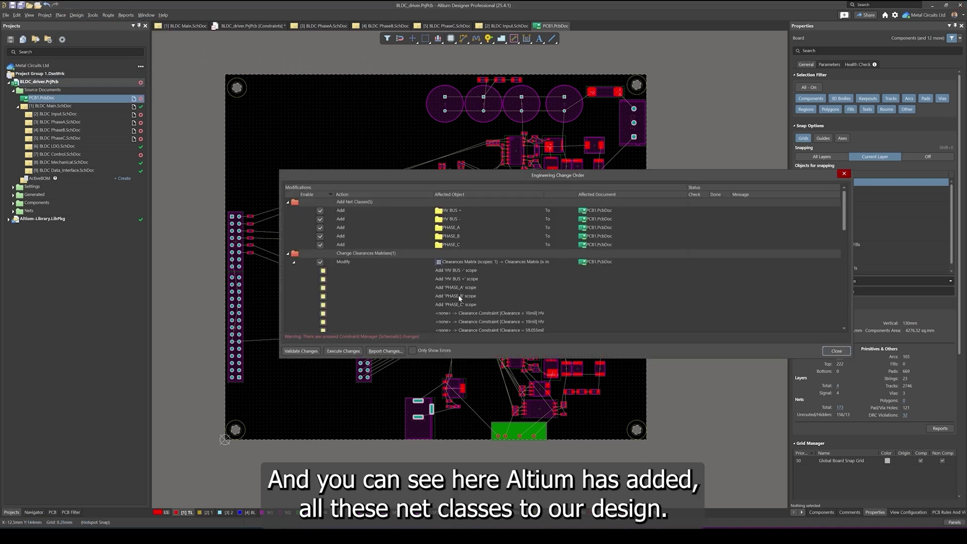
click(343, 351)
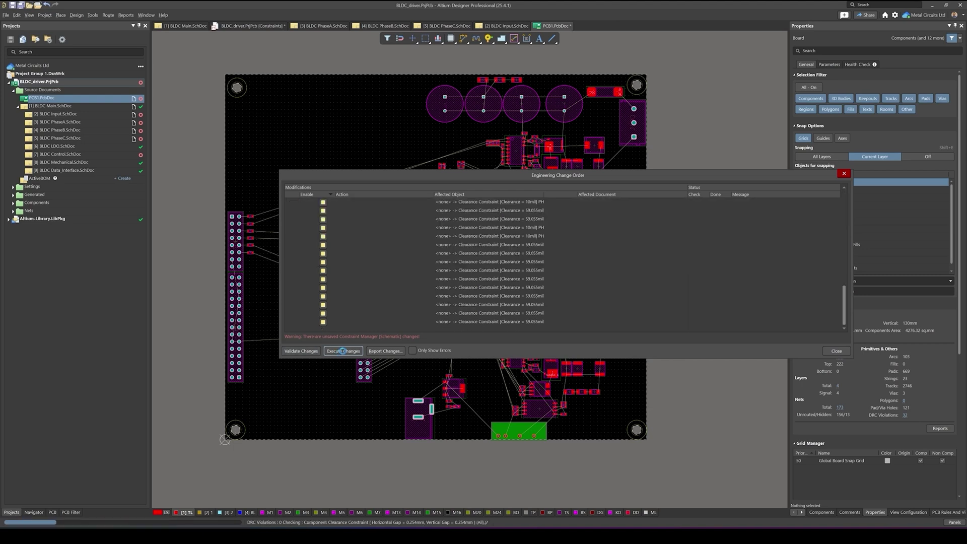
click(840, 353)
Start a trial route on the DC+ net from the rightmost large capacitor's pad to check its clearance boundaries
ctrl+scroll(473, 153, up, 5)
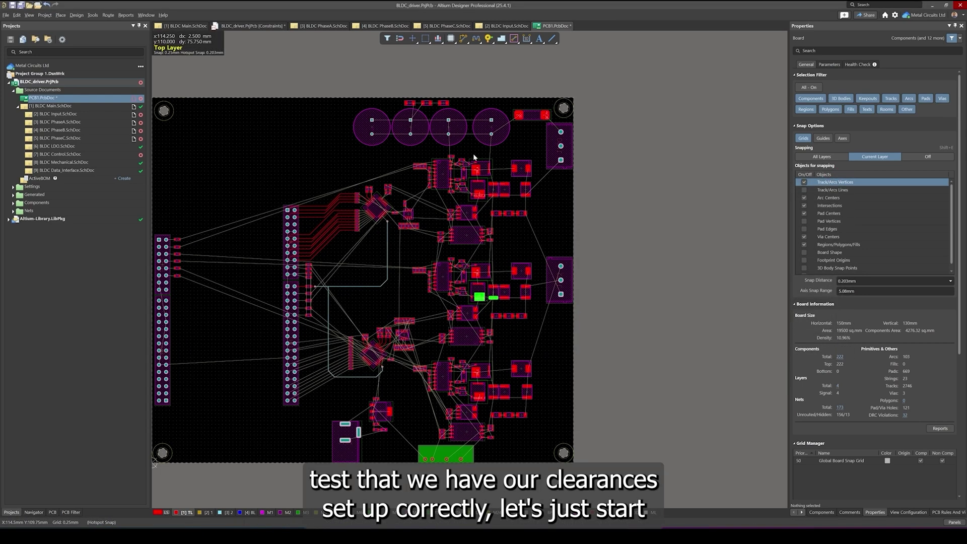
ctrl+scroll(480, 149, up, 5)
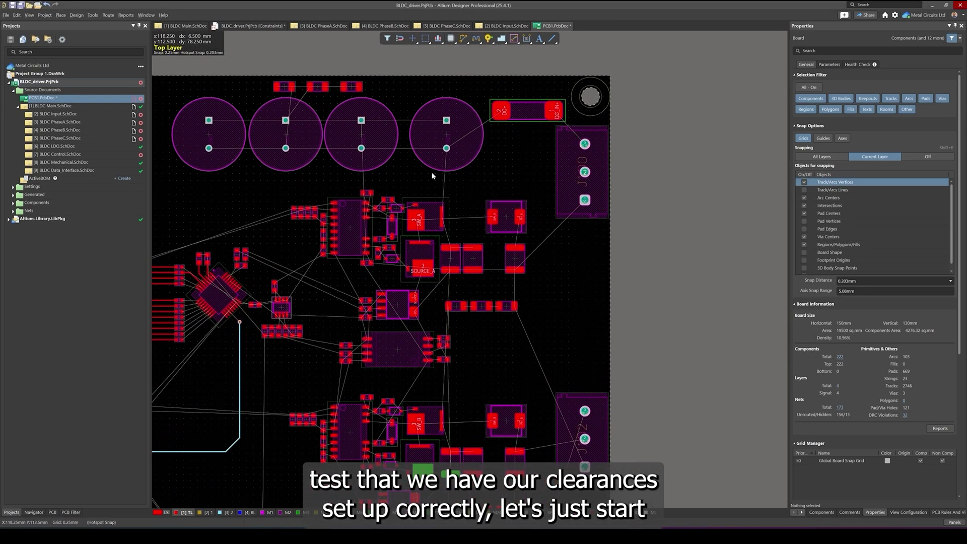
ctrl+scroll(416, 201, up, 2)
right_drag(432, 204, 443, 196)
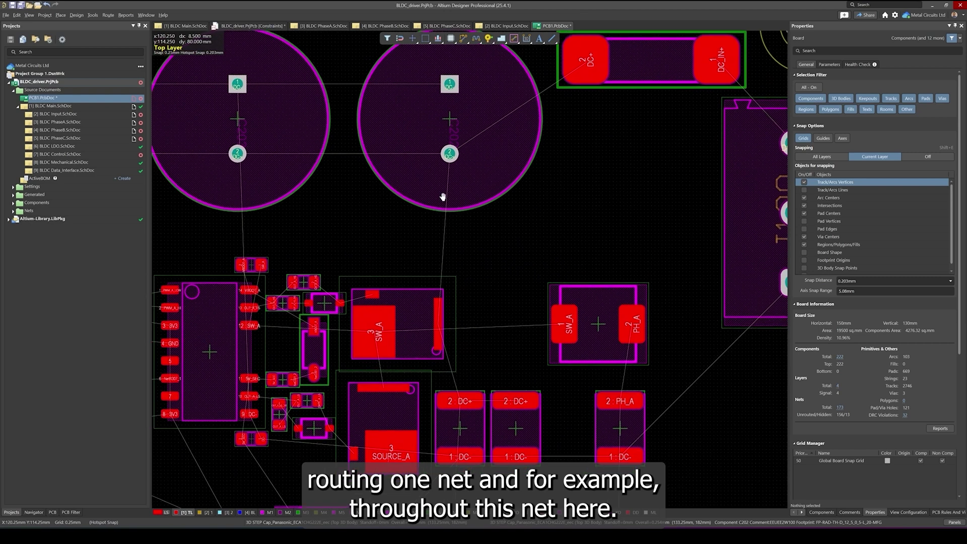
ctrl+scroll(447, 194, down, 2)
key(ctrl+w)
click(447, 161)
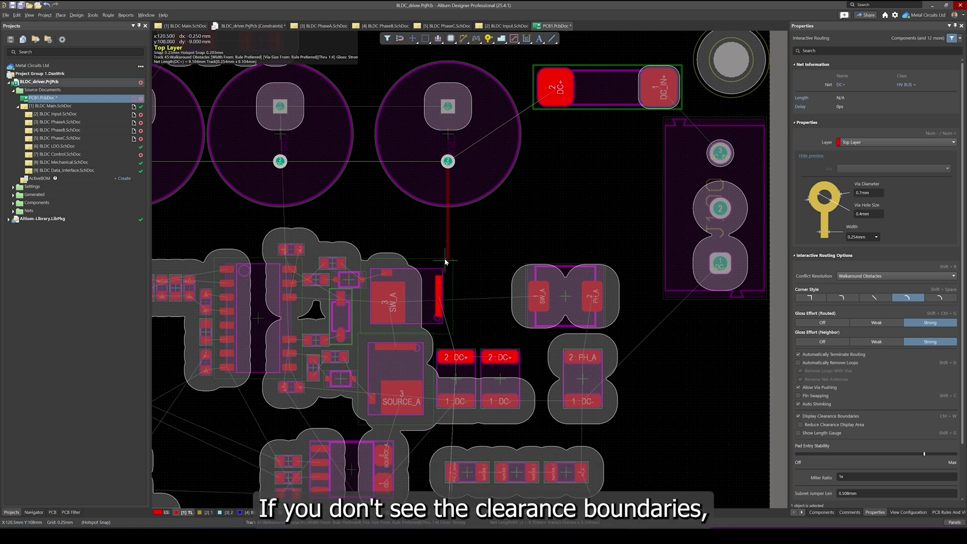
Turn off Reduce Clearance Display Area for the trial DC+ route and cancel the route
scroll(846, 255, down, 3)
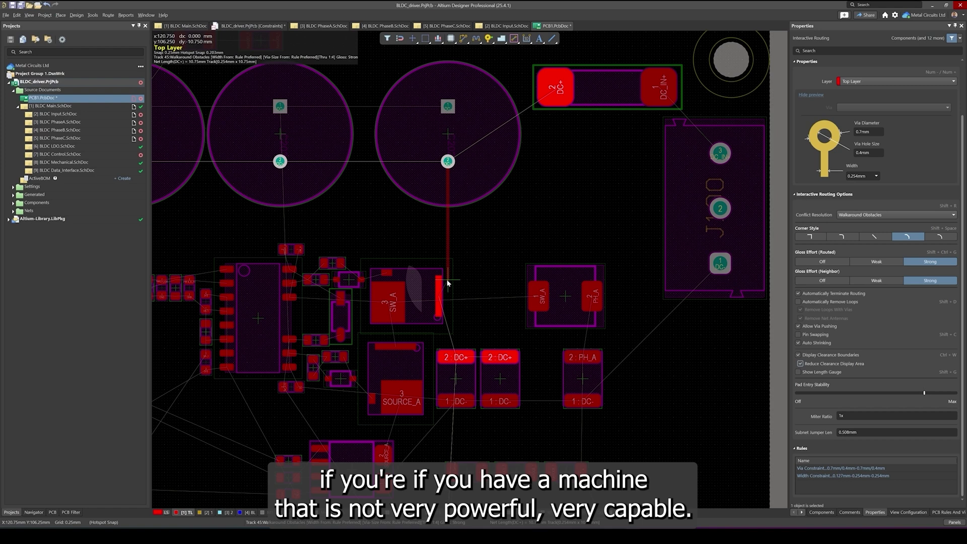
key(Tab)
click(801, 363)
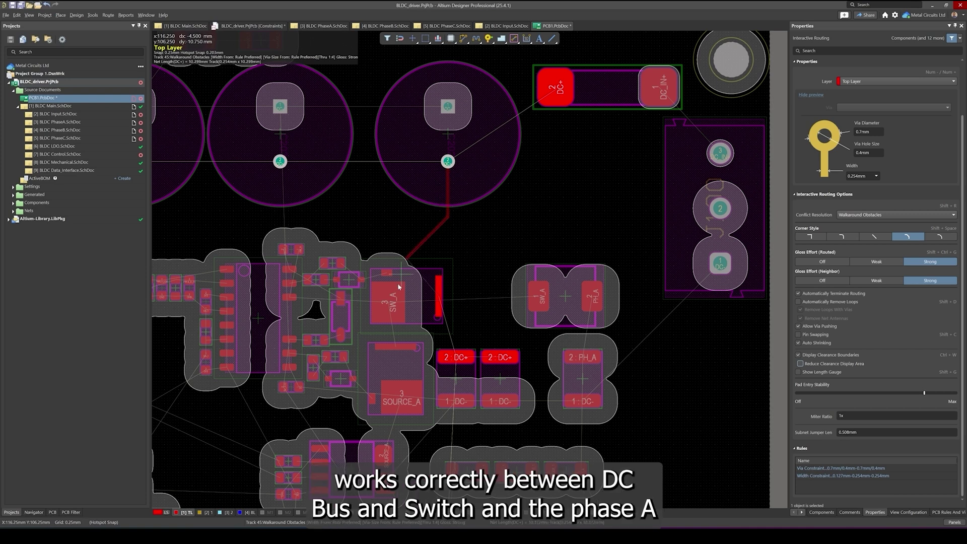
right_click(441, 269)
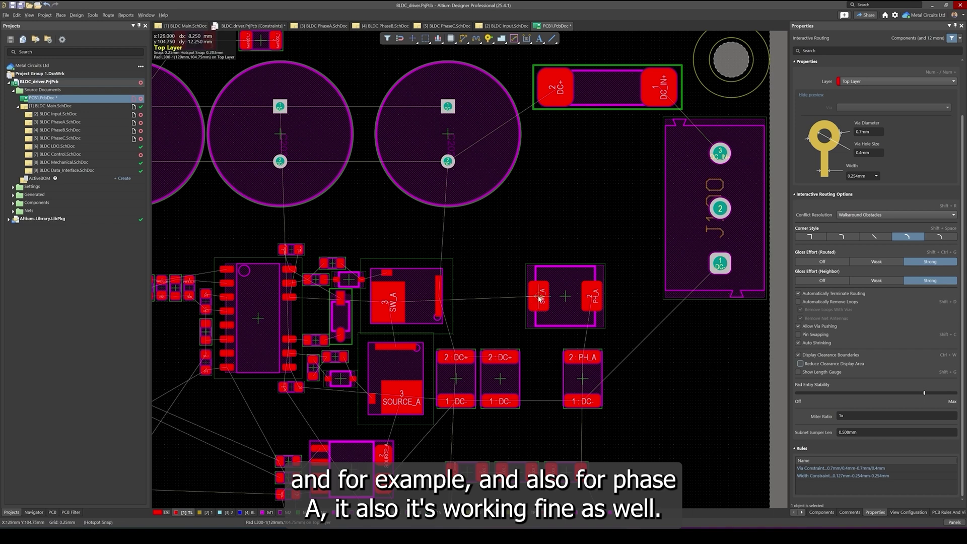
Check the phase A clearance boundaries with a trial route from the SW_A pad beside PH_A and cancel it
click(539, 297)
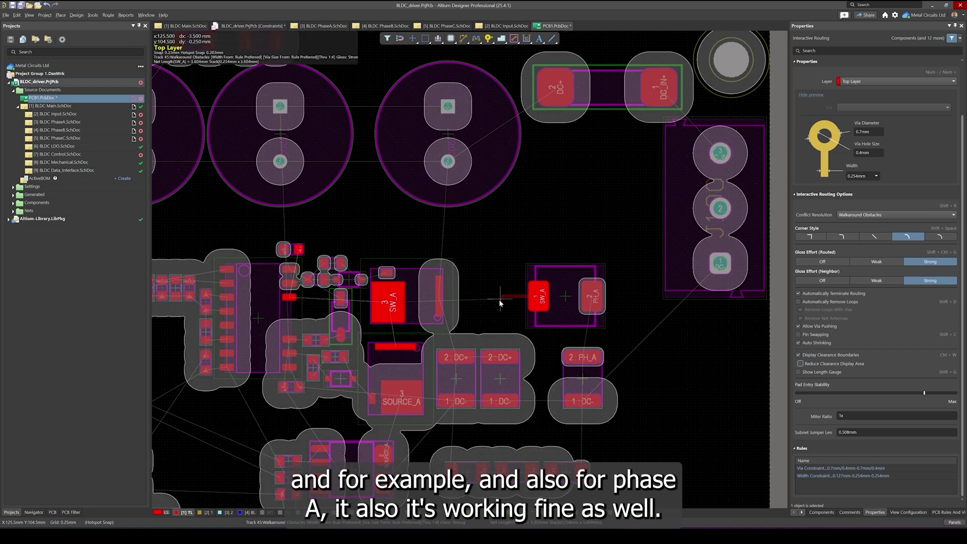
key(Escape)
key(Escape)
ctrl+scroll(494, 299, down, 3)
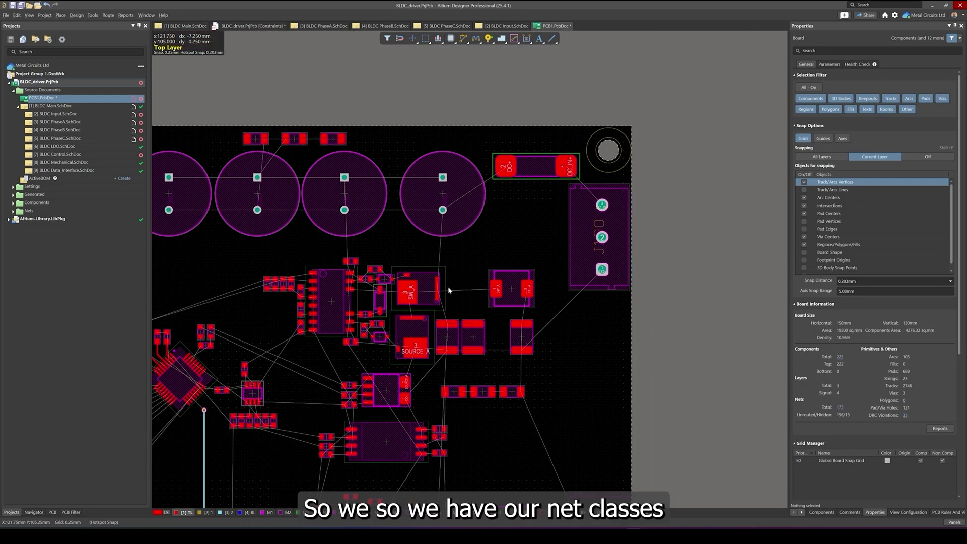
ctrl+scroll(448, 286, down, 2)
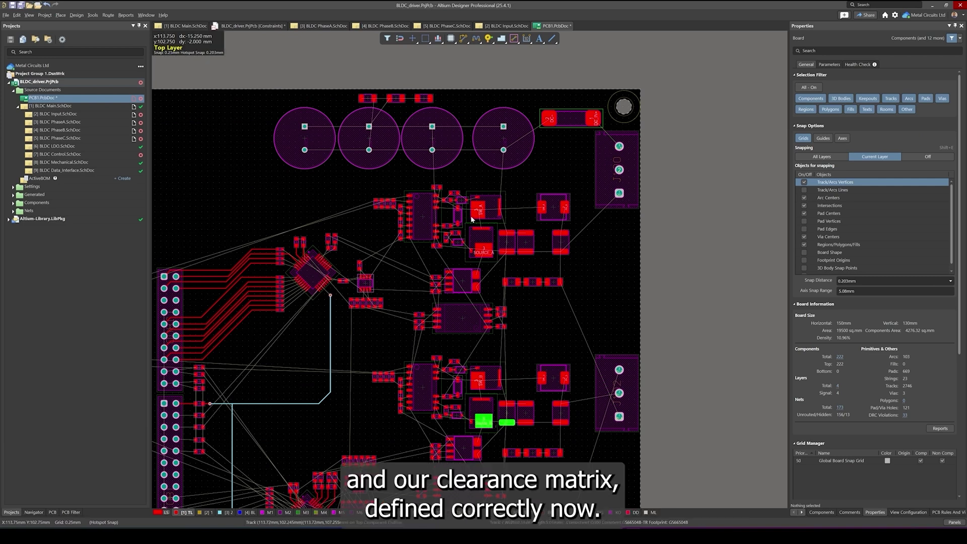
Save the PCB document
key(ctrl+s)
ctrl+scroll(472, 219, down, 4)
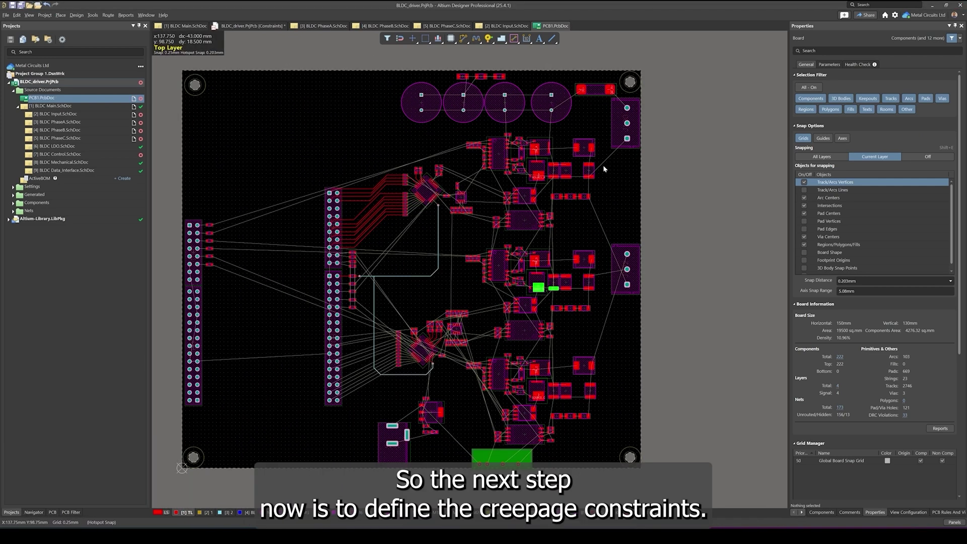
mouse_move(598, 176)
right_down()
mouse_move(606, 167)
mouse_move(592, 185)
mouse_move(599, 182)
right_up()
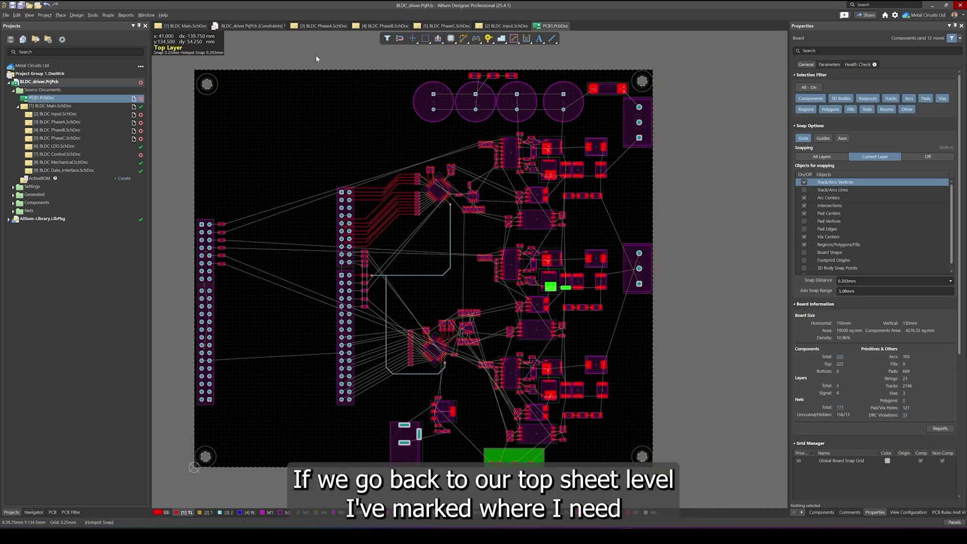
Examine the basic isolation boundary and the functional isolation lines between the phases on the BLDC Main schematic
click(184, 25)
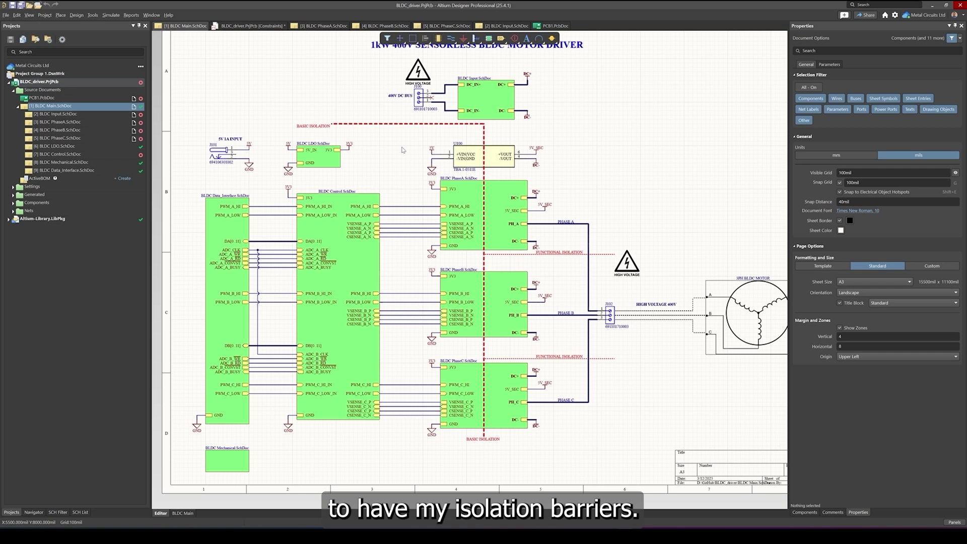
click(358, 121)
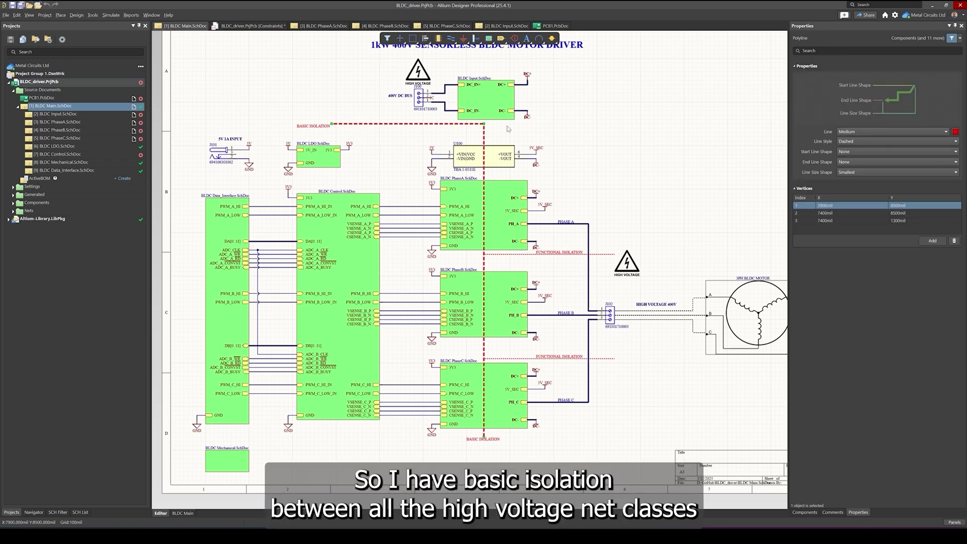
right_drag(607, 177, 585, 177)
click(584, 177)
ctrl+scroll(524, 236, up, 2)
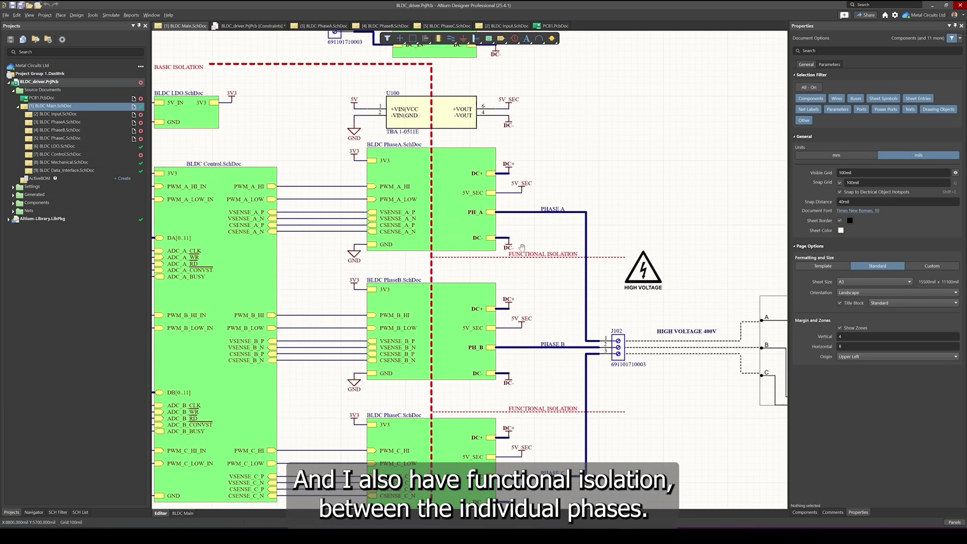
click(552, 256)
ctrl+scroll(535, 203, down, 1)
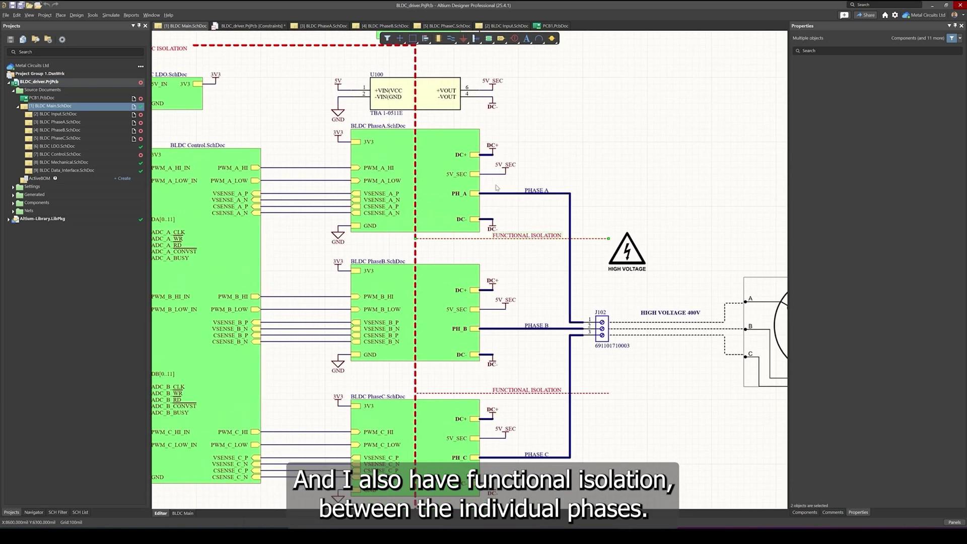
ctrl+scroll(507, 194, down, 1)
scroll(543, 196, left, 1)
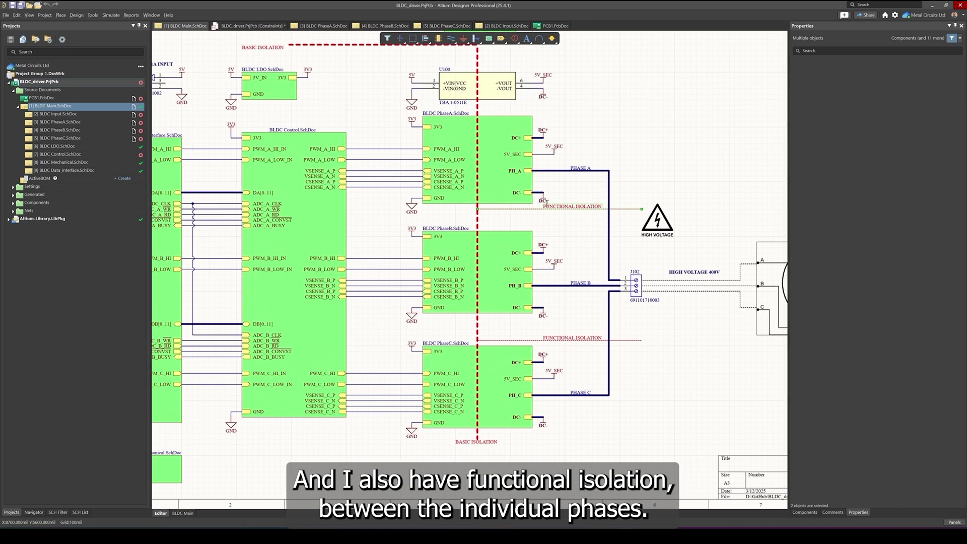
right_drag(501, 223, 540, 260)
ctrl+scroll(544, 251, down, 1)
right_drag(453, 227, 458, 214)
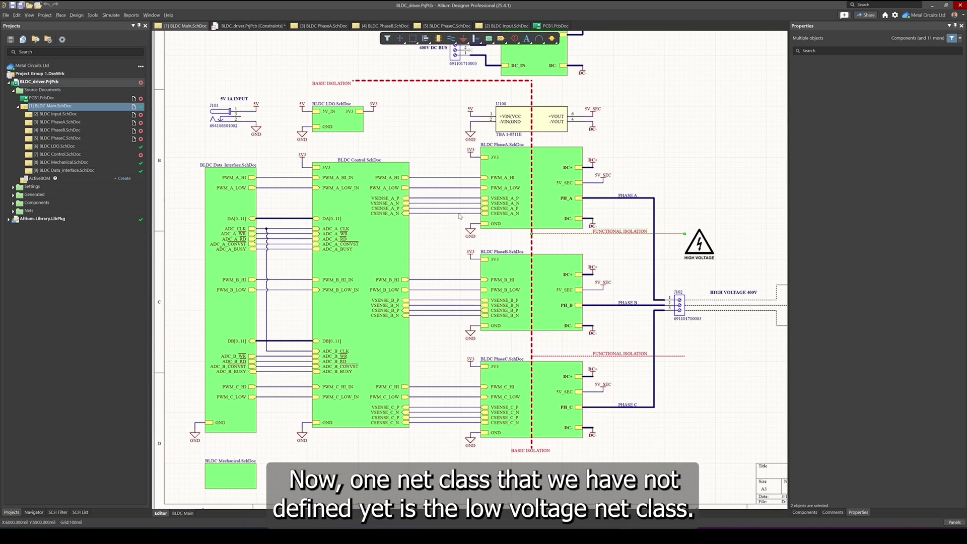
Examine the low-voltage nets in the BLDC Data_Interface and BLDC Control blocks
click(439, 155)
right_drag(407, 234, 418, 221)
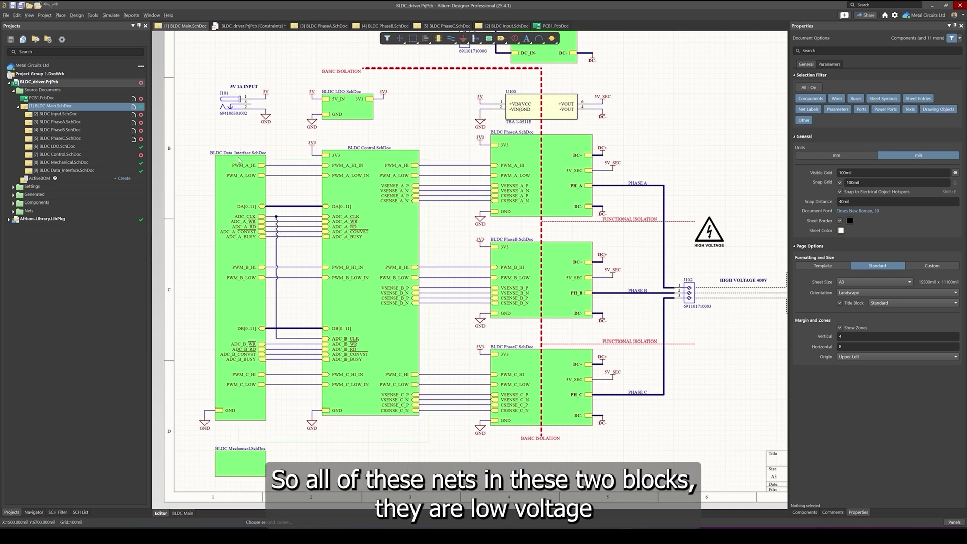
drag(224, 155, 213, 153)
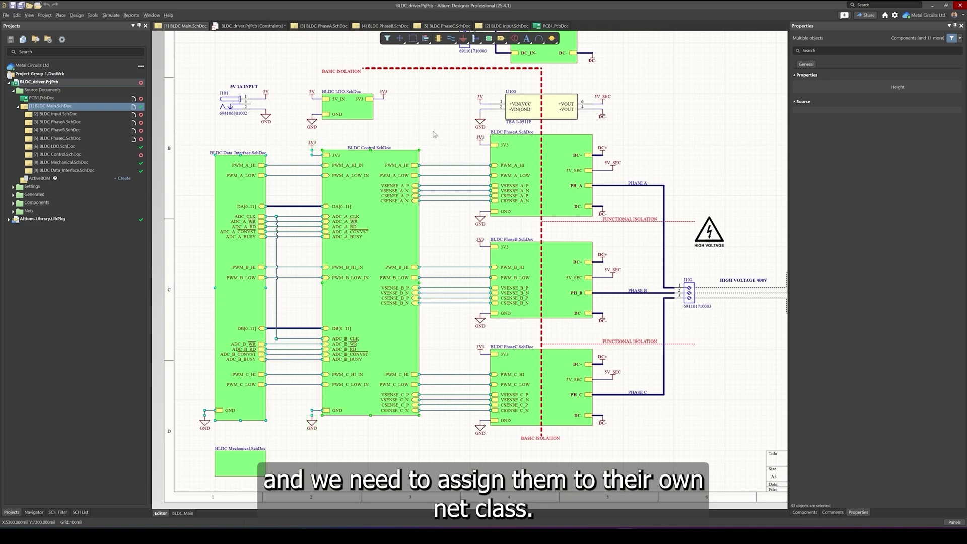
click(434, 134)
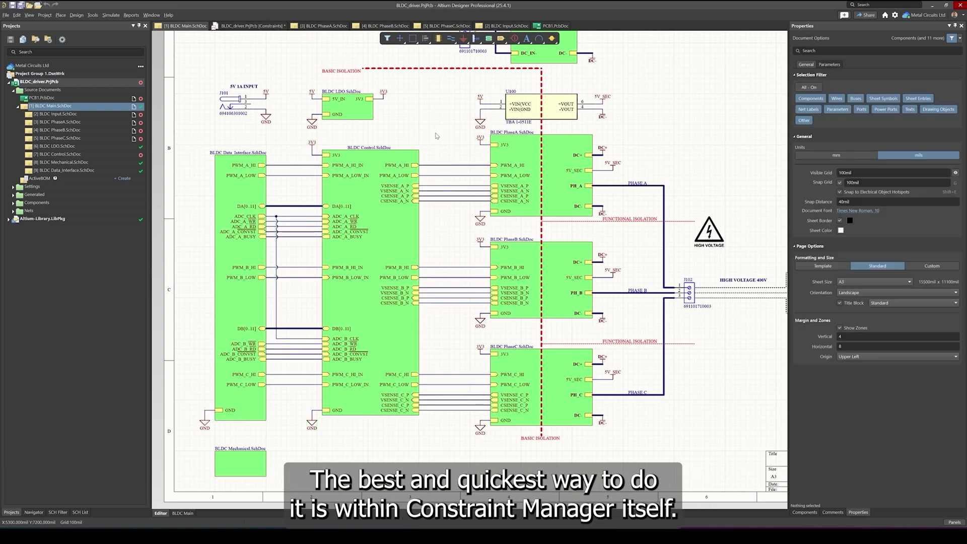
Examine the HV BUS and phase net classes and their clearance values in the physical constraints
ctrl+scroll(436, 136, down, 3)
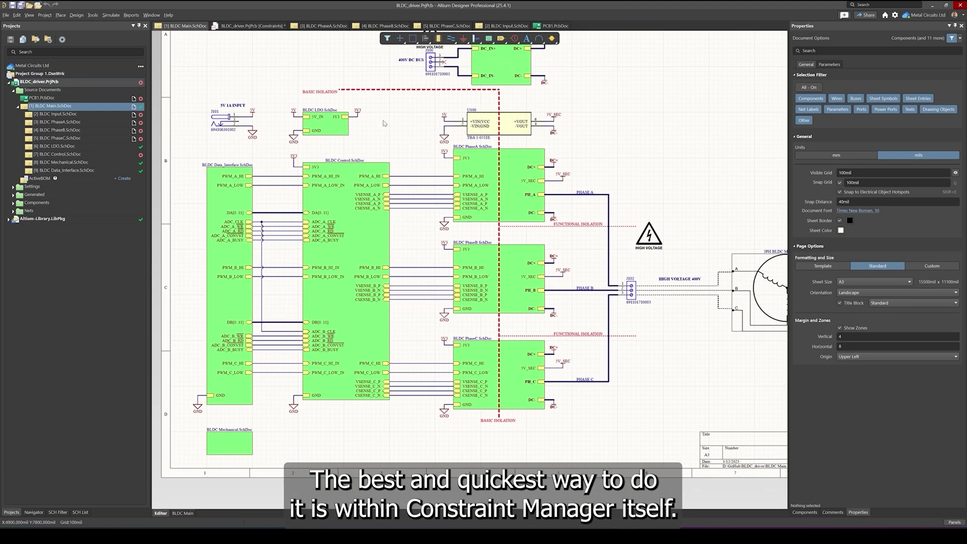
click(252, 26)
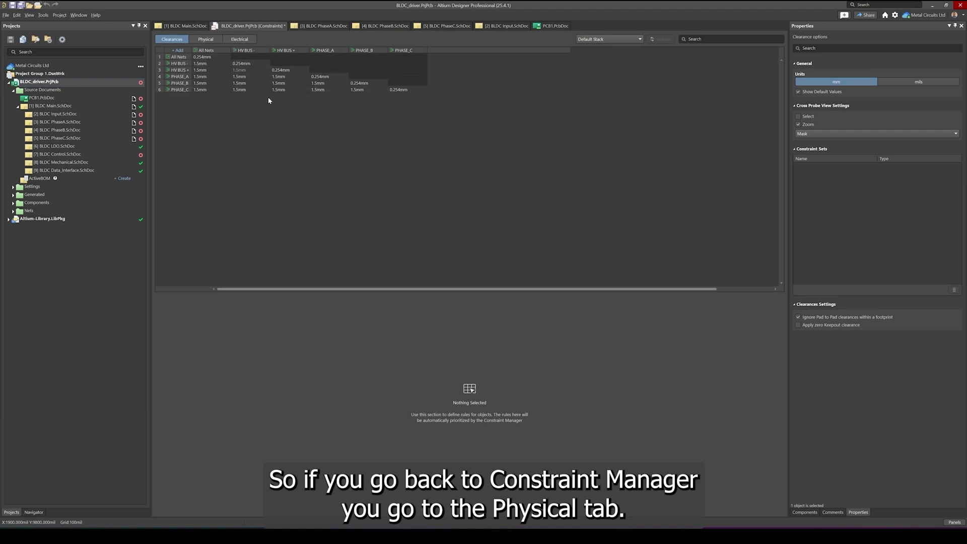
click(206, 40)
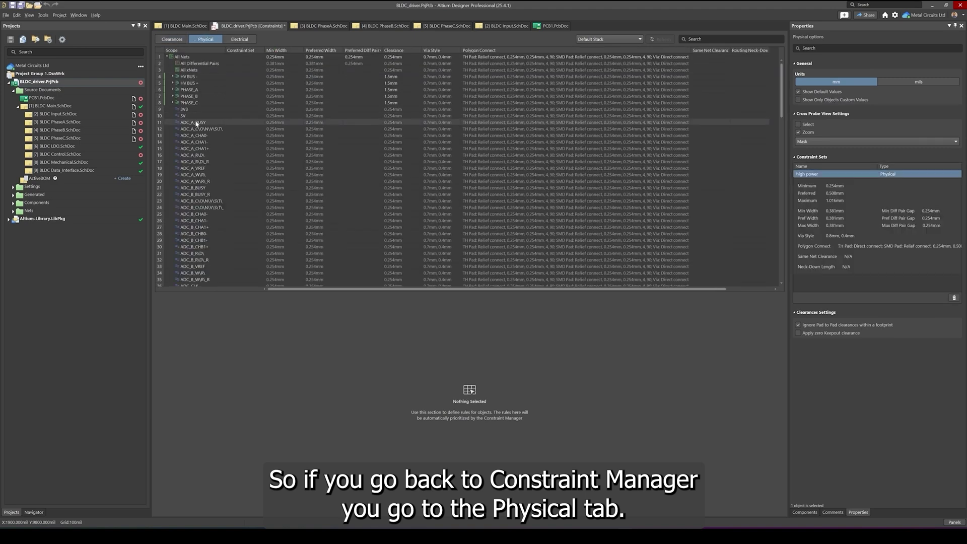
click(200, 77)
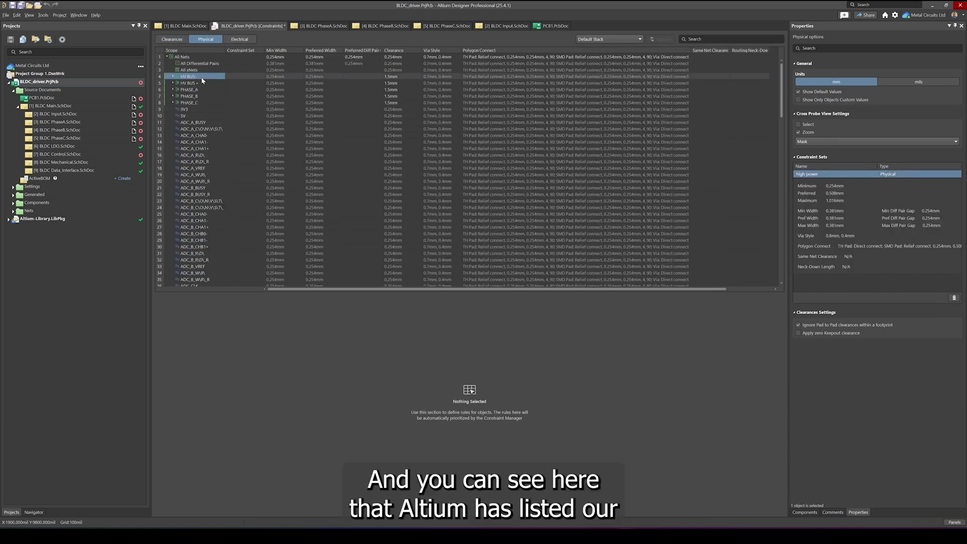
click(392, 77)
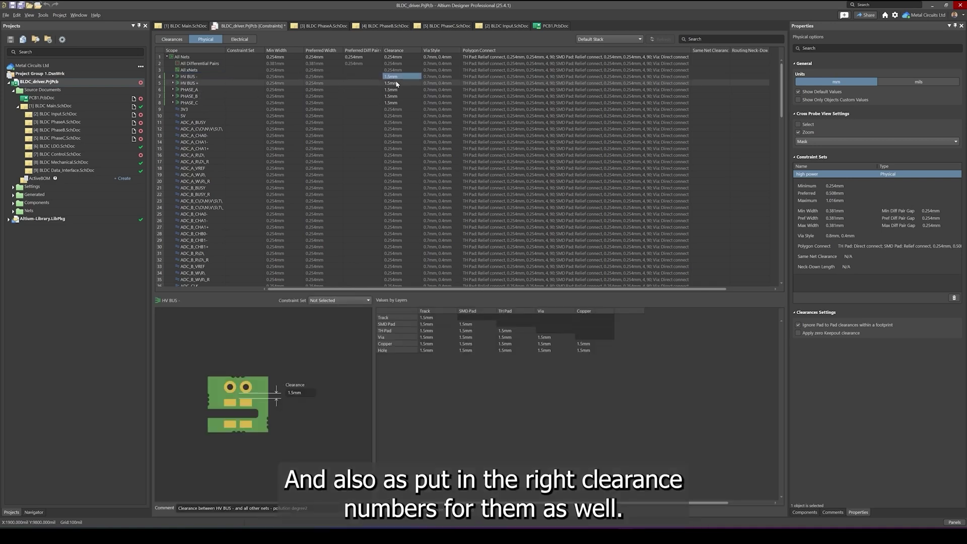
Start a new net class containing all unclassified nets from 3V3 through VSENSE_C_P
click(187, 110)
scroll(230, 182, down, 20)
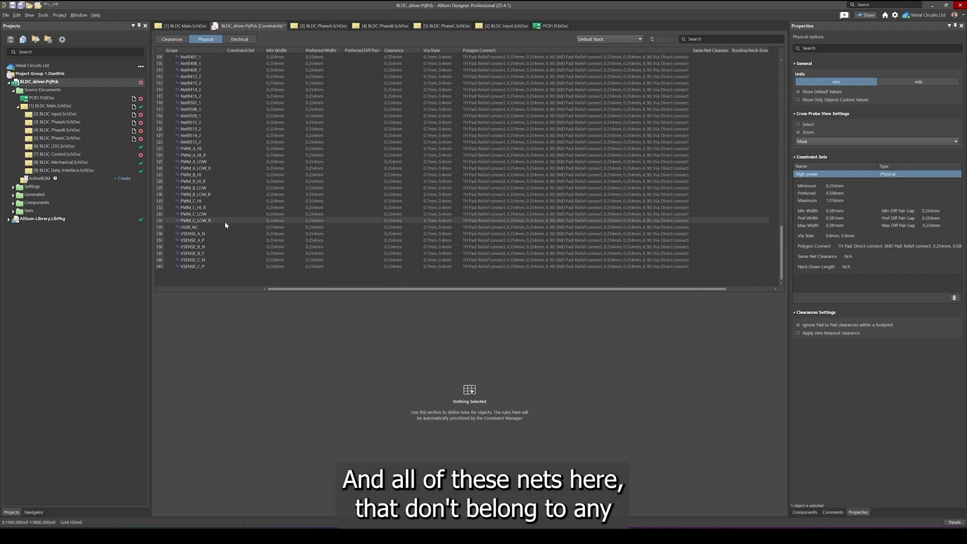
shift+click(198, 267)
scroll(234, 208, up, 16)
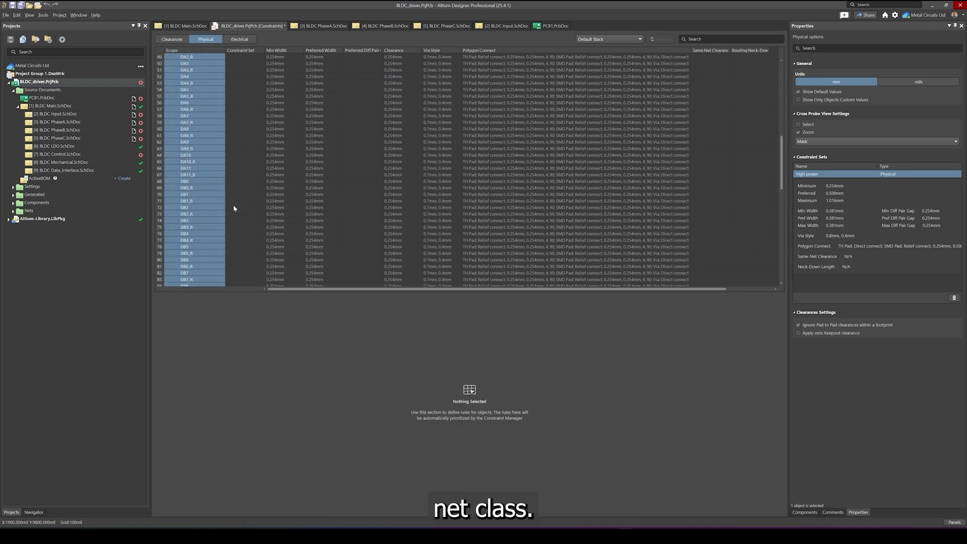
scroll(233, 208, up, 13)
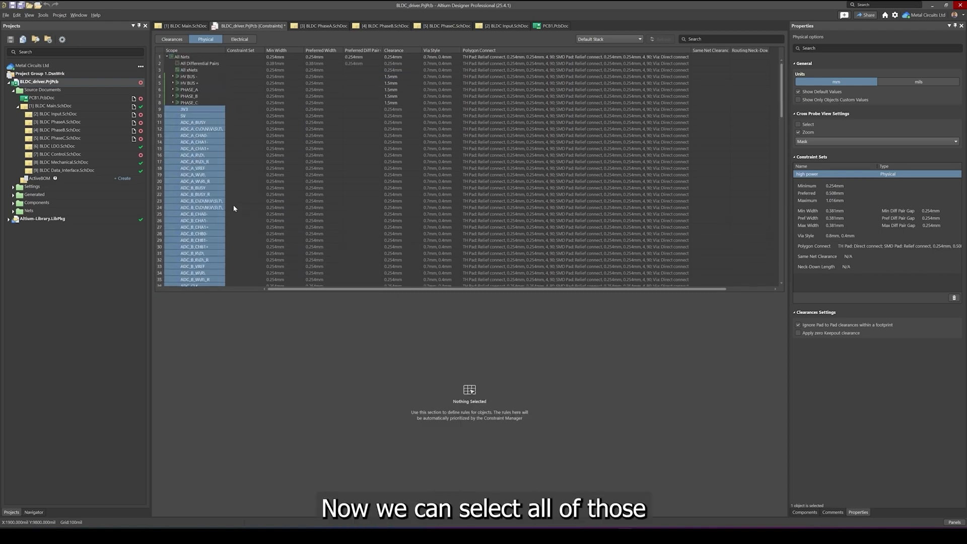
right_click(210, 142)
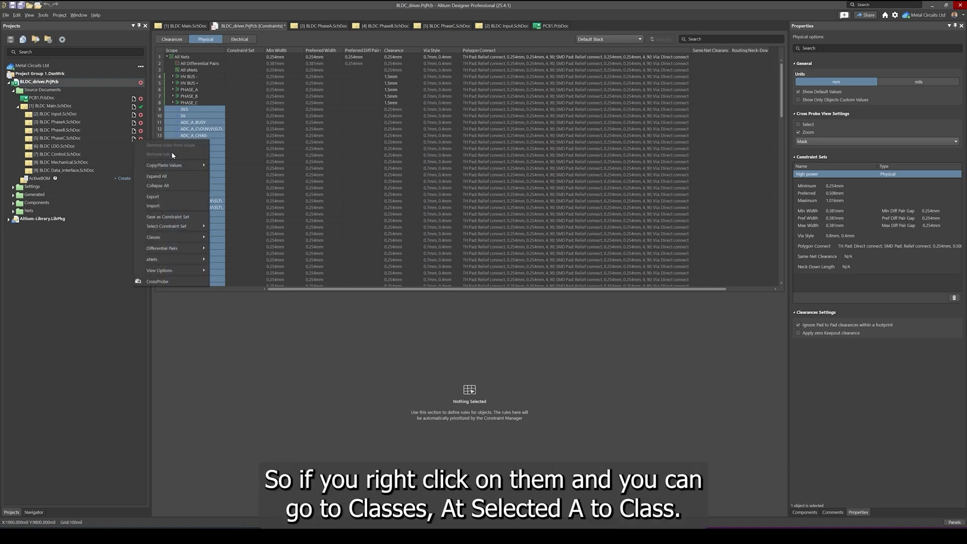
mouse_move(161, 240)
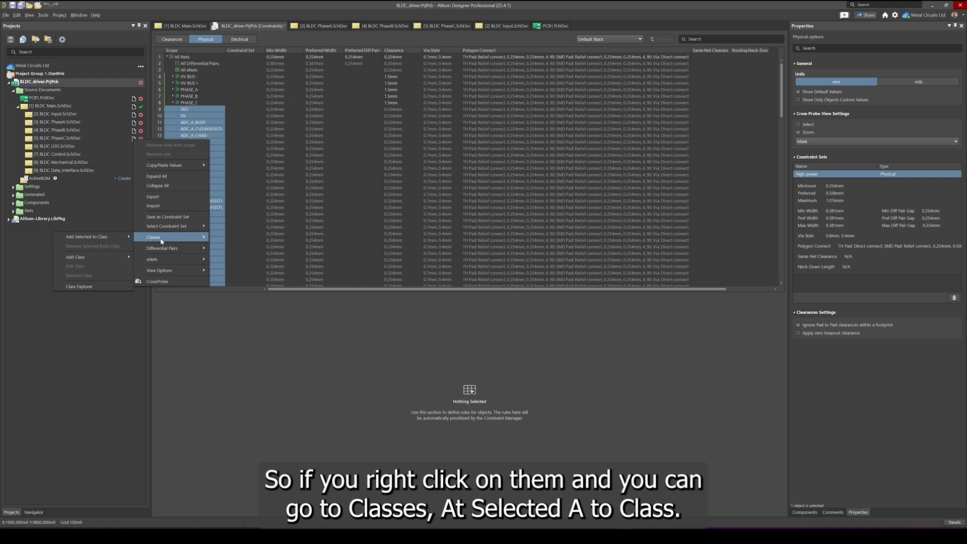
mouse_move(91, 237)
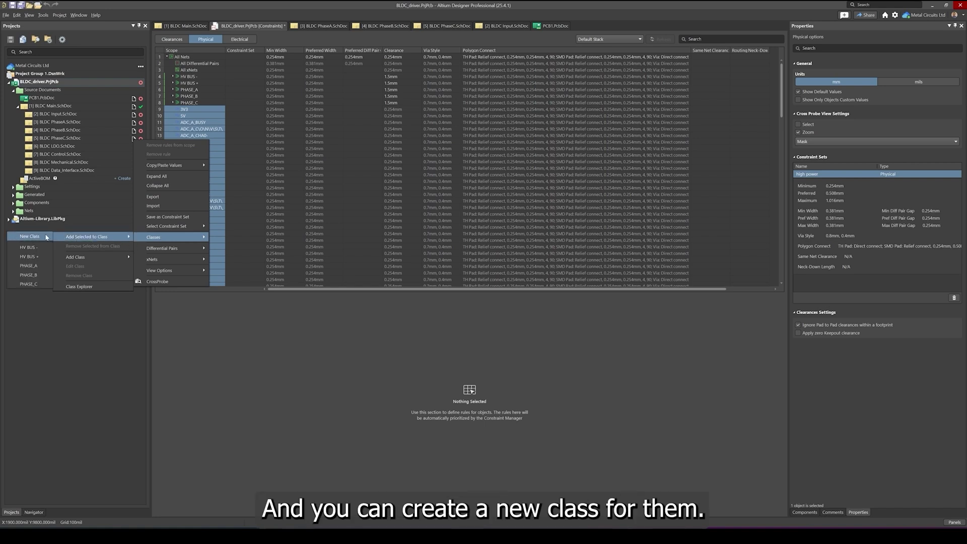
click(31, 237)
Name the new net class Low Voltage, create it and collapse its net list
double_click(449, 206)
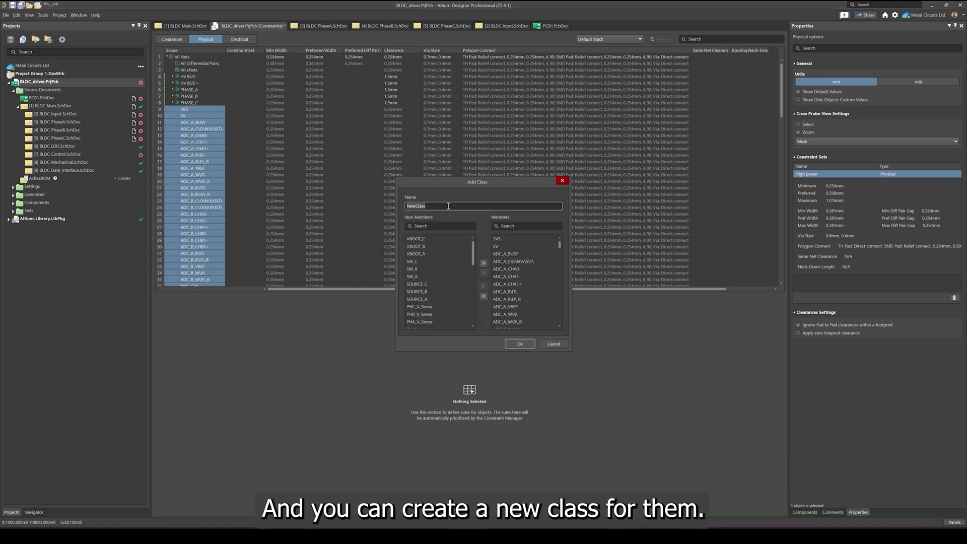
text(Low VOlt)
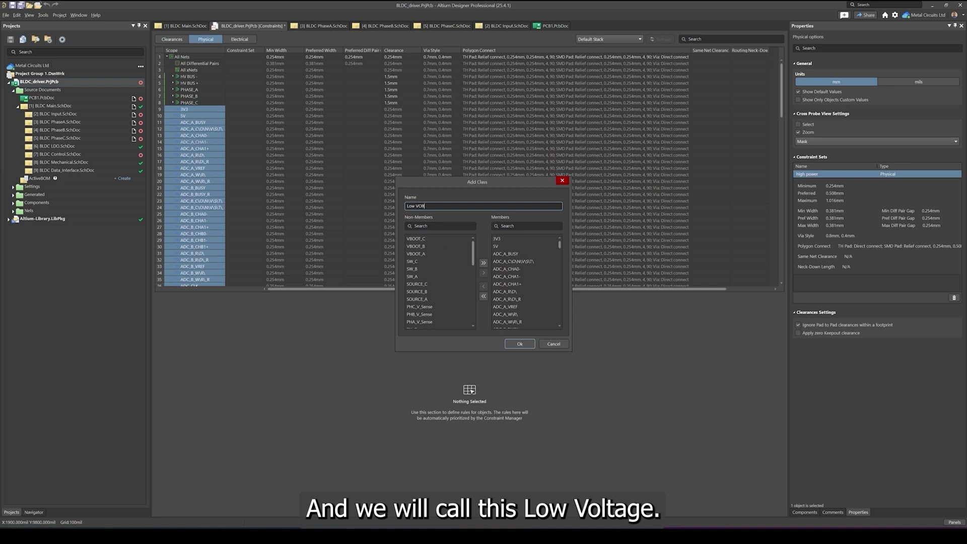
text(age)
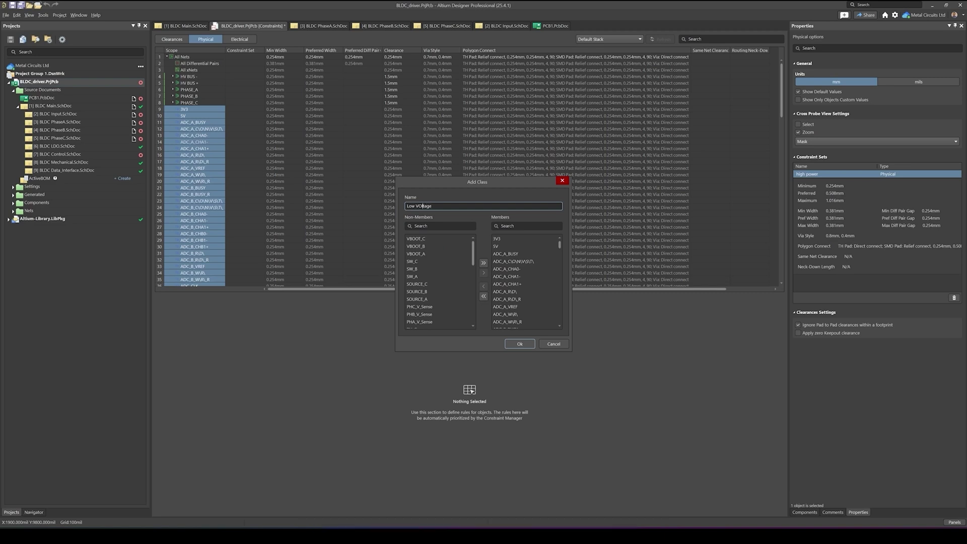
click(420, 206)
key(BackSpace)
text(o)
click(514, 342)
click(172, 90)
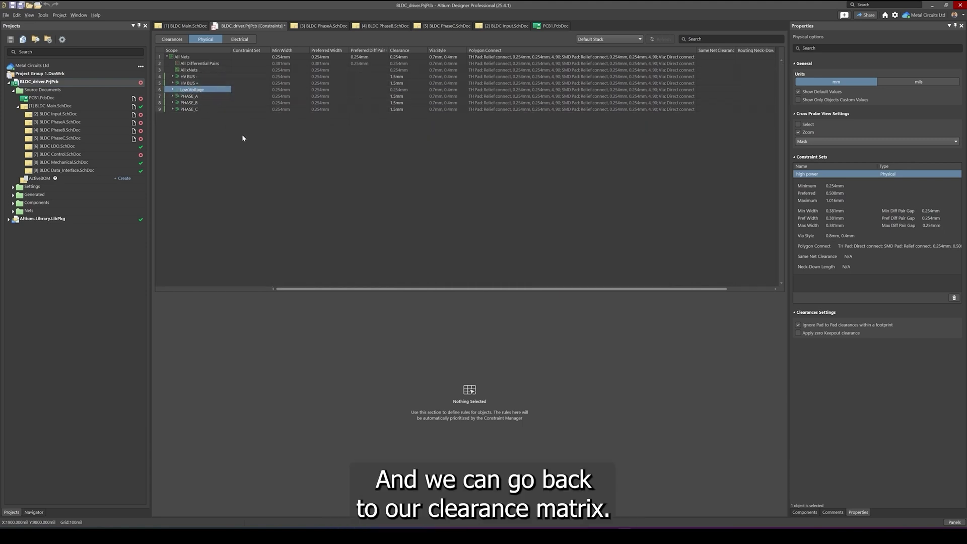
Add the Low Voltage net class to the clearance matrix
click(172, 39)
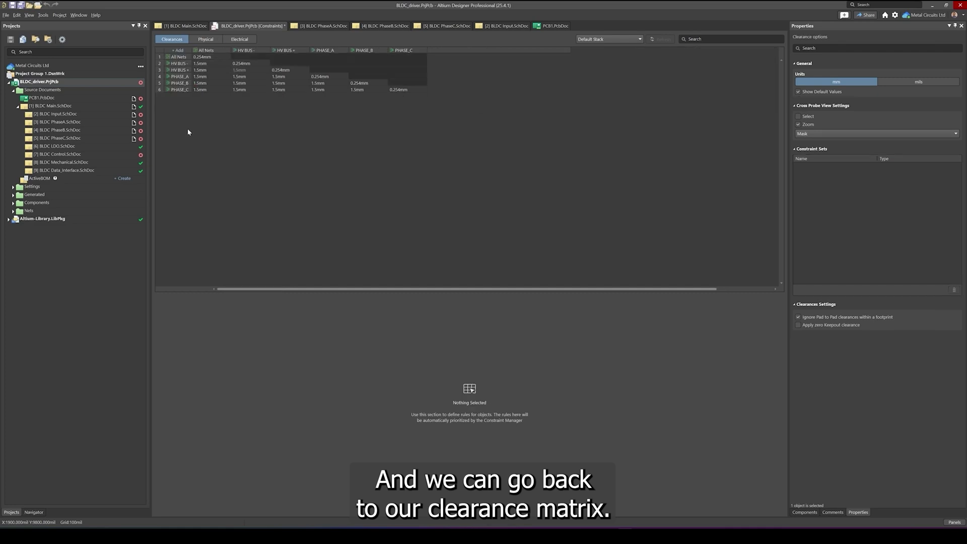
click(178, 51)
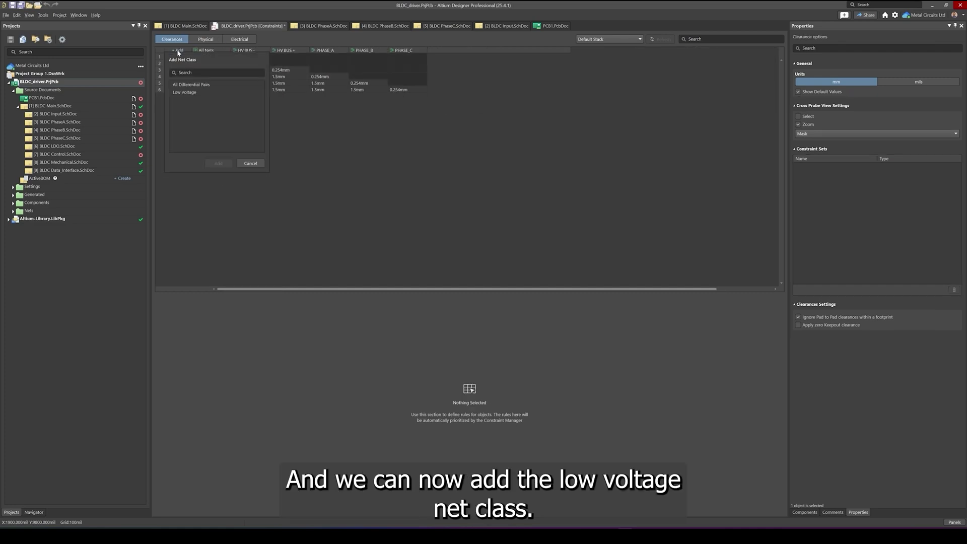
click(181, 92)
click(218, 163)
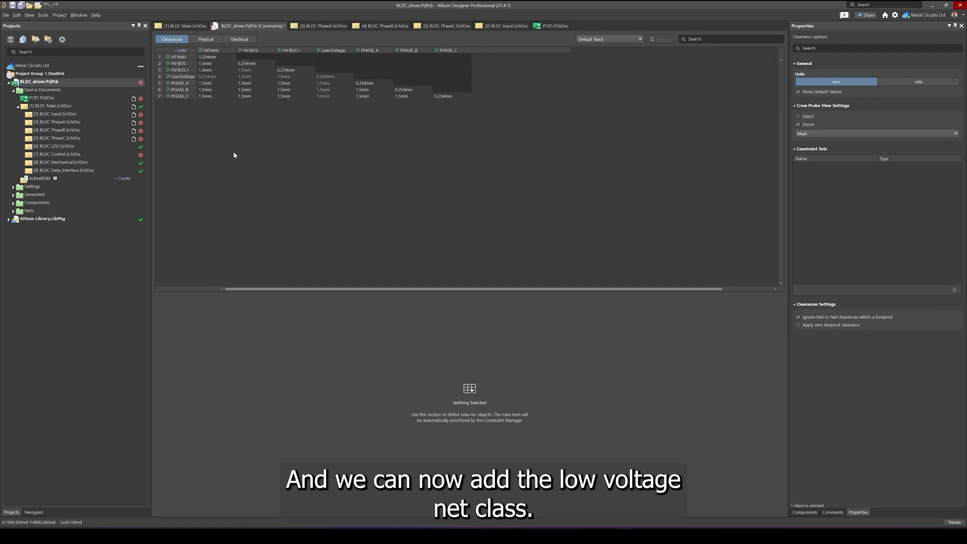
Enable creepage between Low Voltage and both HV BUS - and HV BUS +, setting each distance to 3 mm
click(255, 76)
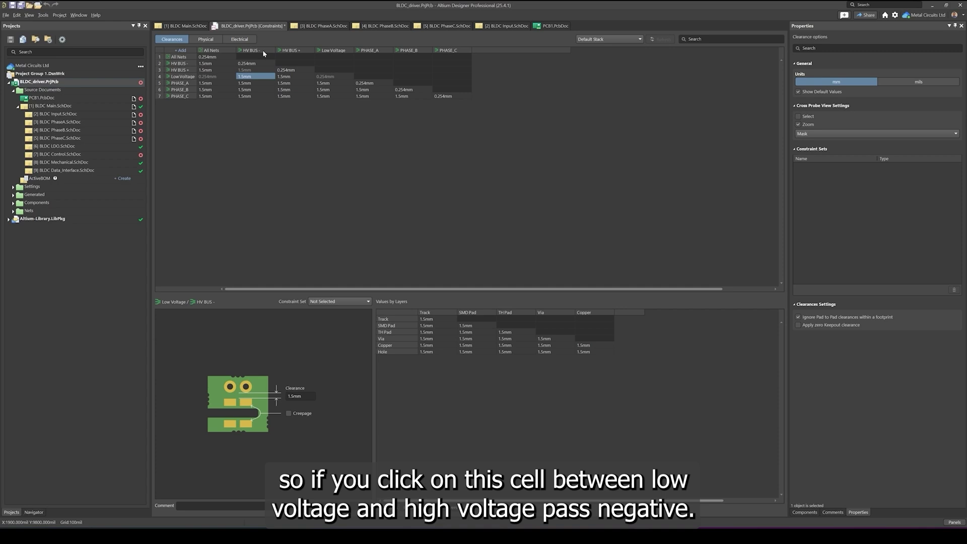
click(289, 413)
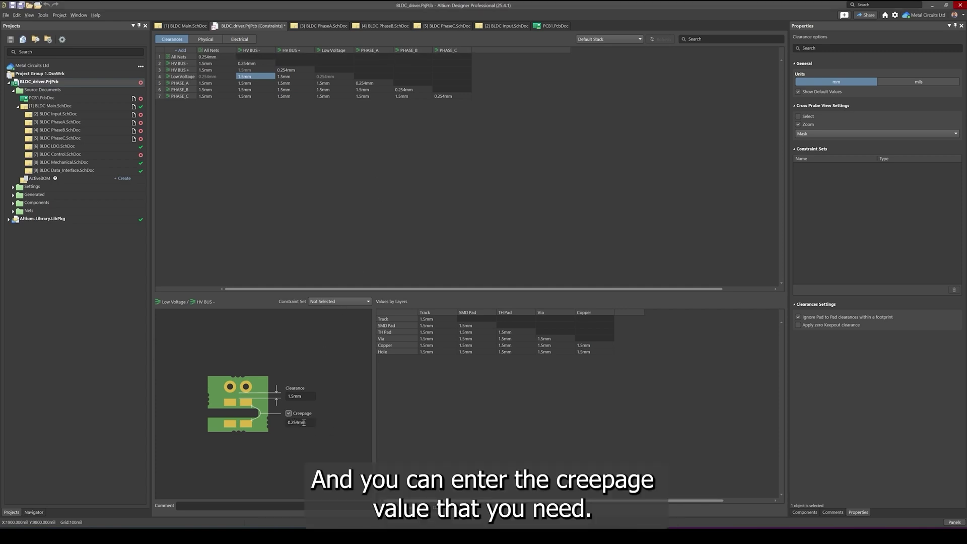
click(311, 423)
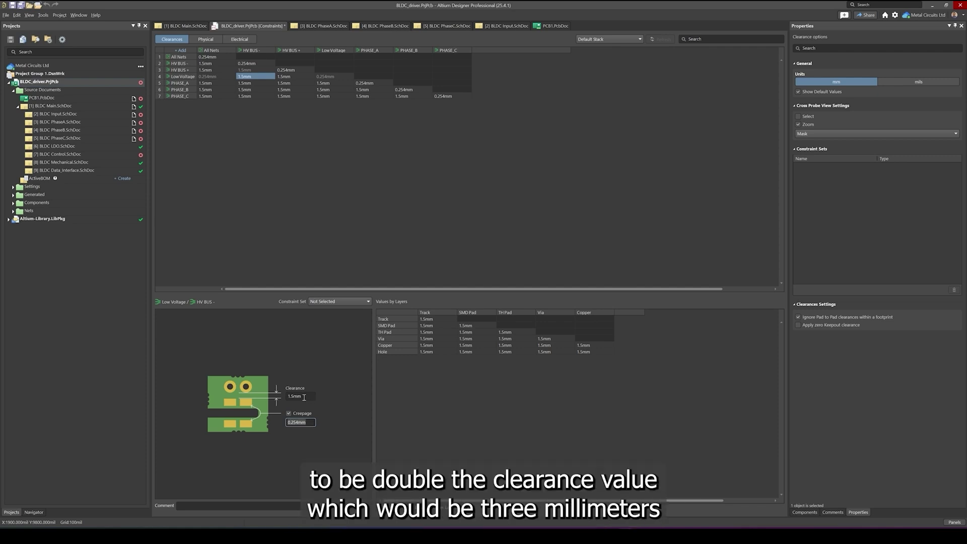
text(3mm)
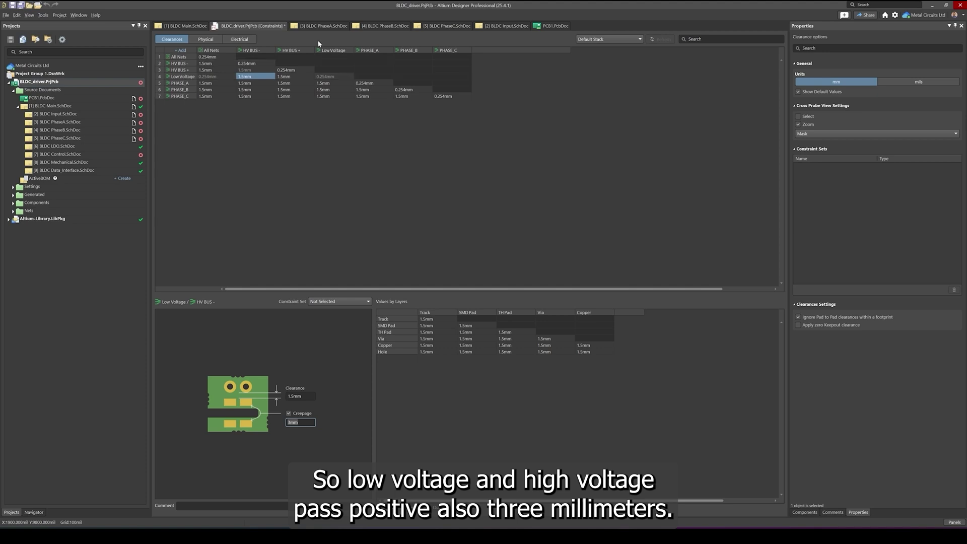
click(285, 77)
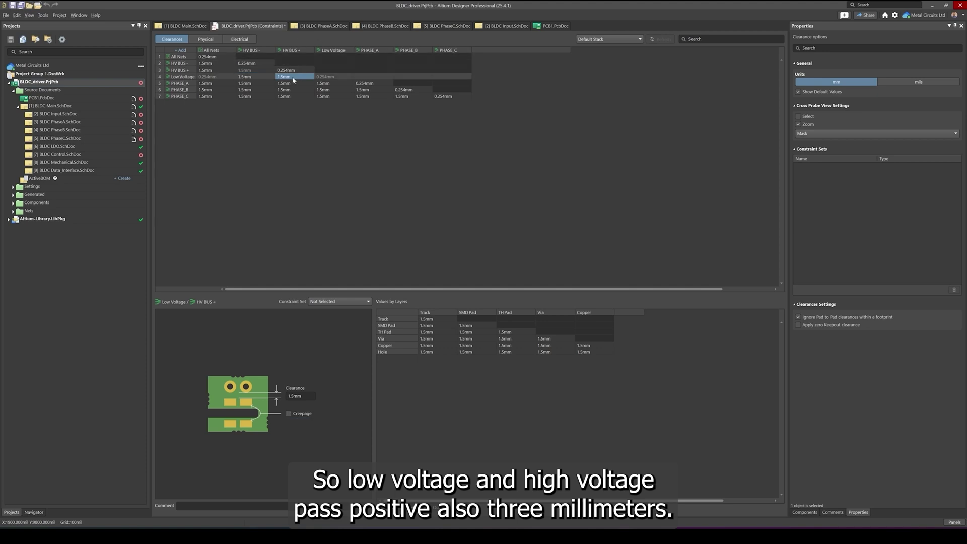
double_click(306, 422)
text(3mm)
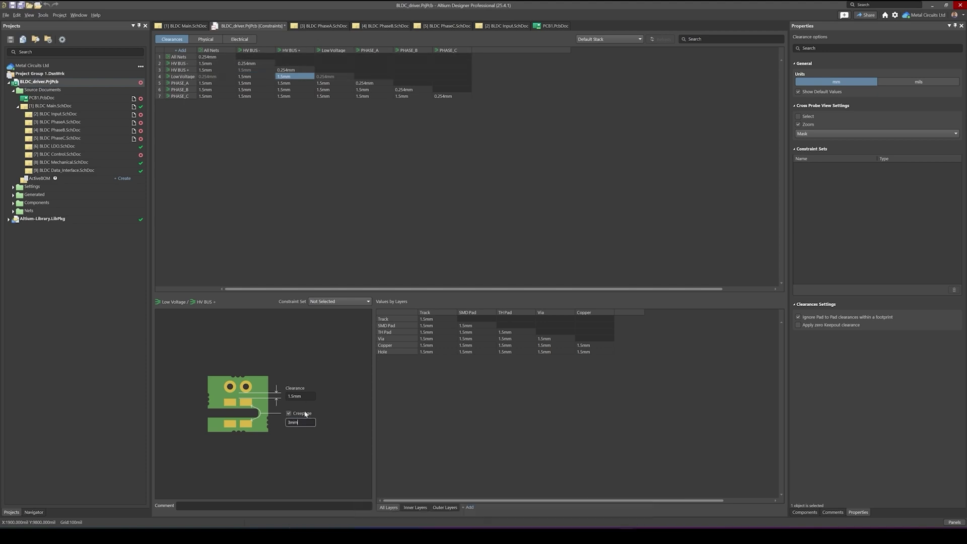
Enable 3 mm creepage between Low Voltage and each of PHASE_A, PHASE_B and PHASE_C, and save the constraints
click(332, 83)
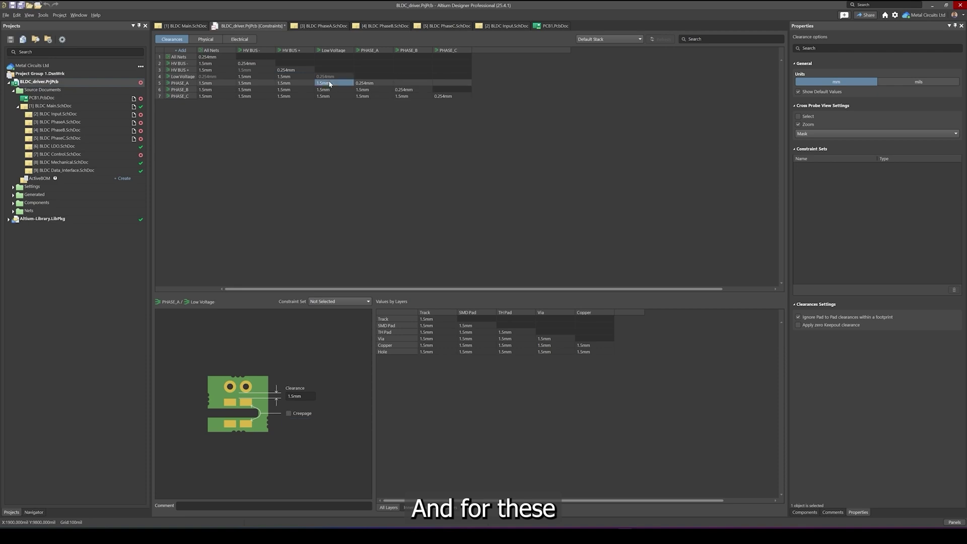
click(302, 414)
double_click(313, 421)
text(3mm)
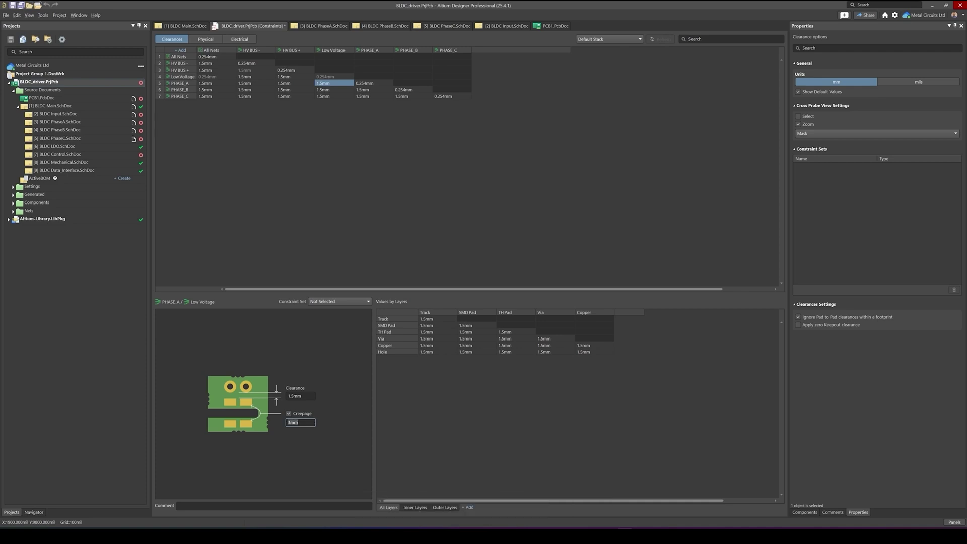
click(335, 90)
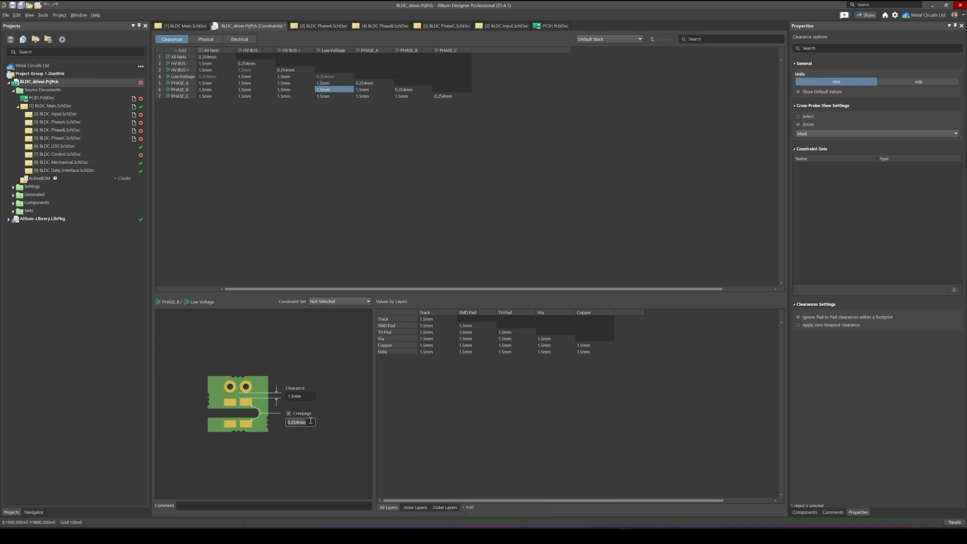
text(3mm)
click(328, 98)
text(3mm)
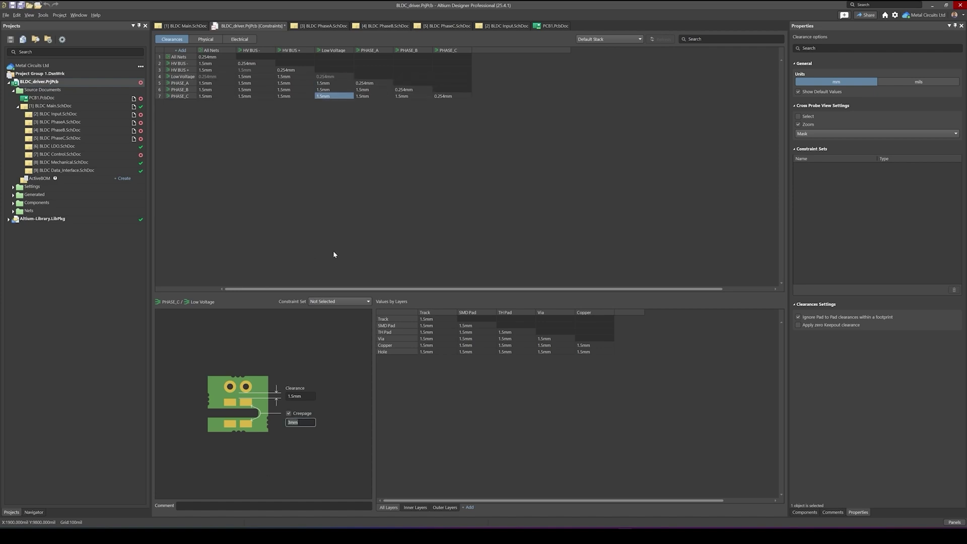
key(ctrl+s)
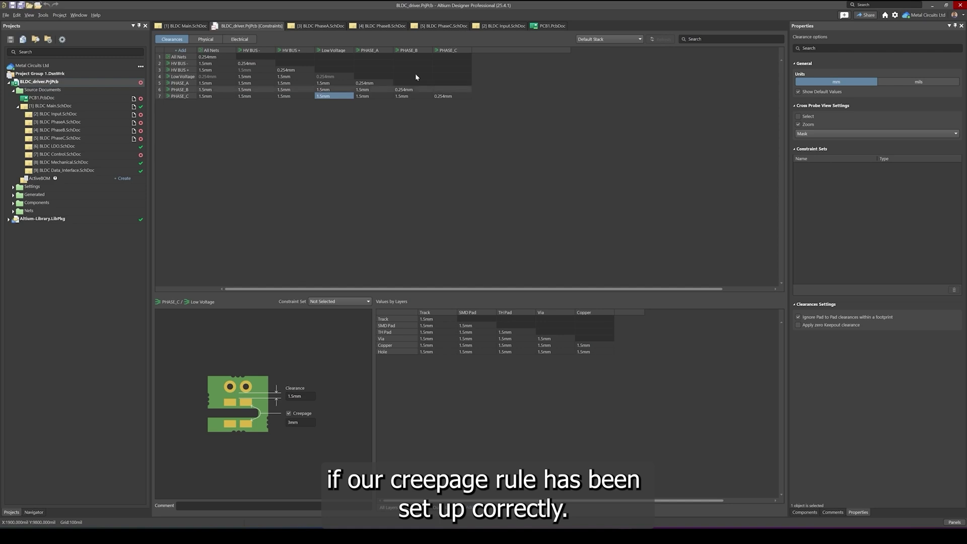
Import the Low Voltage class and creepage rules into PCB1, validating and executing the engineering change order
click(554, 26)
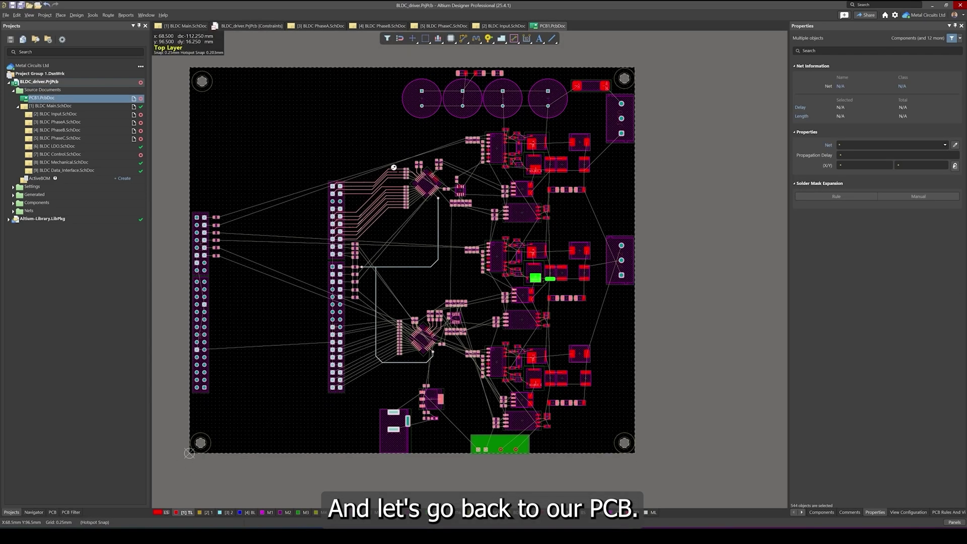
click(393, 166)
click(77, 15)
click(101, 31)
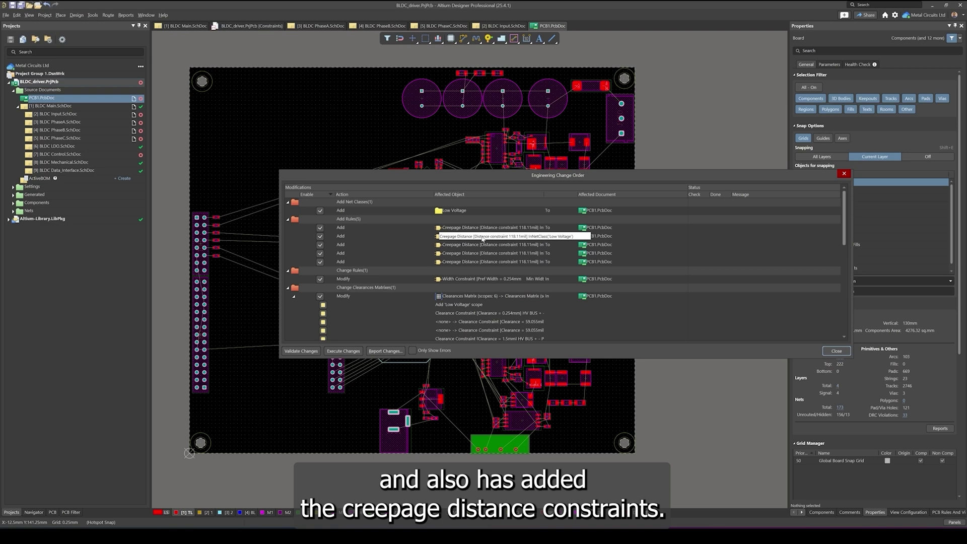
click(315, 353)
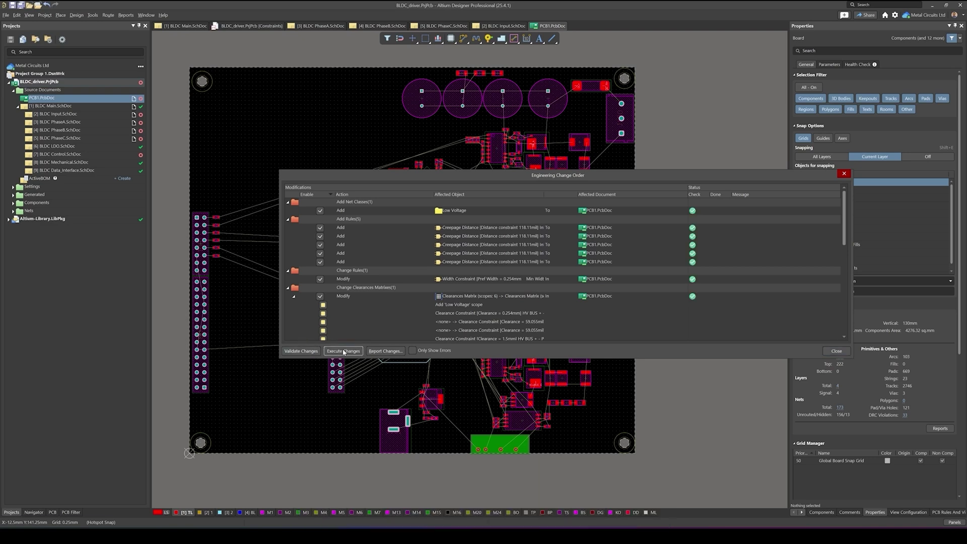
click(342, 351)
click(837, 351)
Examine the isolation boundary around U700 and the phase drivers in 3D, and return to the low-voltage components in the 2D layout
right_drag(493, 218, 431, 230)
ctrl+scroll(444, 209, up, 3)
right_drag(345, 195, 343, 197)
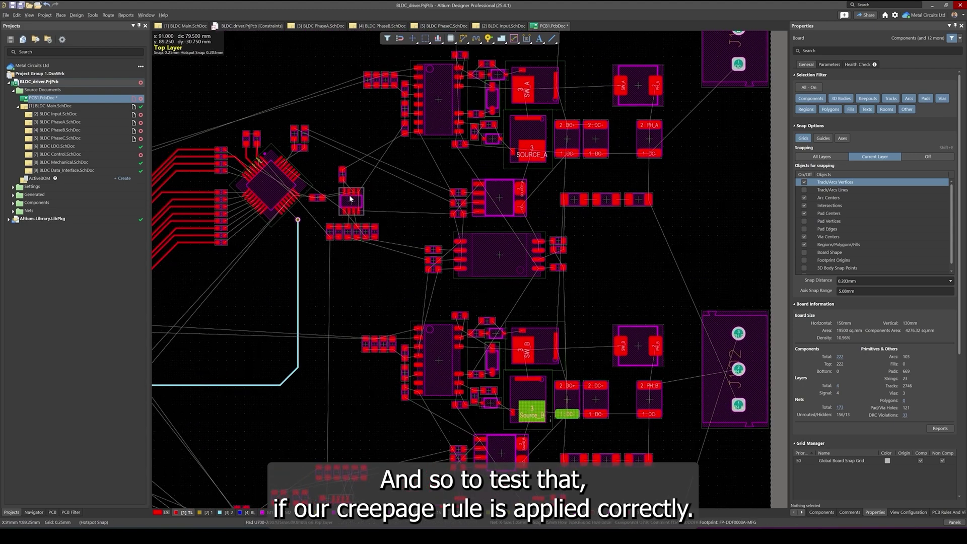
key(3)
ctrl+scroll(477, 212, up, 5)
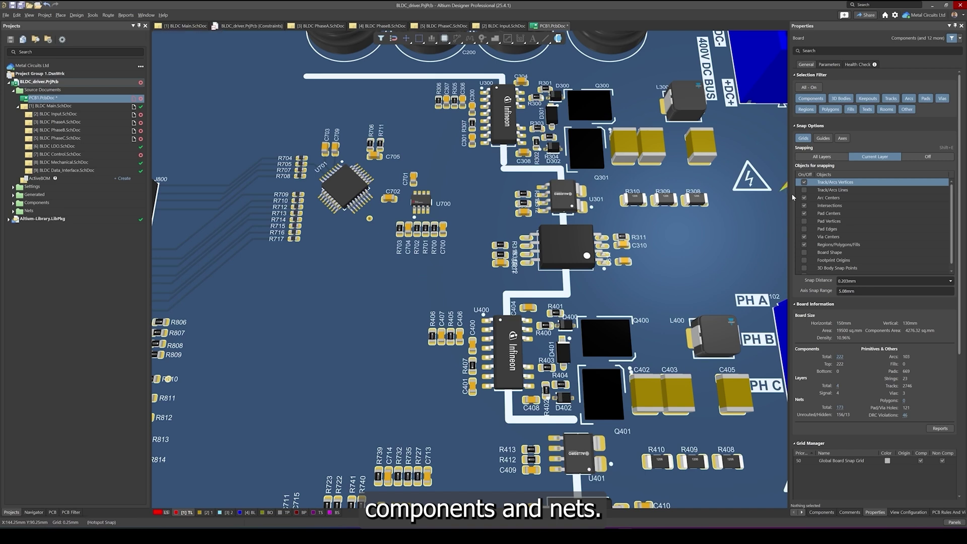
key(2)
ctrl+scroll(386, 225, up, 5)
middle_drag(385, 225, 385, 219)
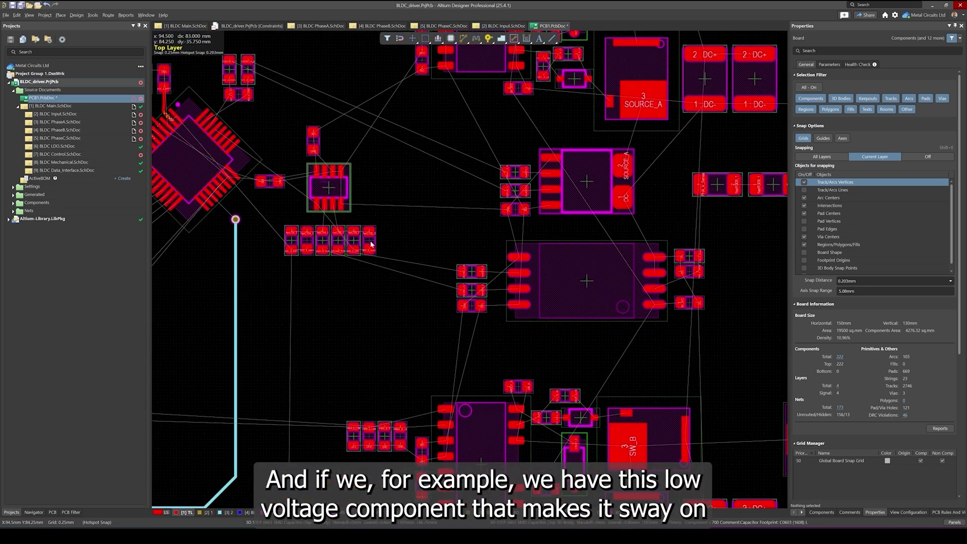
Move the low-voltage capacitor C700 beside the DC- pad of the SOURCE_A device and rotate it so its pads lie horizontally
drag(370, 245, 655, 201)
ctrl+scroll(655, 201, up, 6)
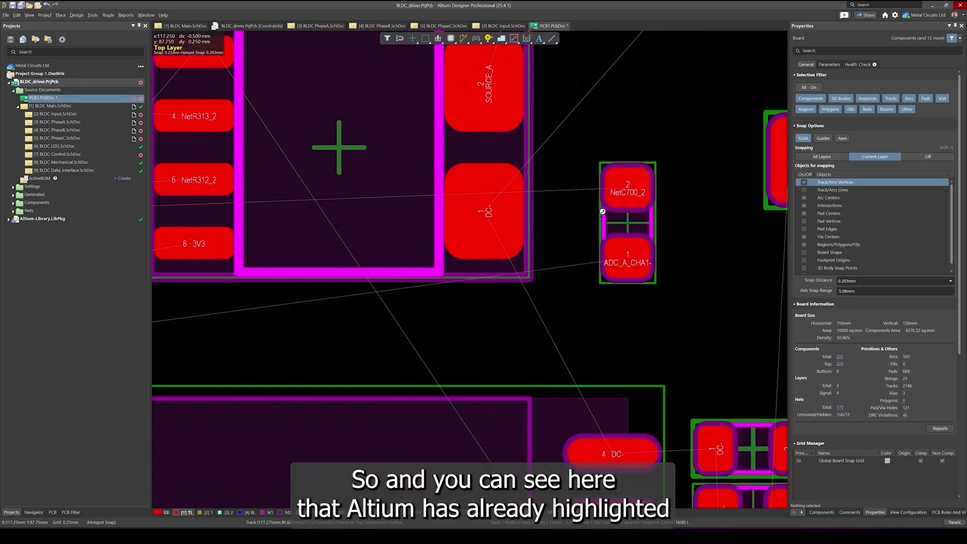
ctrl+scroll(554, 262, down, 1)
key(space)
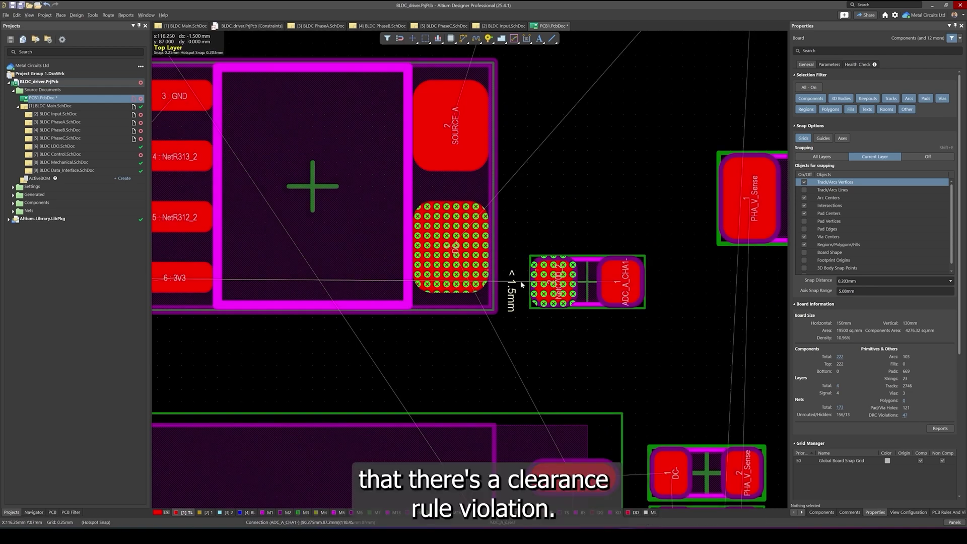
right_drag(588, 290, 531, 304)
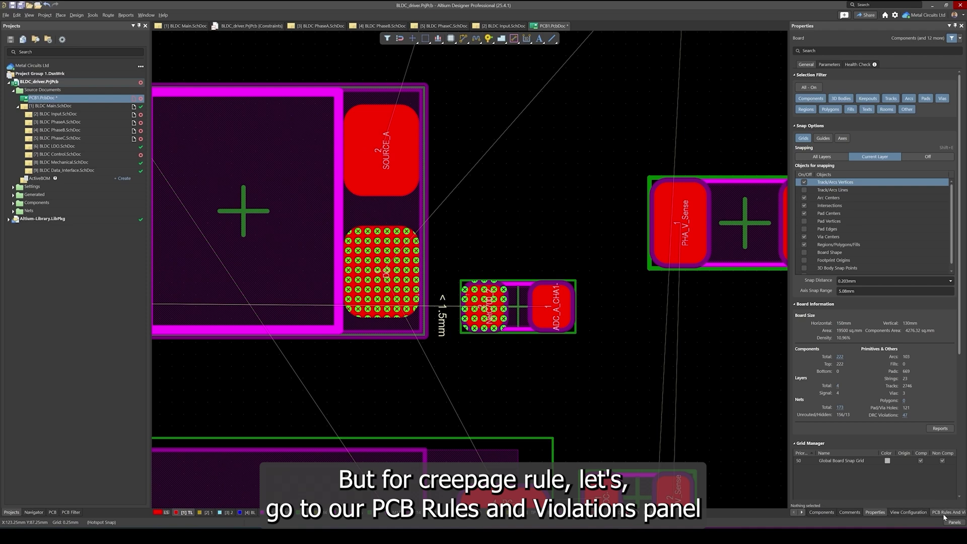
Run the design rule check for the Creepage Distance rule class on the board
click(943, 512)
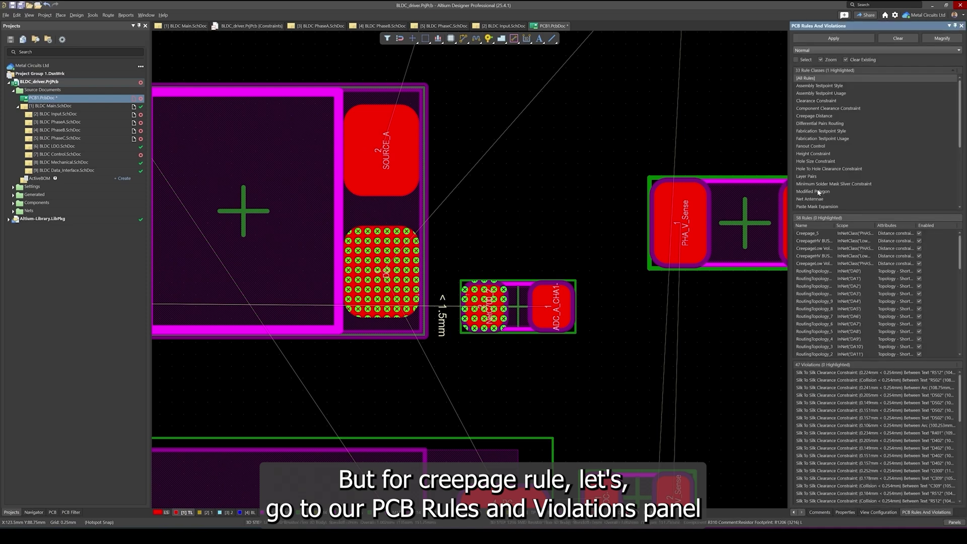
scroll(826, 192, down, 2)
scroll(819, 122, up, 5)
click(823, 116)
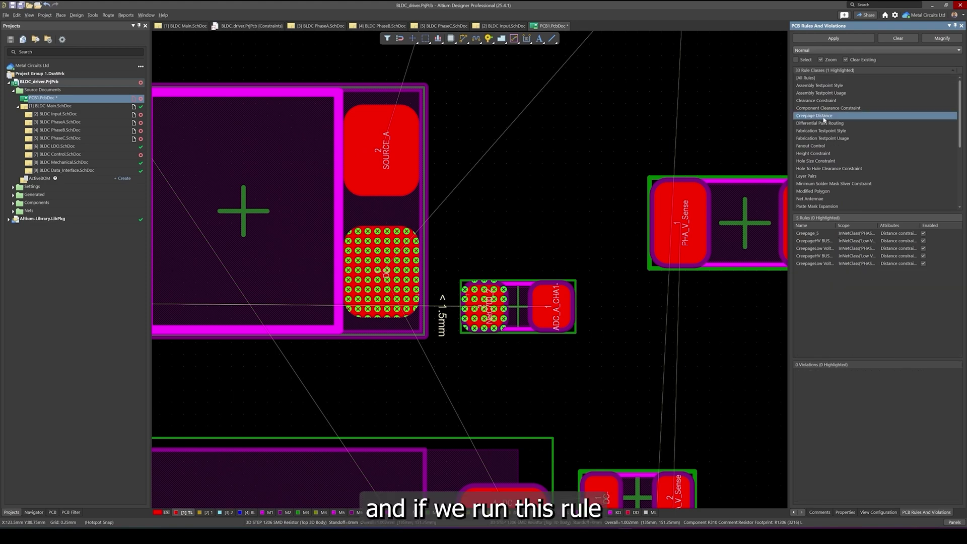
right_click(824, 120)
click(767, 154)
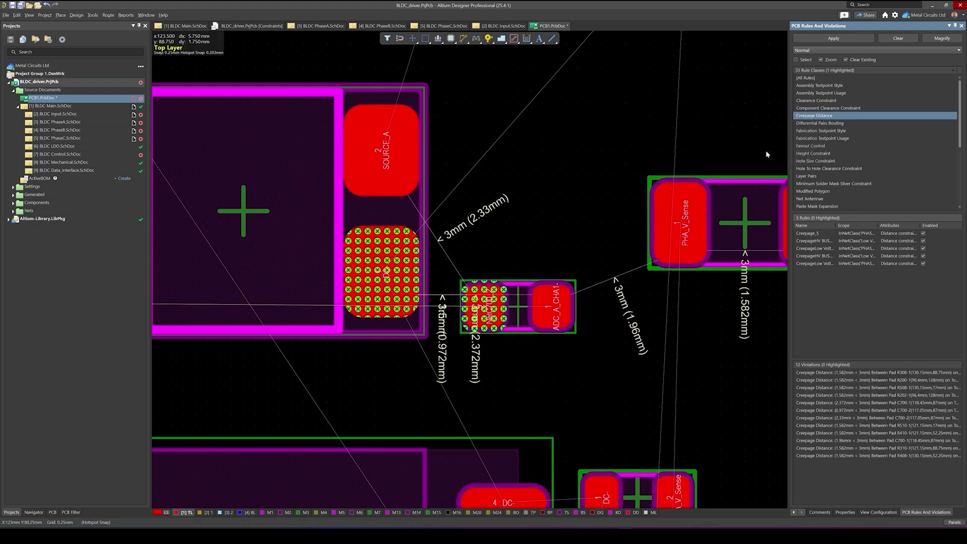
Examine the creepage and clearance violations around C700, nudging the capacitor slightly away from the DC- pad
ctrl+scroll(458, 274, up, 3)
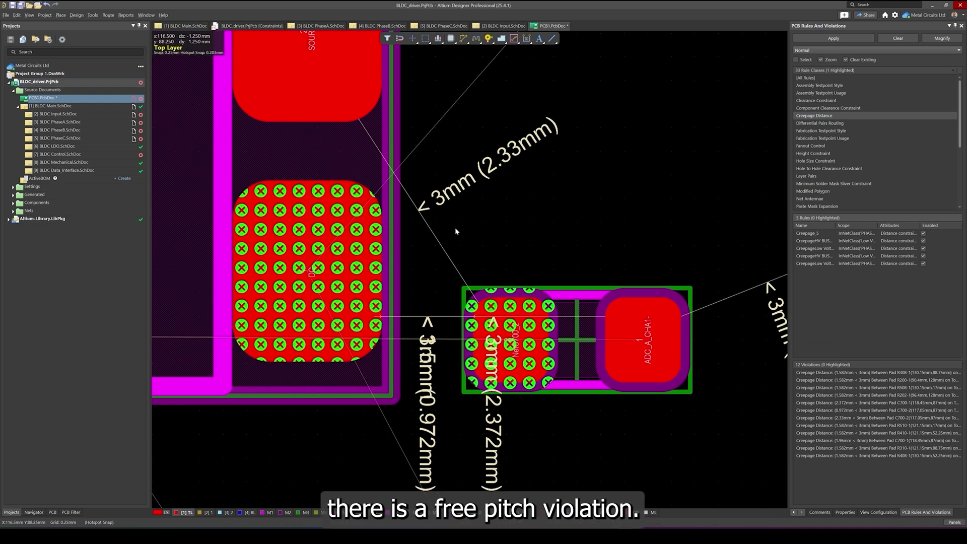
ctrl+scroll(485, 287, down, 1)
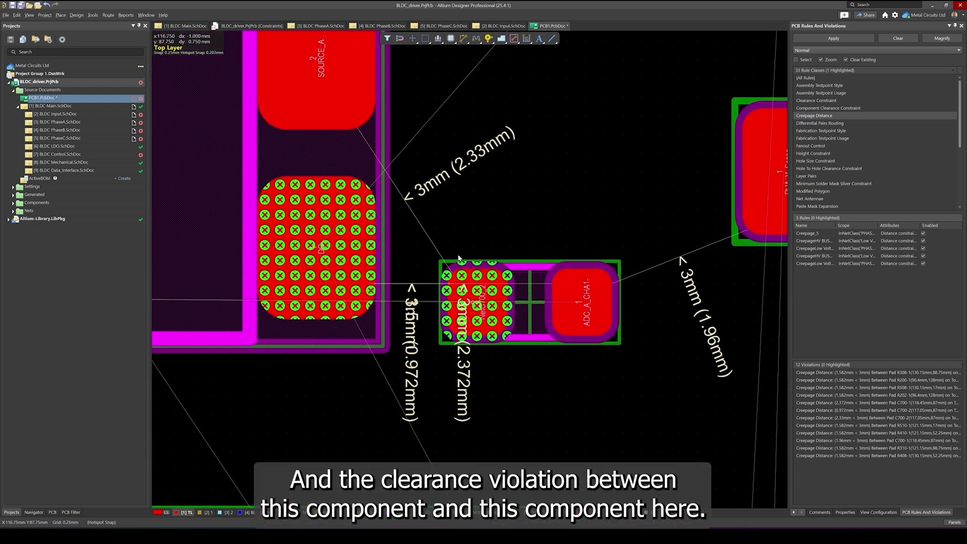
drag(523, 307, 542, 303)
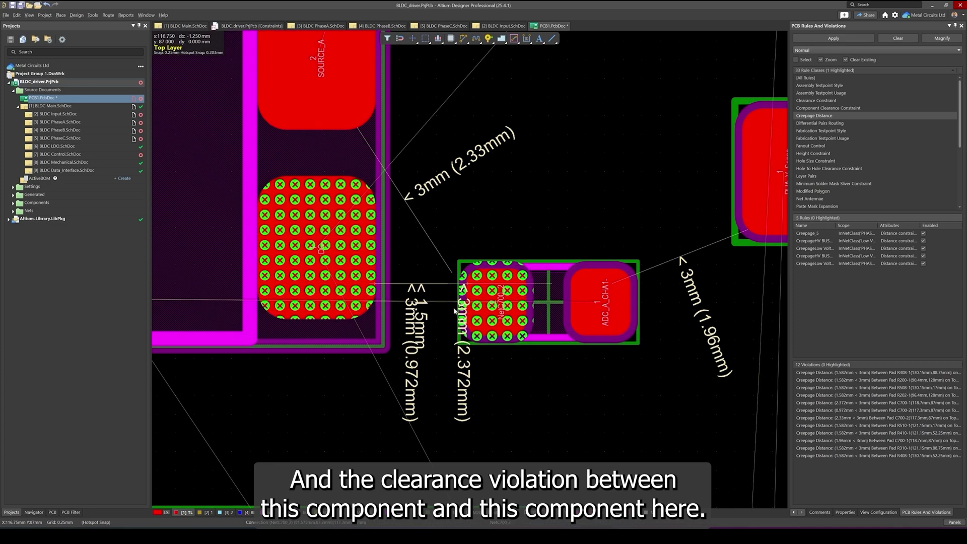
ctrl+scroll(443, 317, down, 2)
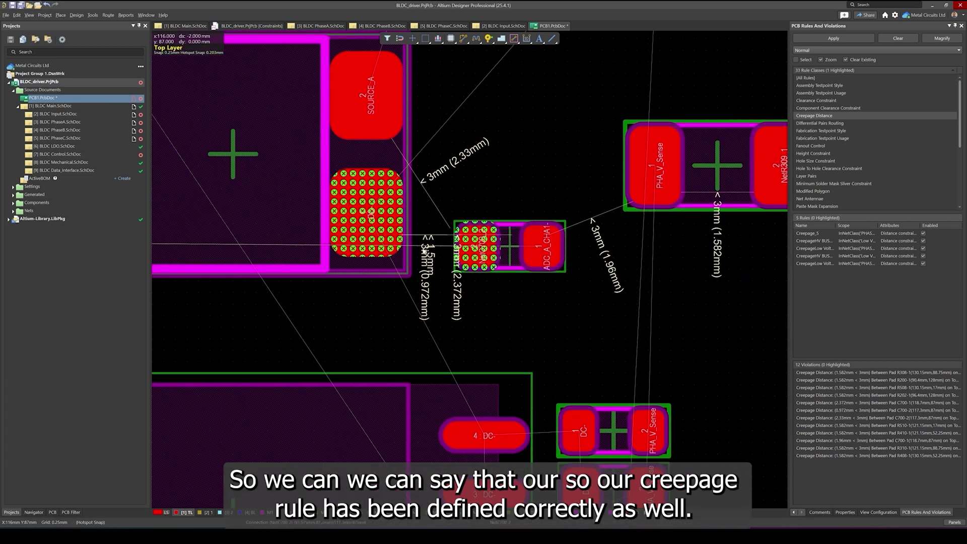
ctrl+scroll(439, 236, down, 3)
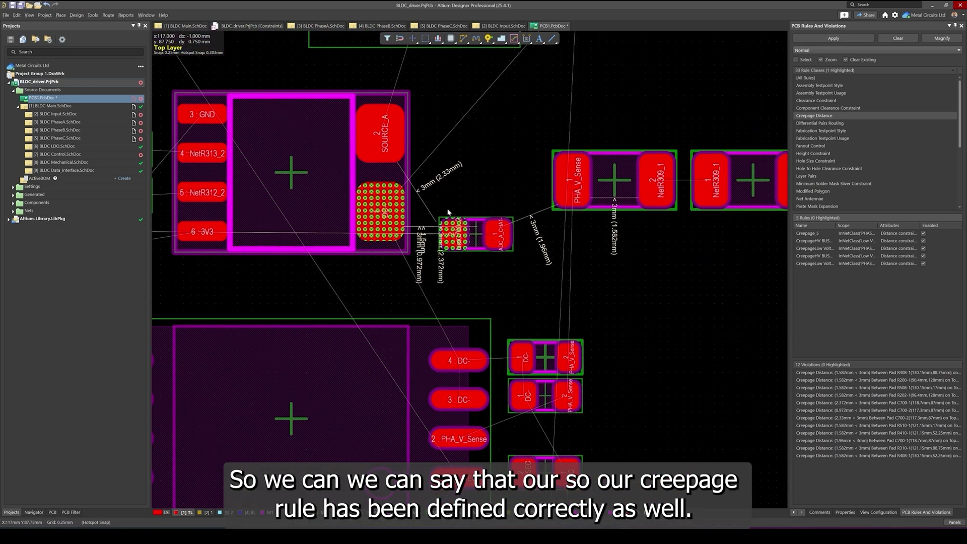
ctrl+scroll(474, 188, down, 1)
ctrl+scroll(449, 224, up, 1)
right_drag(494, 183, 589, 234)
ctrl+scroll(449, 226, down, 1)
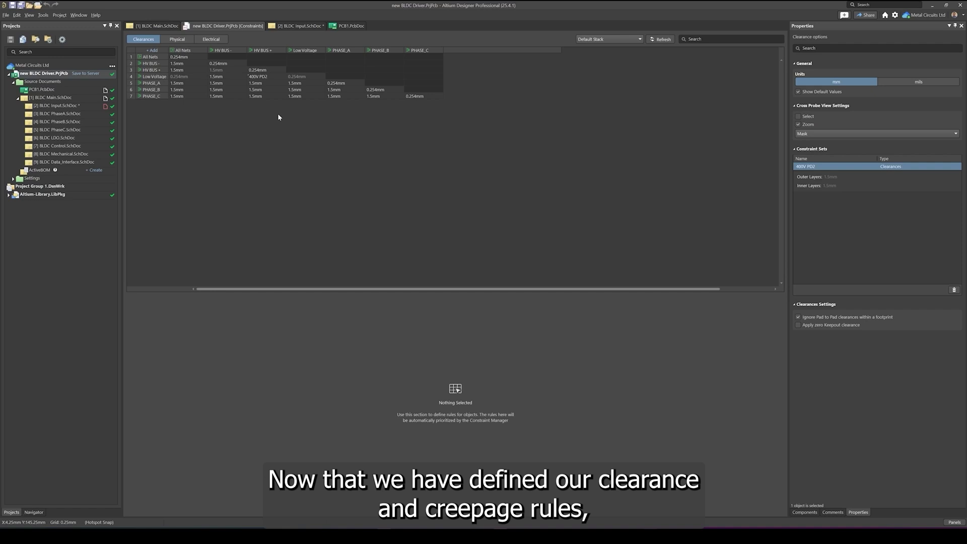
Open the BLDC Input schematic of the new BLDC Driver project and inspect the HV BUS + parameter set on DC_IN+
click(163, 28)
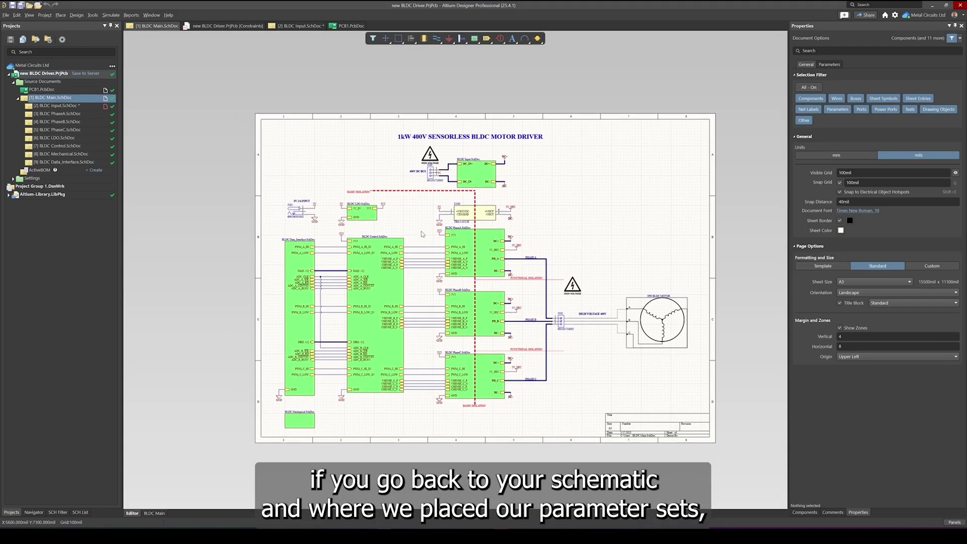
ctrl+scroll(422, 235, up, 1)
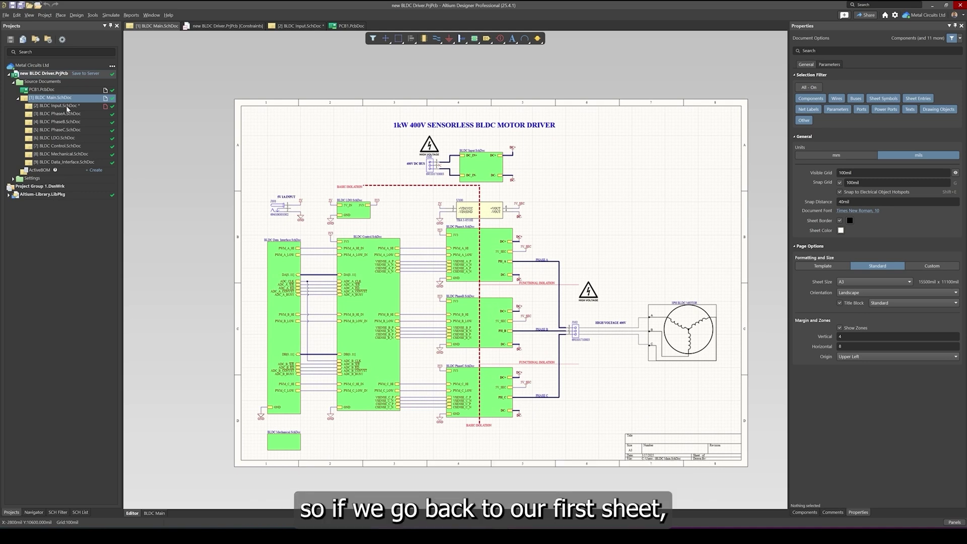
click(67, 107)
right_drag(357, 211, 332, 209)
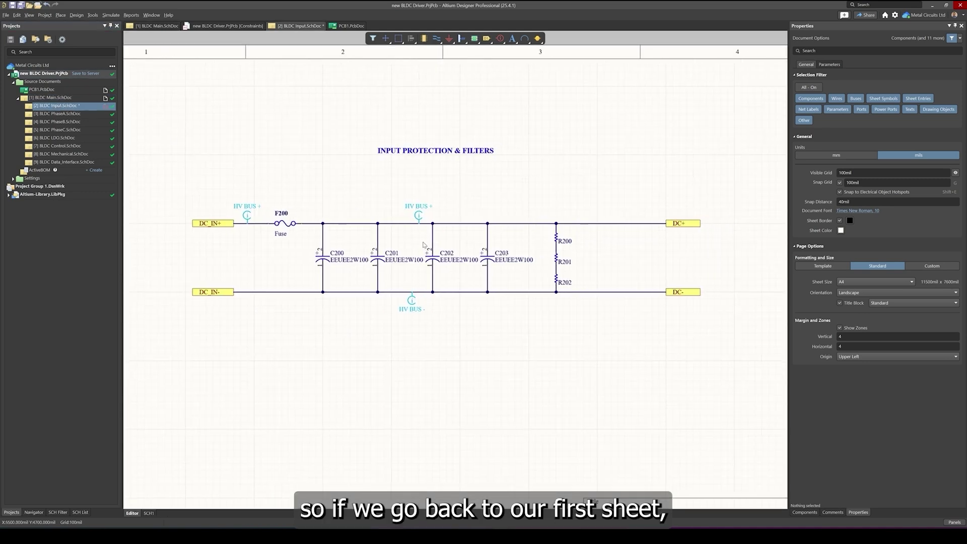
click(250, 217)
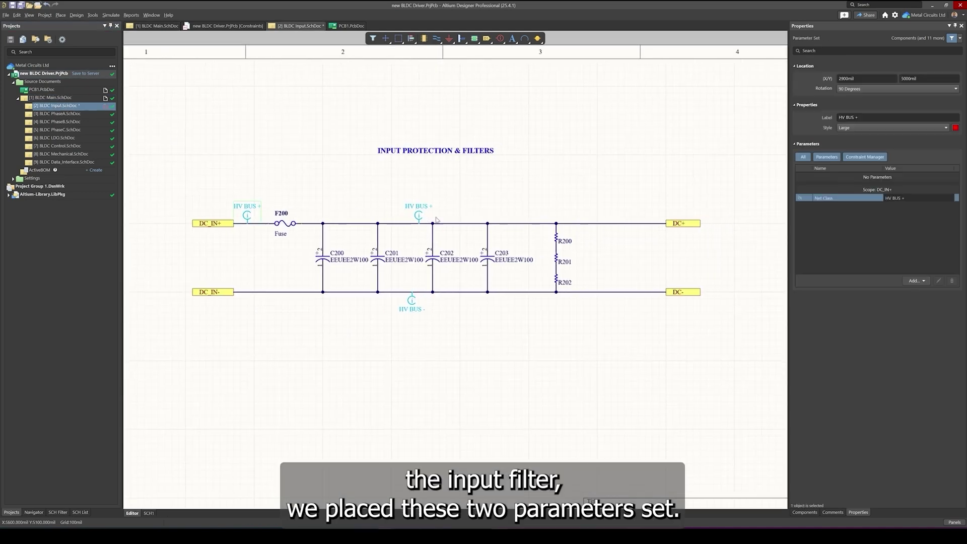
Set the net class of the DC+ parameter set to HV BUS POS and check the matching DC_IN+ parameter set
click(418, 215)
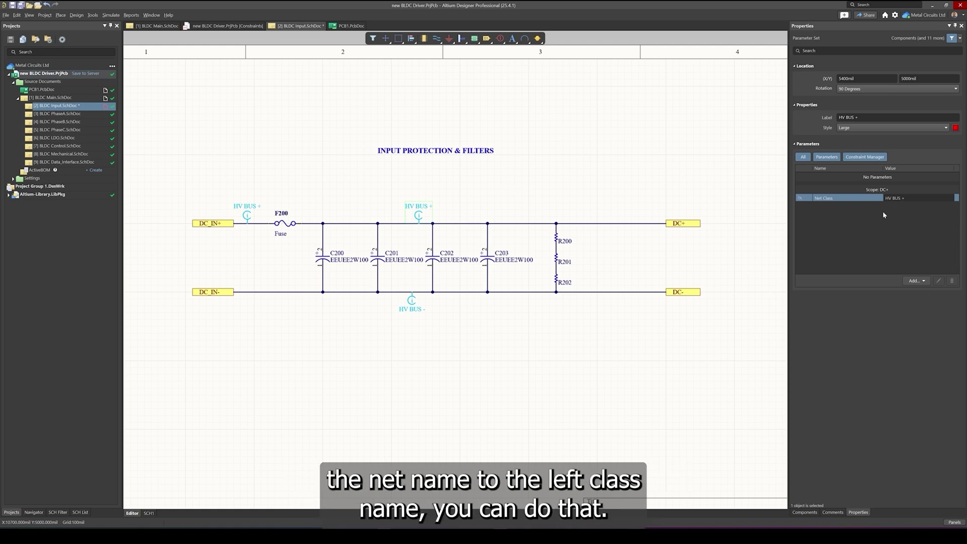
click(922, 197)
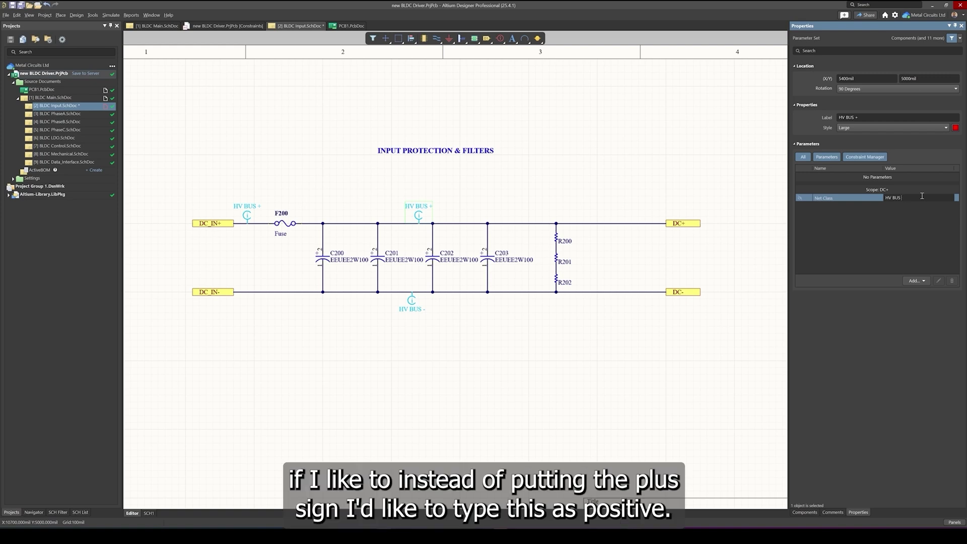
text(POS)
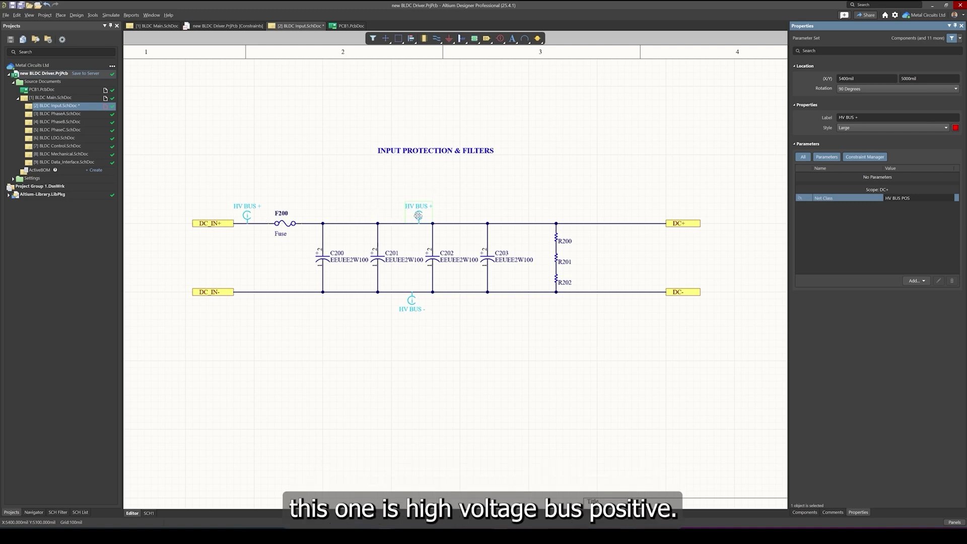
click(247, 216)
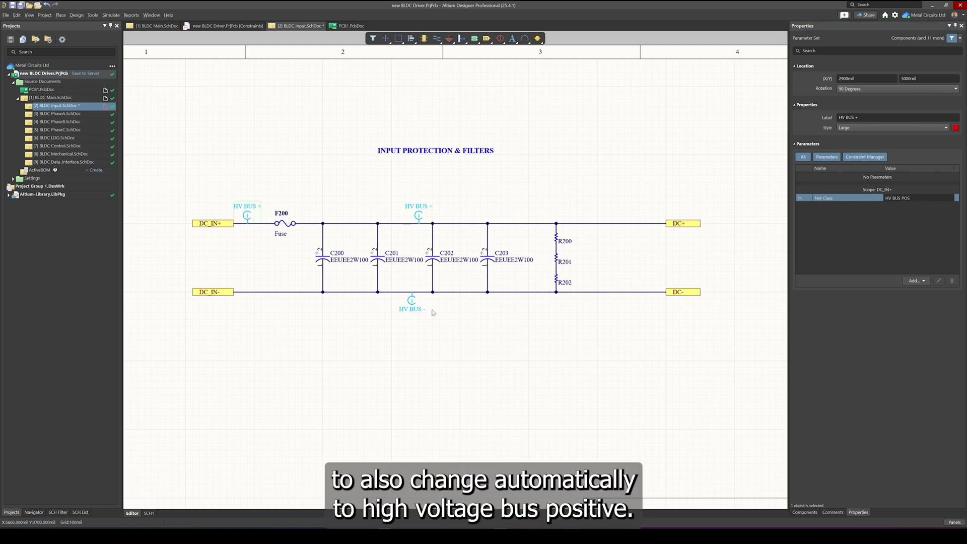
Set the net class of the HV BUS - parameter set on DC- to HV BUS NEG and save the sheet
click(414, 304)
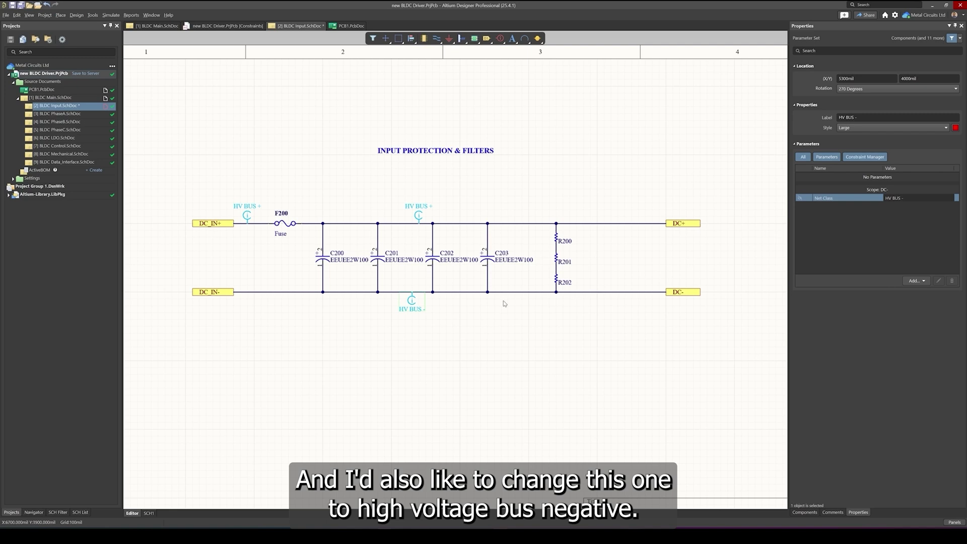
click(918, 199)
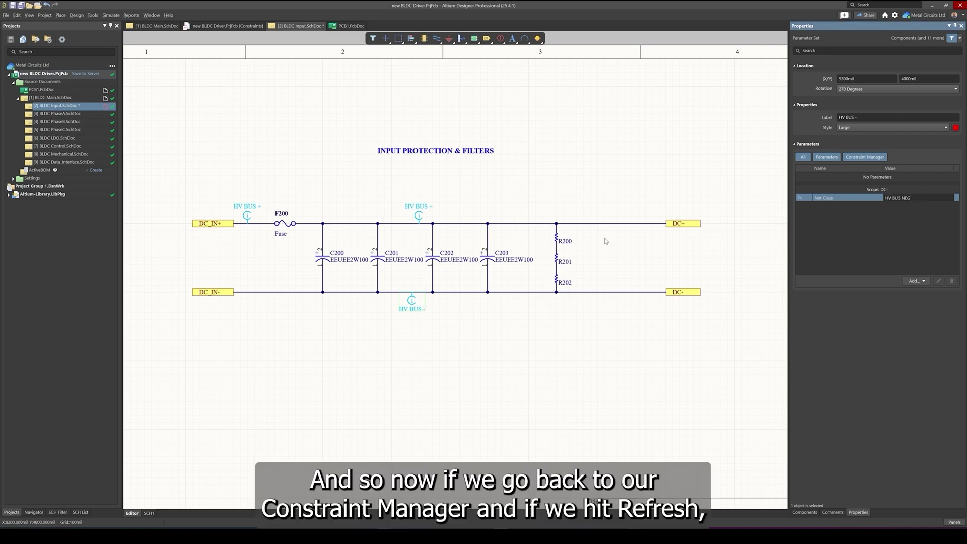
click(565, 191)
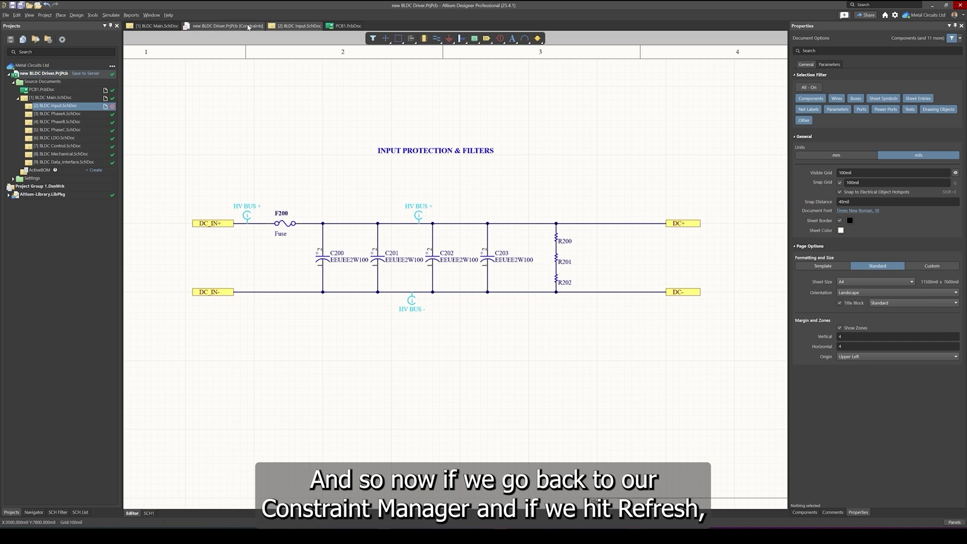
Refresh the project constraints to pull in the renamed net classes, and widen the clearance matrix's class name column
click(246, 28)
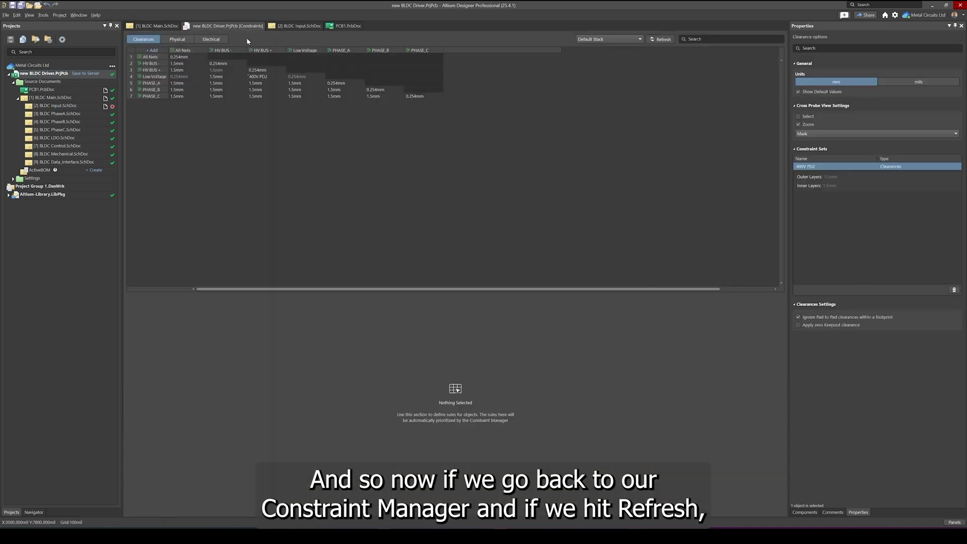
click(661, 38)
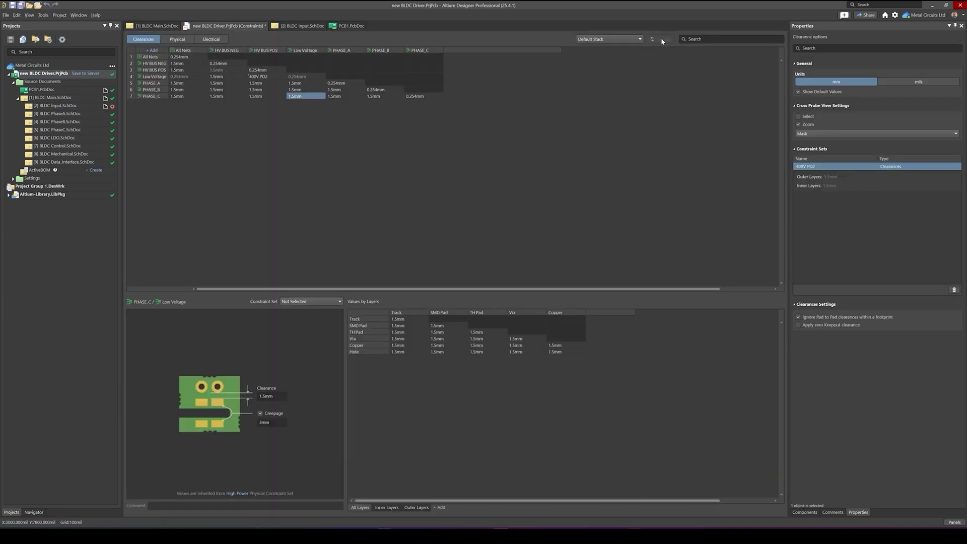
double_click(168, 51)
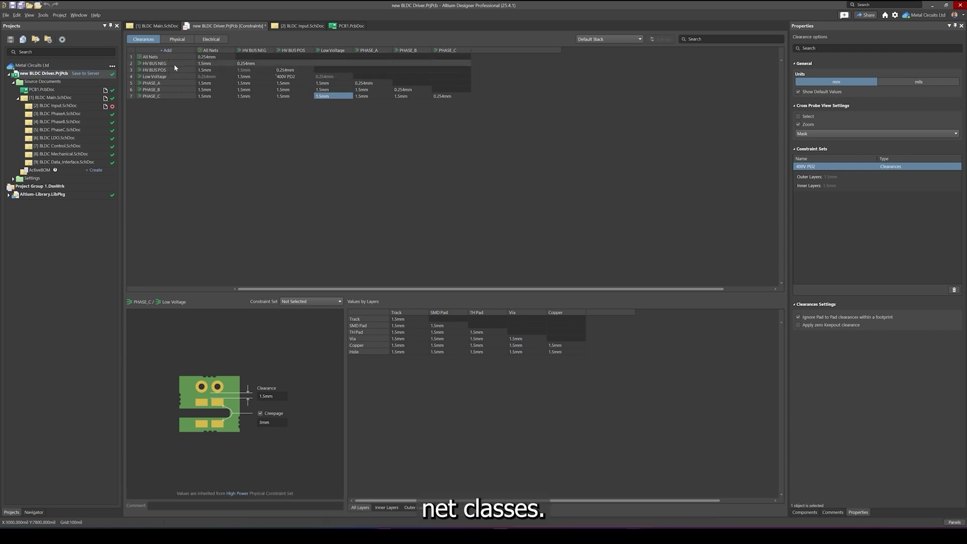
On the BLDC Input sheet, set the label of the DC+ parameter set to the formula =ConstraintManager_NetClass
click(164, 27)
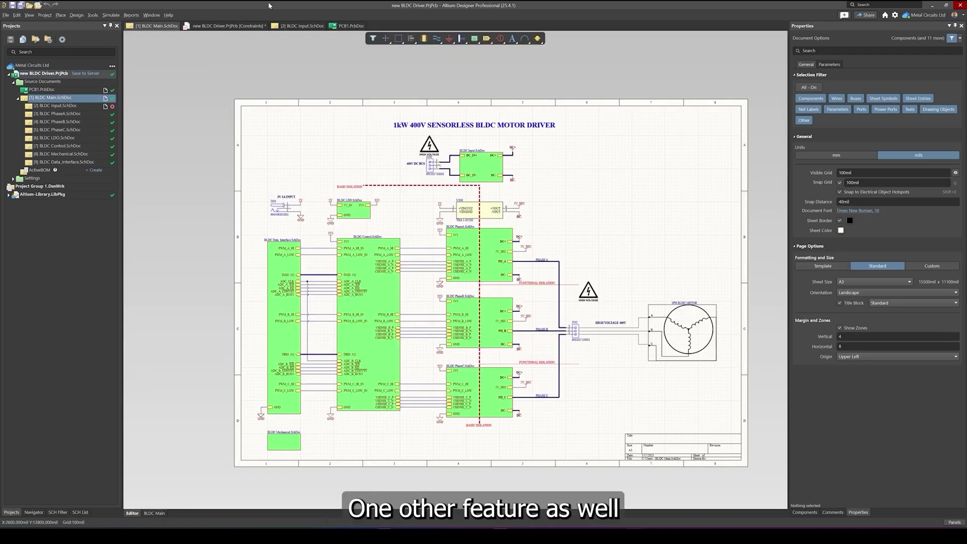
click(305, 27)
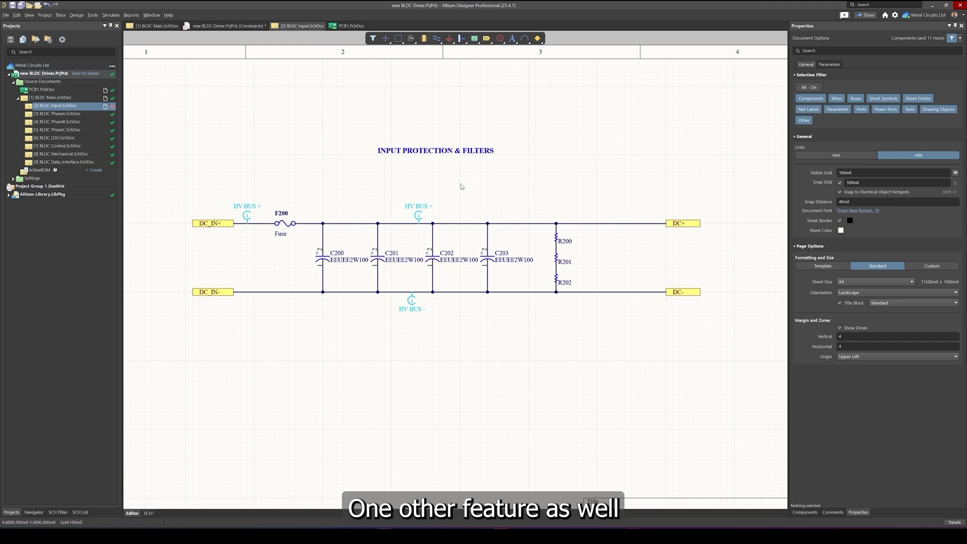
click(440, 216)
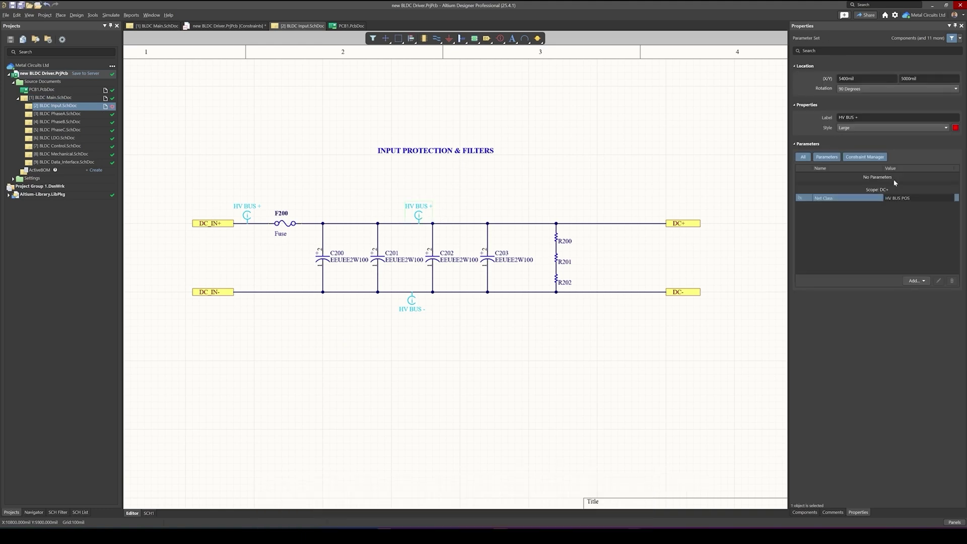
click(870, 118)
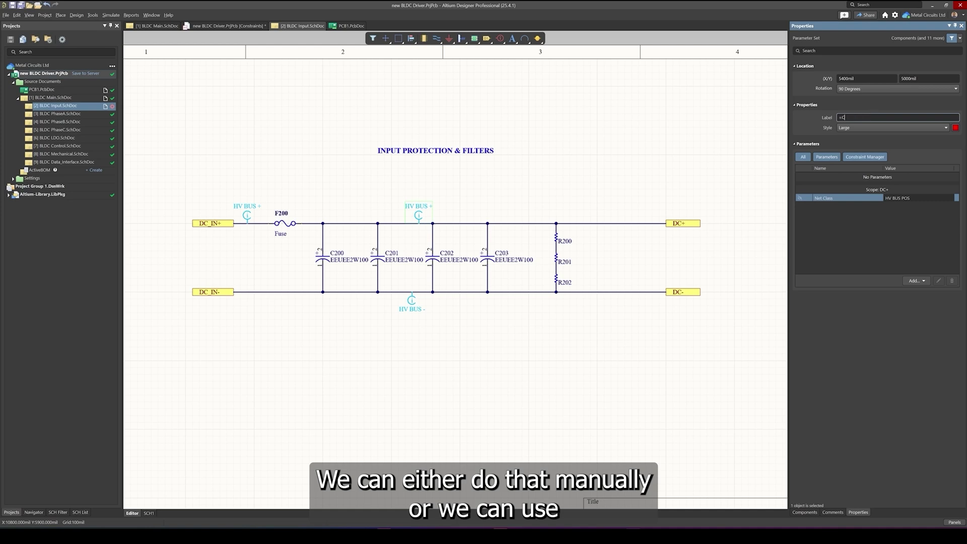
text(o)
text(nn)
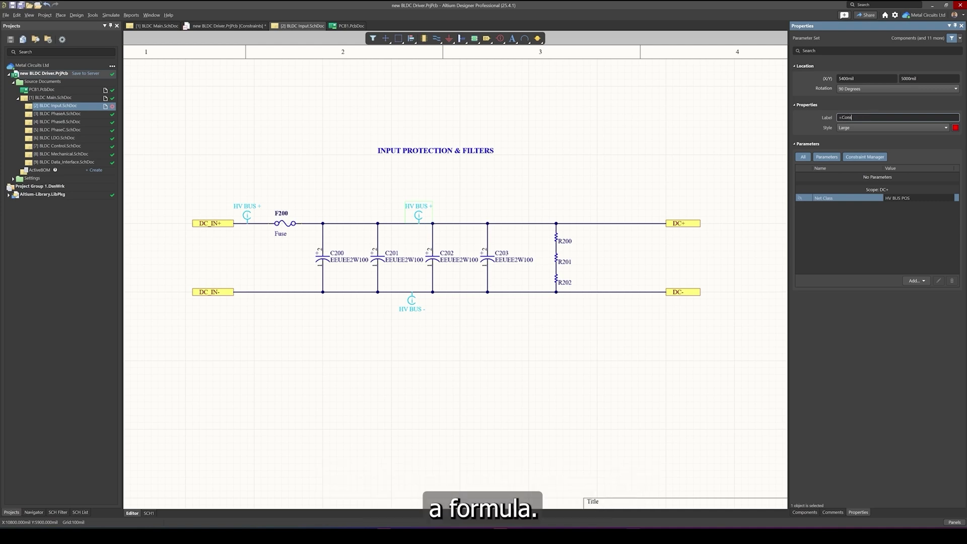
text(traintManager)
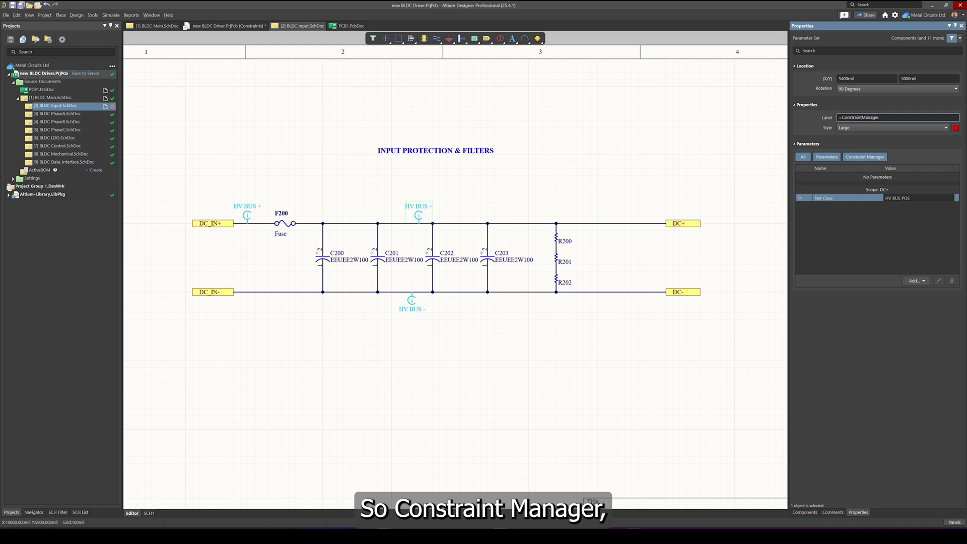
text(_NetClass)
key(Return)
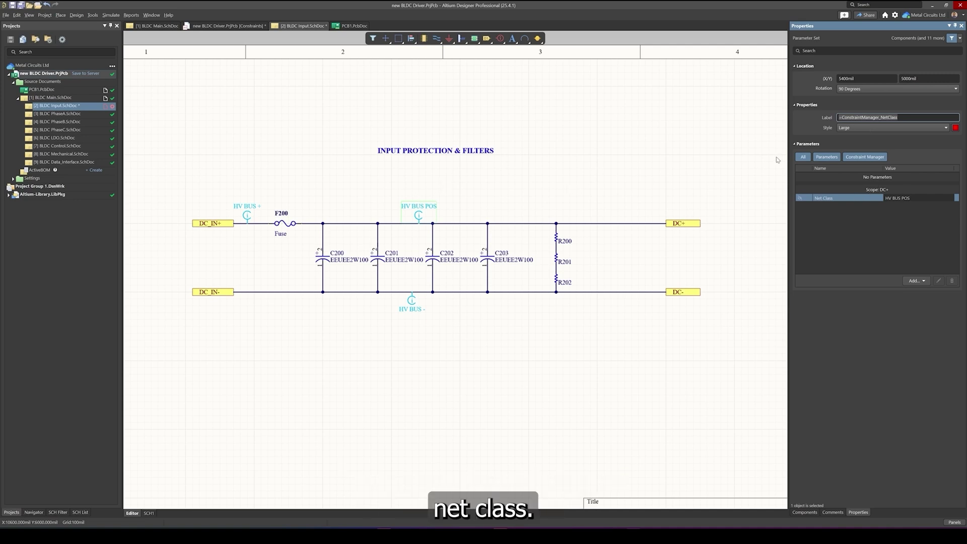
click(542, 181)
Copy the DC+ parameter set and place the duplicate in the free space above the DC+ line, near R200
click(420, 214)
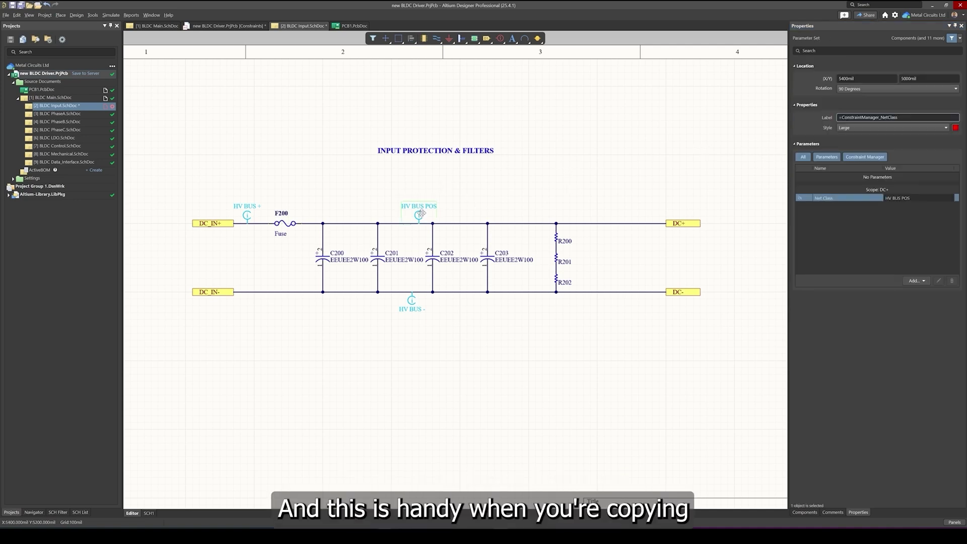
key(ctrl+c)
key(ctrl+v)
click(541, 202)
click(585, 175)
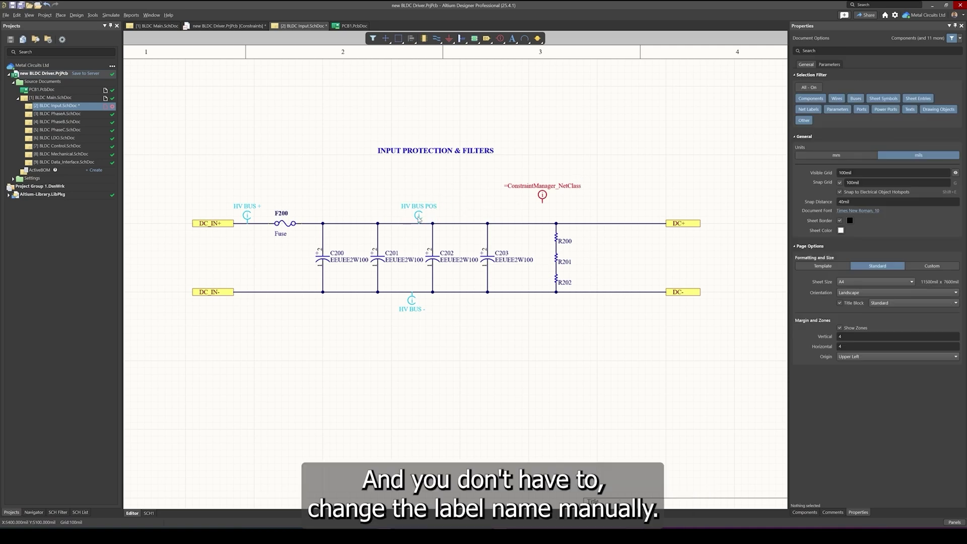
Delete the duplicate parameter set labelled =ConstraintManager_NetClass above R200 on the BLDC Input sheet
click(418, 218)
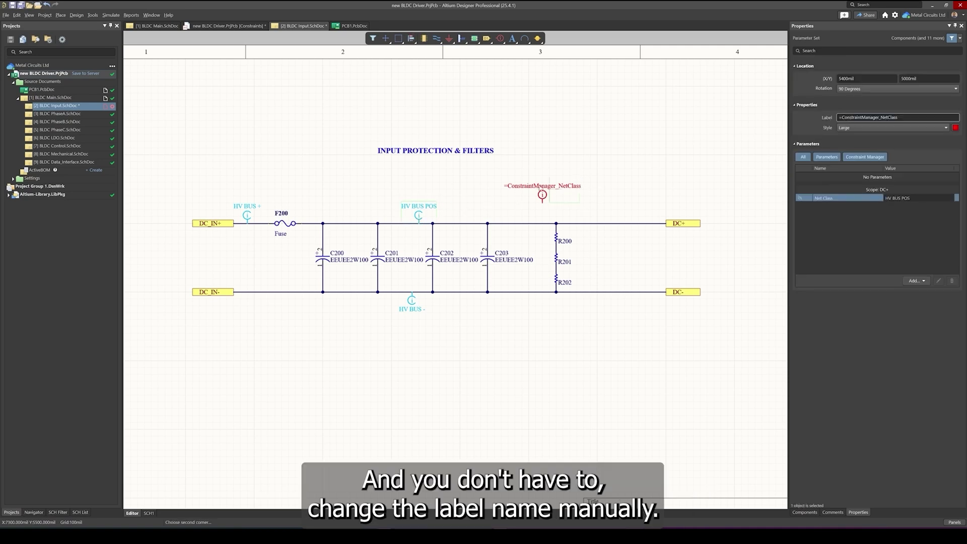
key(Delete)
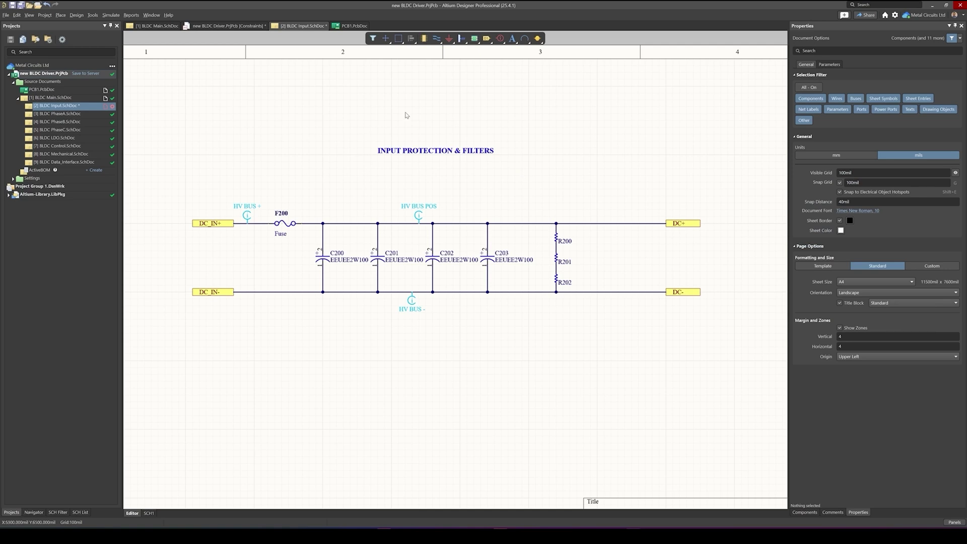
Review the project-level clearance matrix, and check on the BLDC Main sheet where the Constraint Manager is accessed from the schematic
click(226, 26)
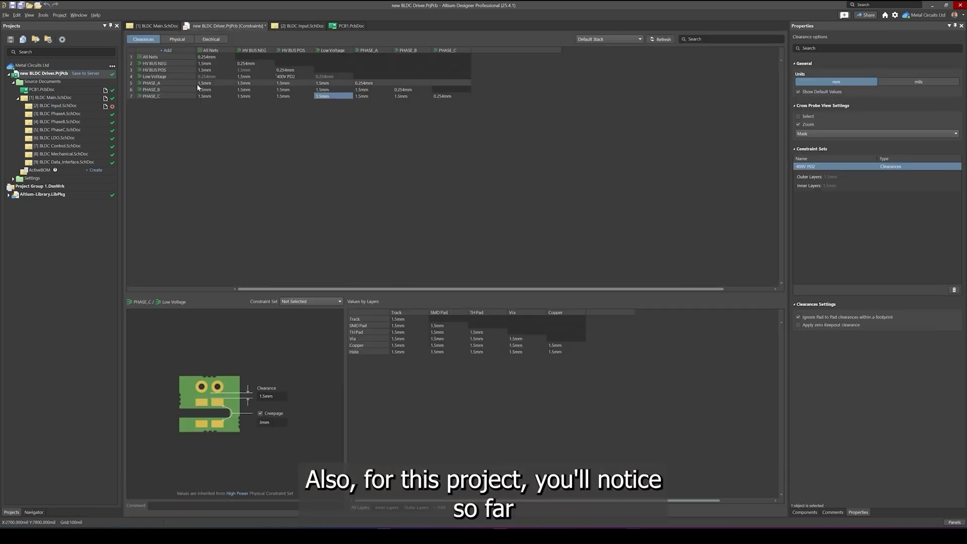
click(161, 26)
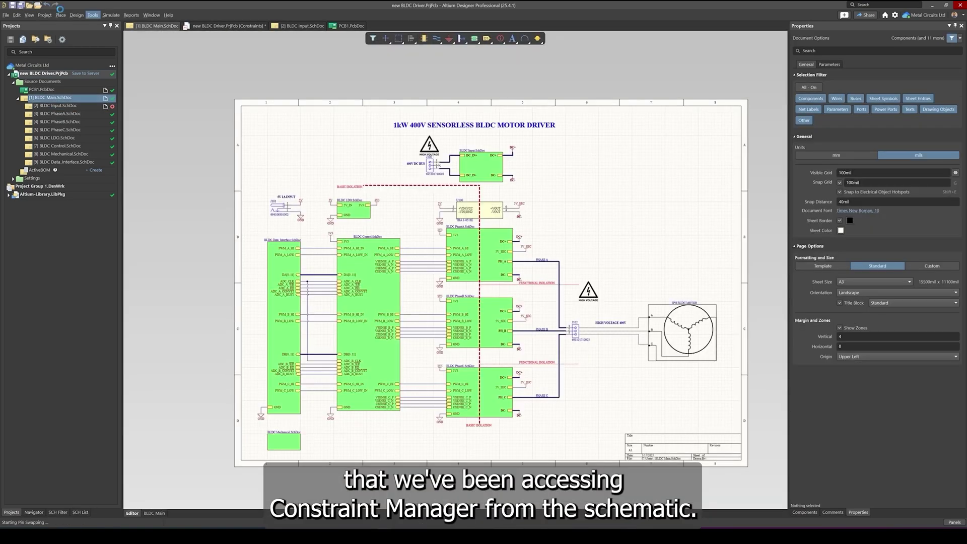
click(76, 15)
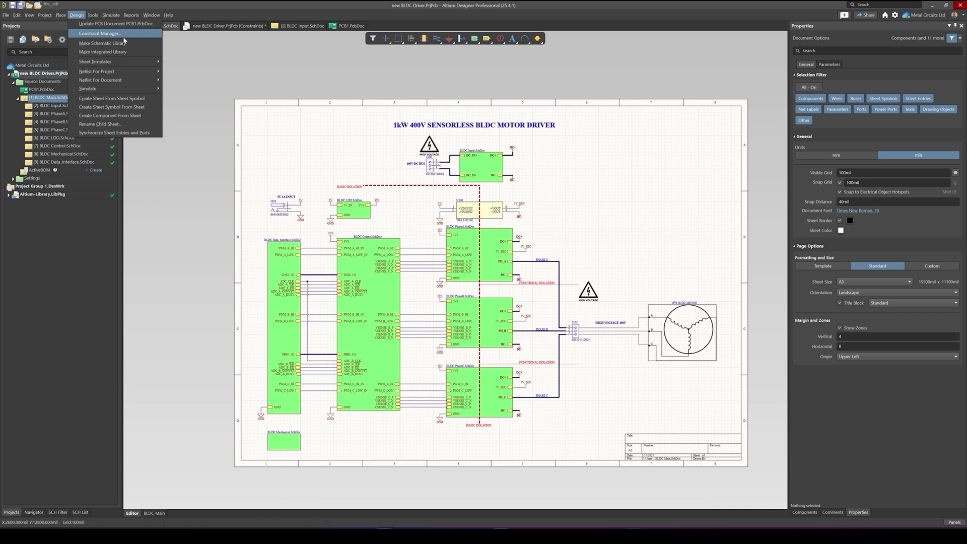
key(Escape)
Open the Constraint Manager from the PCB1.PcbDoc board document
click(348, 26)
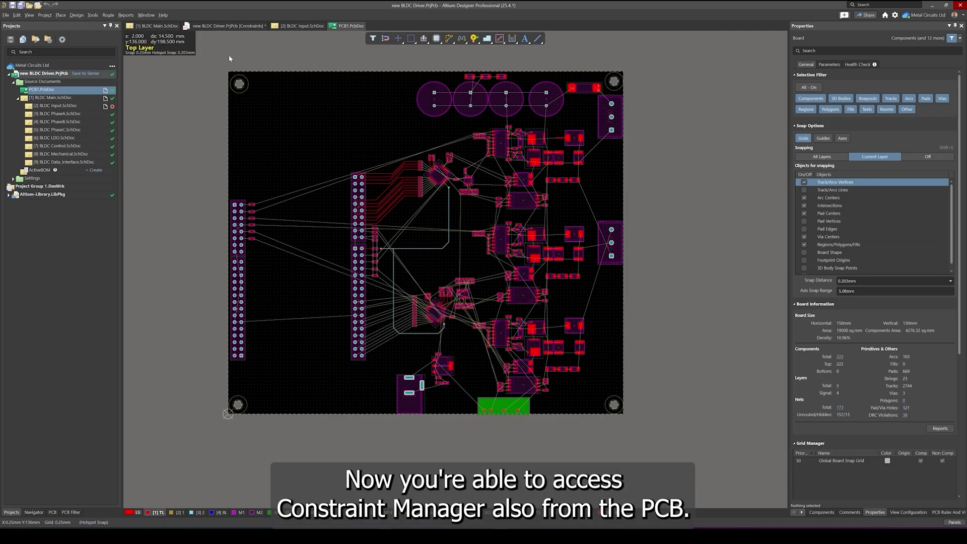
click(77, 15)
click(96, 42)
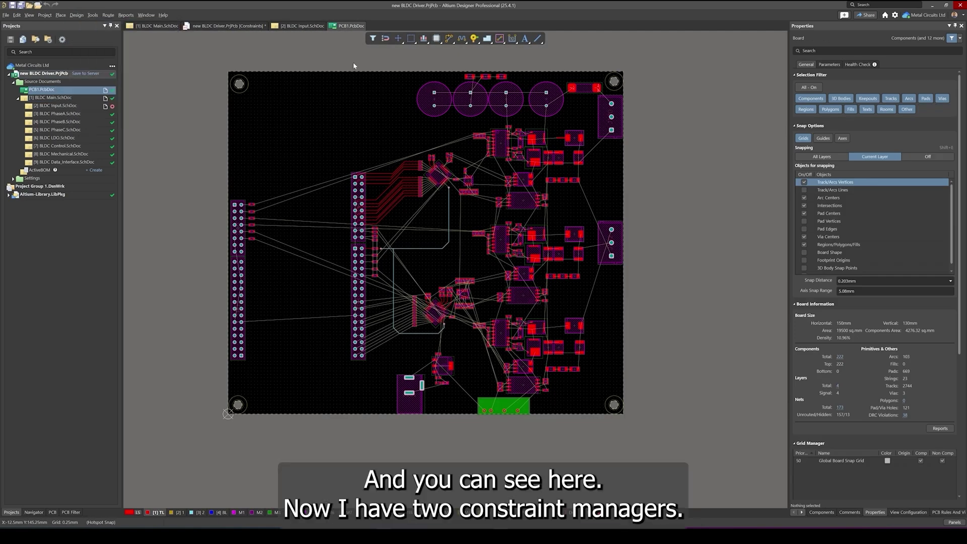
Compare the project-level constraints with the PCB1.PcbDoc constraints, checking back on the board layout in between
click(240, 27)
click(385, 26)
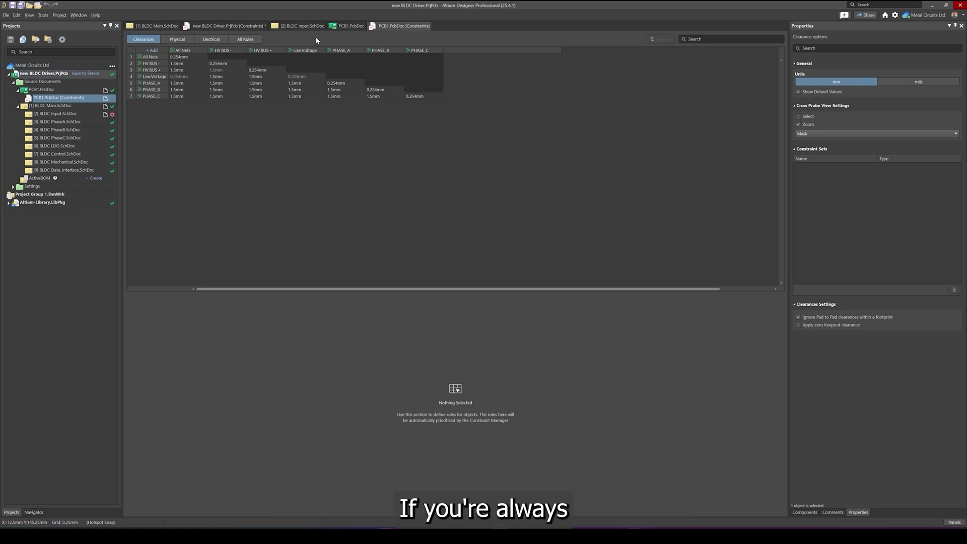
click(351, 27)
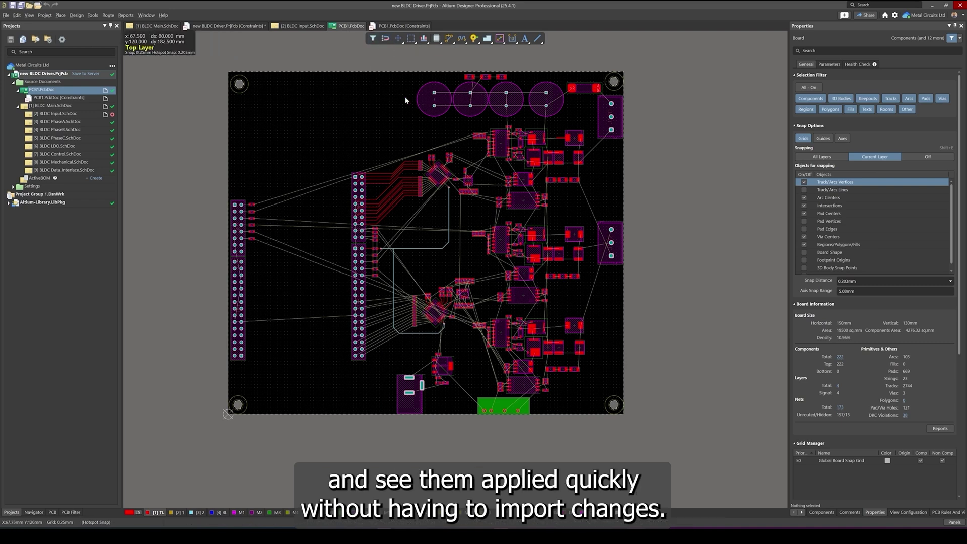
click(396, 26)
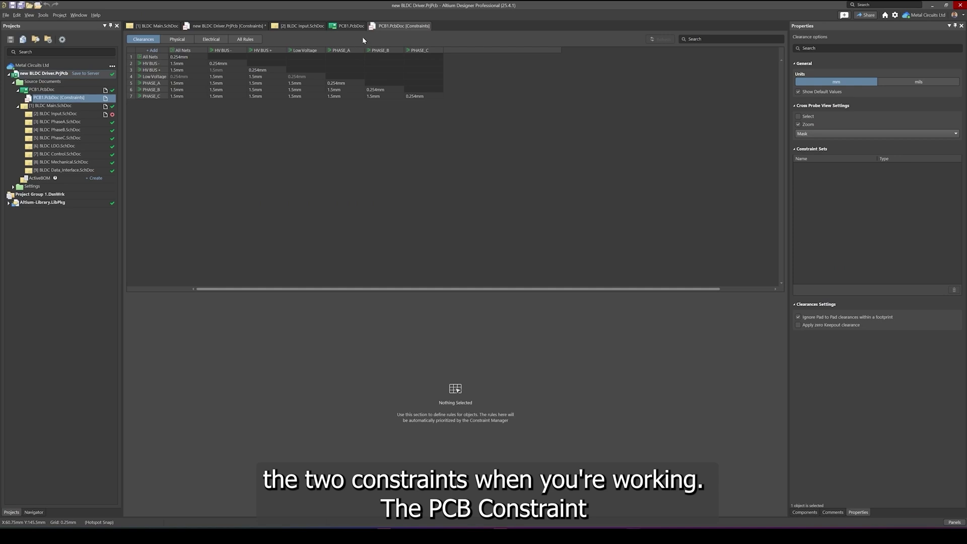
List the Clearance rules under All Rules in the PCB constraints, and inspect the basic rule between Low Voltage and PHASE_C
click(257, 40)
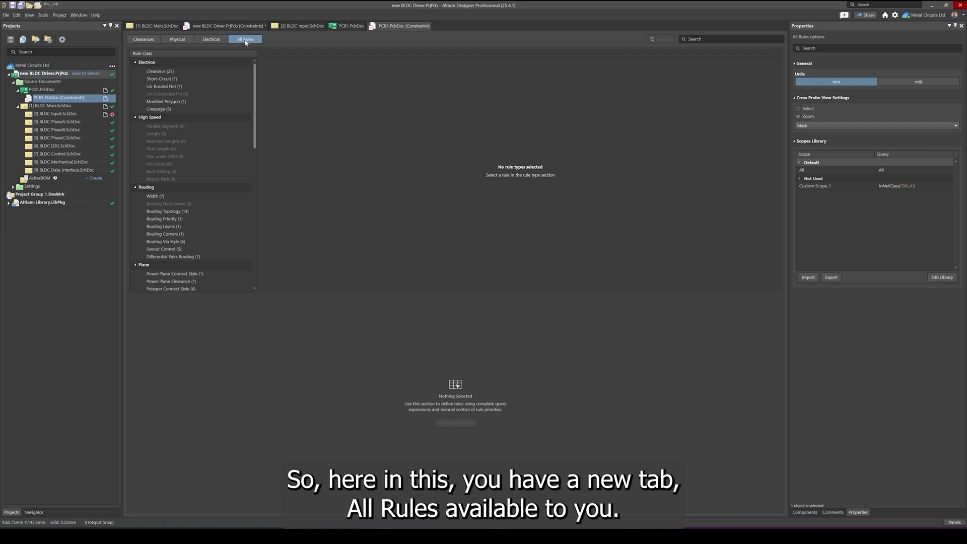
click(180, 72)
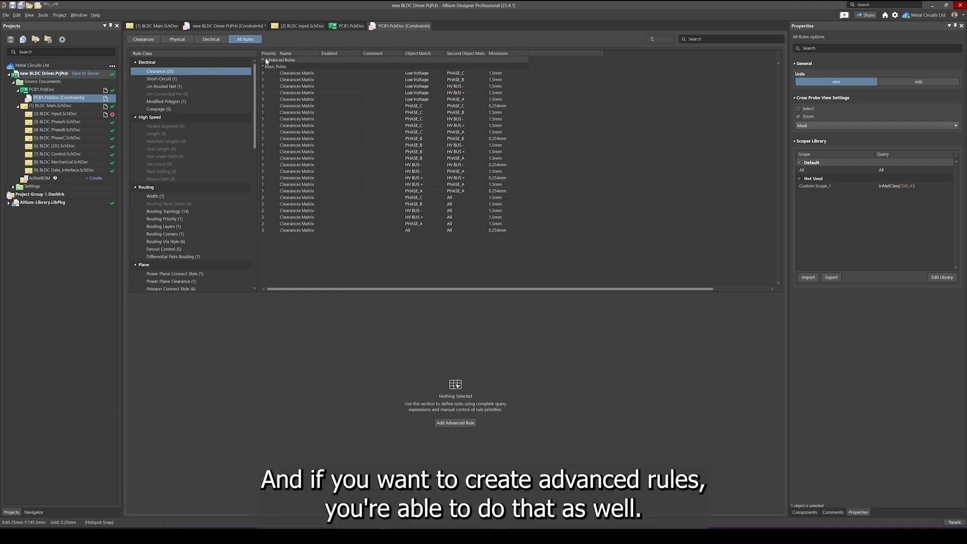
click(282, 73)
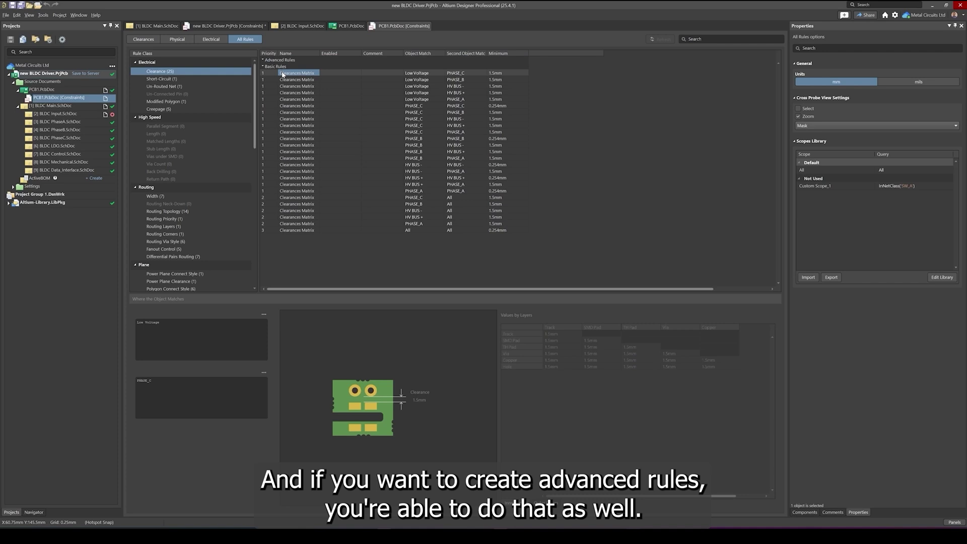